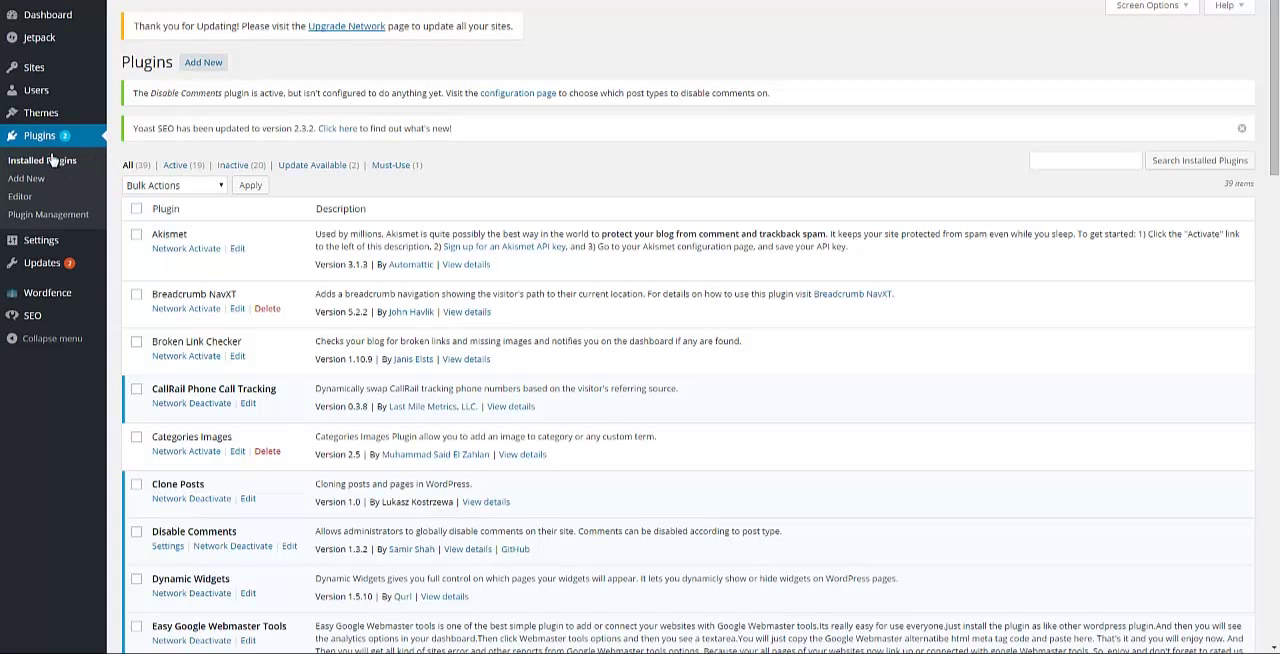
# Step: Upload gravityforms_1.9.10.15.zip as a new plugin, install it and activate it across the network
pyautogui.click(203, 63)
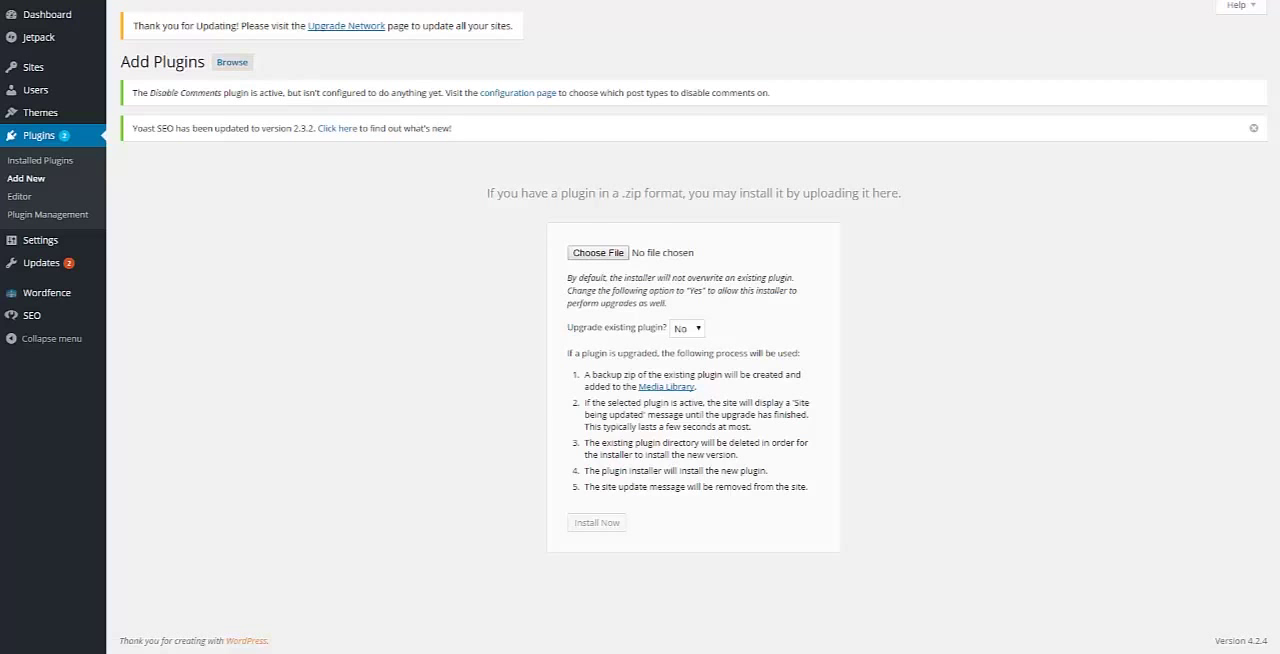
pyautogui.click(598, 252)
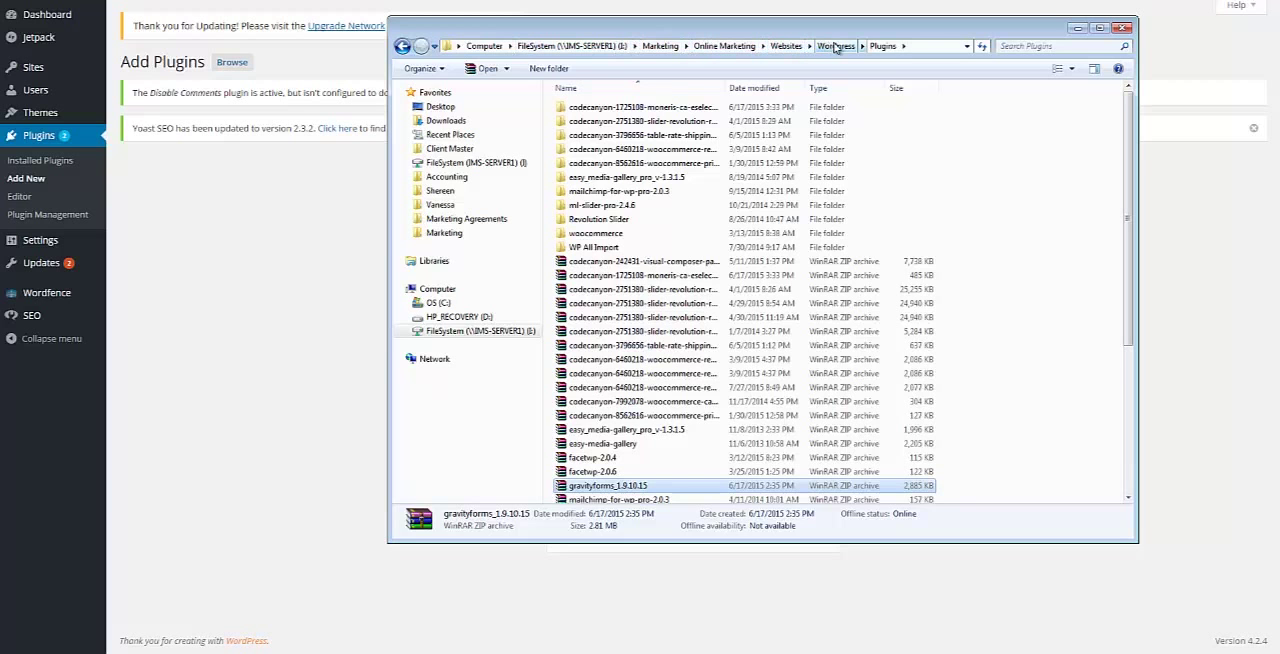
pyautogui.moveTo(897, 22); pyautogui.dragTo(367, 80)
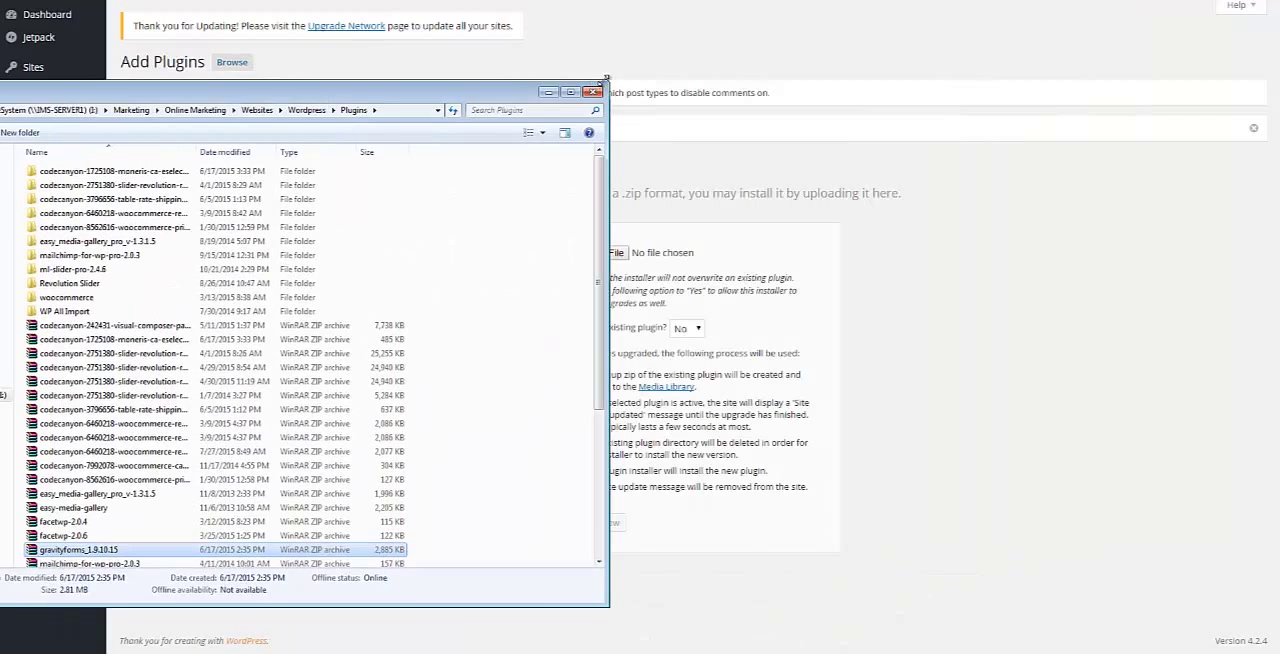
pyautogui.moveTo(604, 78); pyautogui.dragTo(414, 370)
pyautogui.scroll(-4, 268, 452)
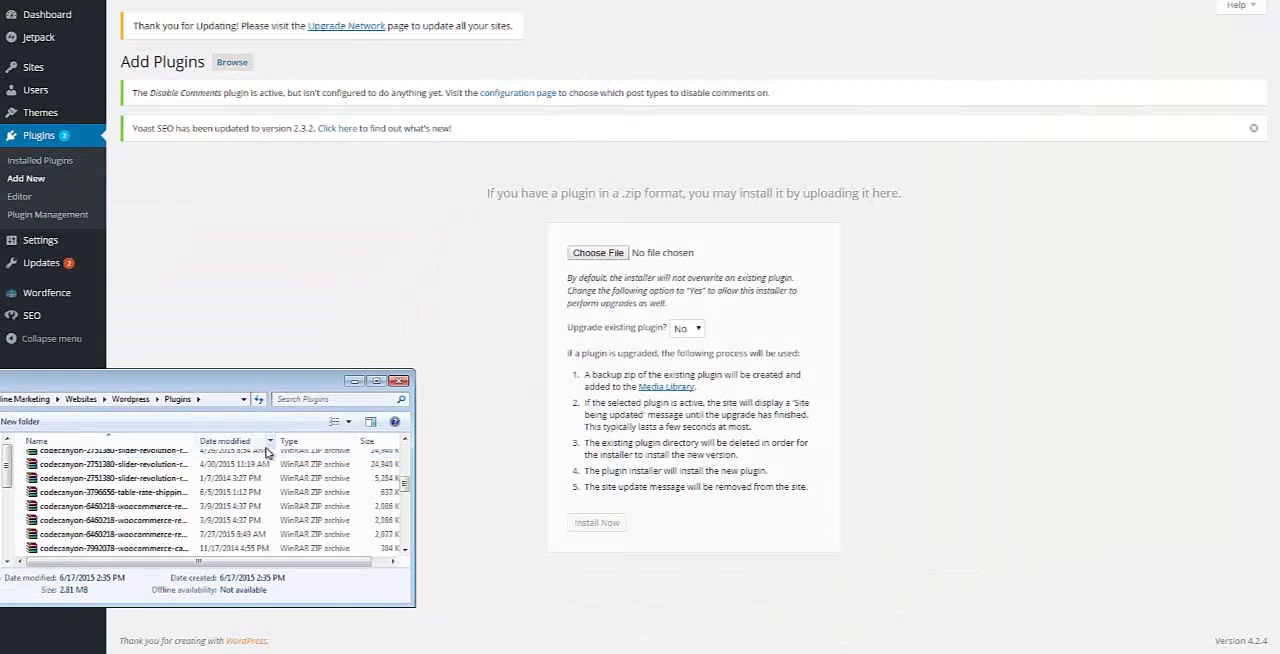
pyautogui.scroll(-2, 210, 552)
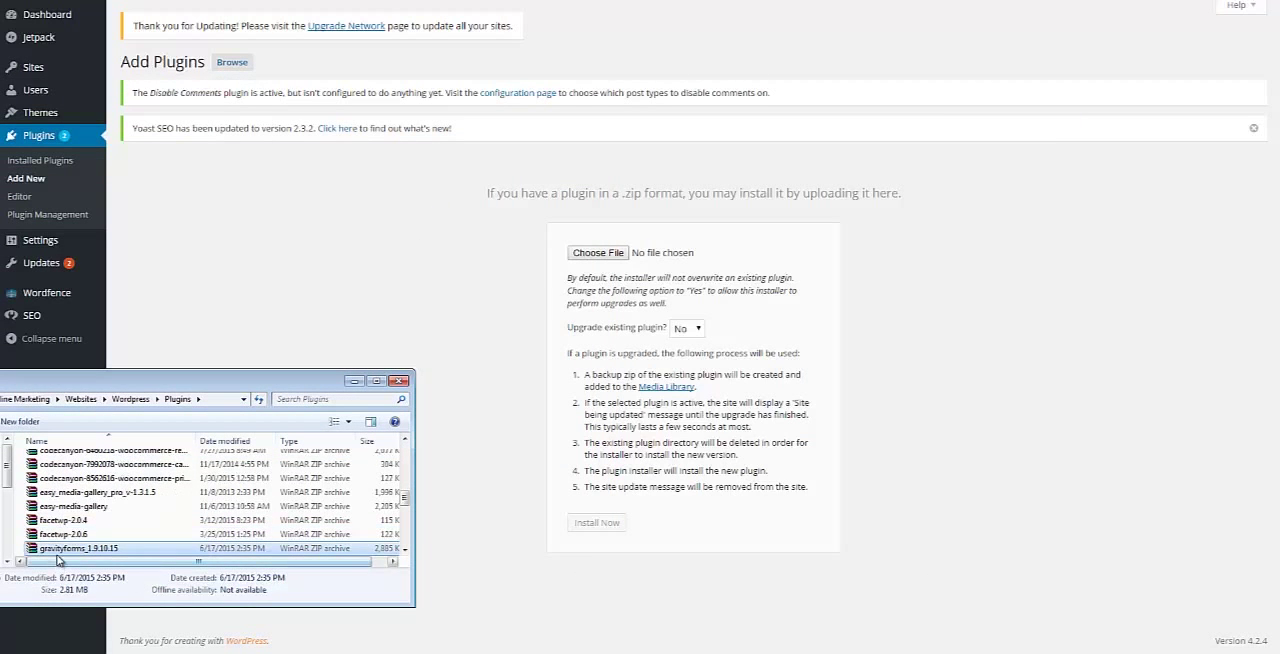
pyautogui.moveTo(112, 546); pyautogui.dragTo(680, 264)
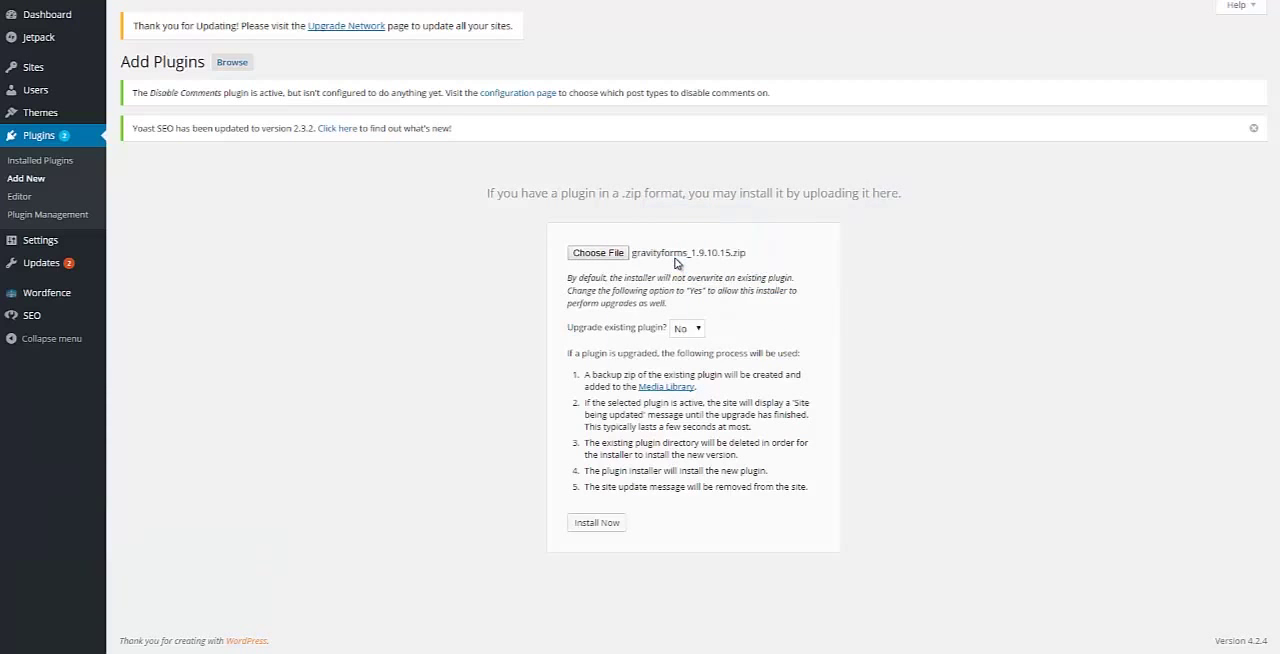
pyautogui.click(610, 528)
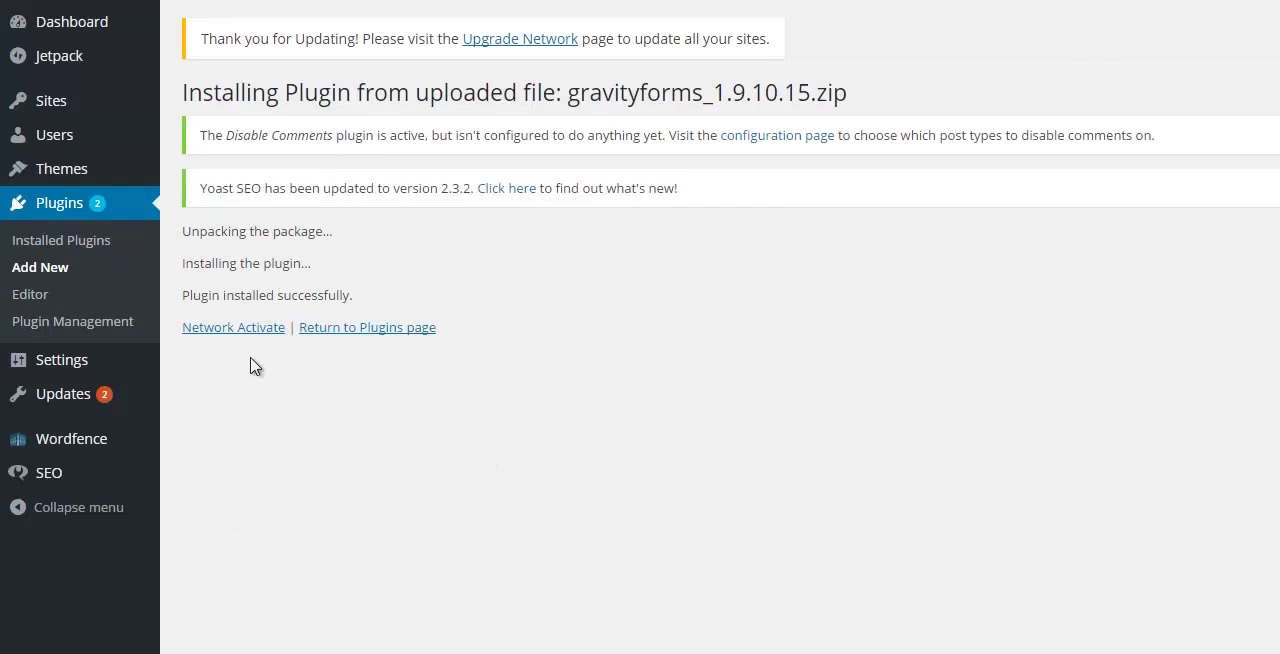
pyautogui.click(246, 331)
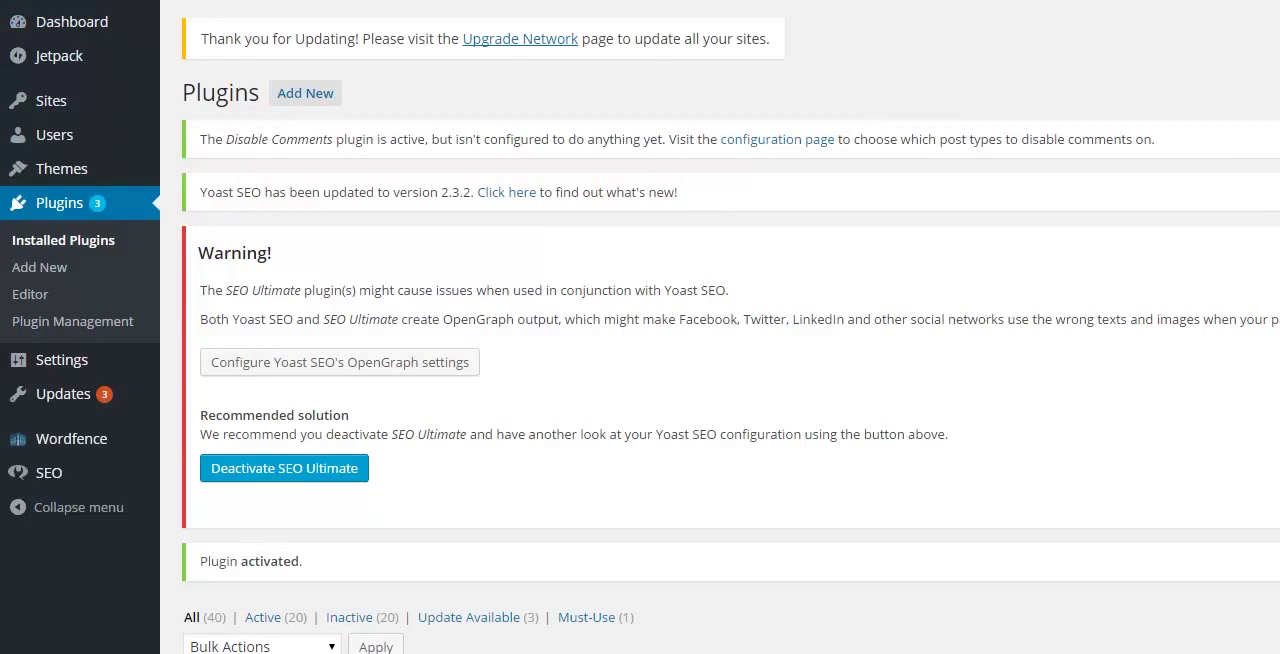
# Step: Switch from the network admin to the Bryan's Fuel site dashboard and open its Forms list
pyautogui.moveTo(92, 6)
pyautogui.moveTo(106, 48)
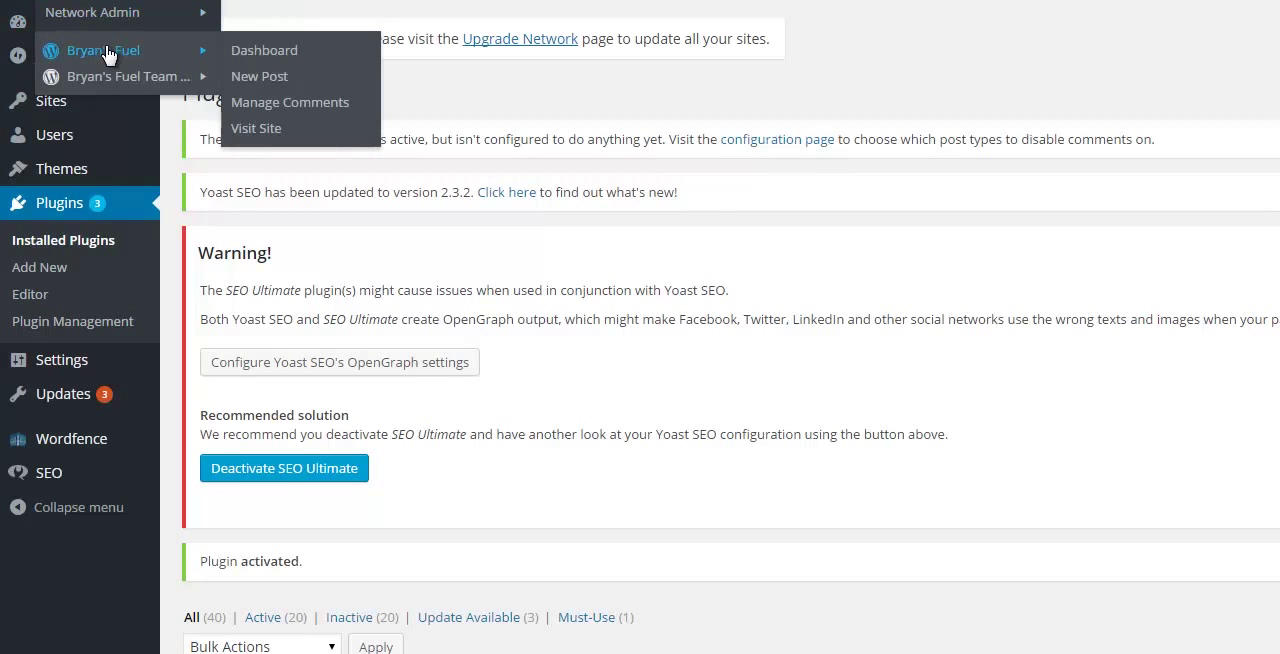
pyautogui.click(222, 59)
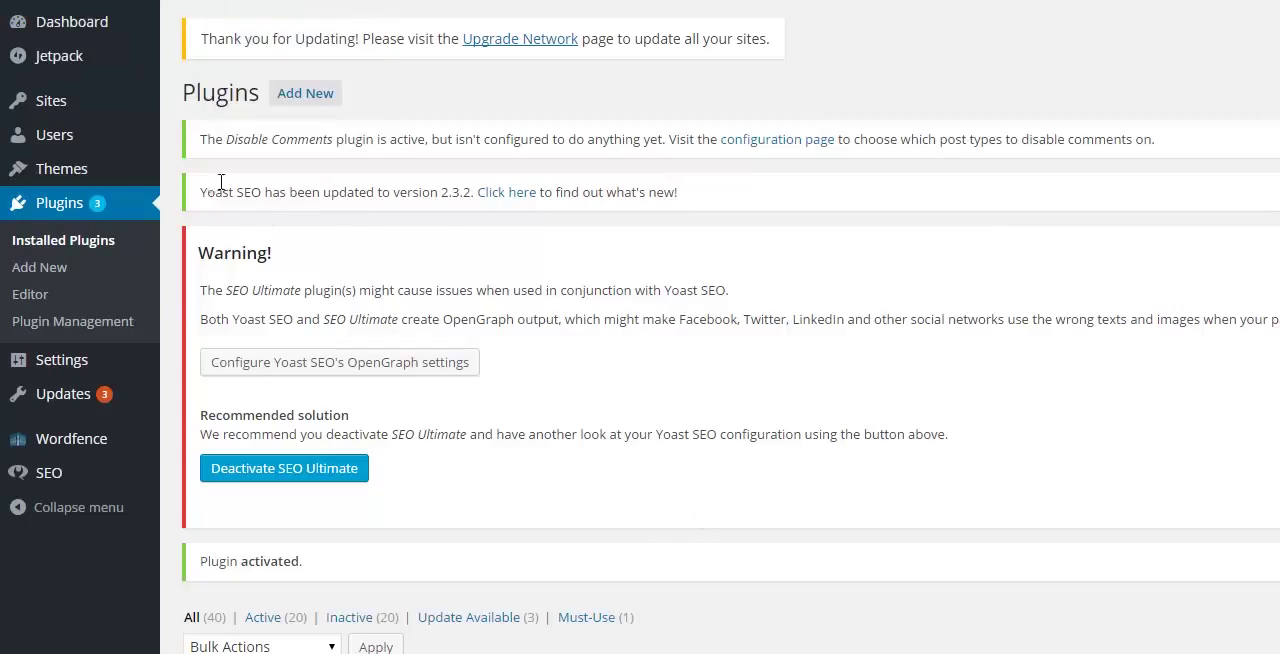
pyautogui.moveTo(104, 2)
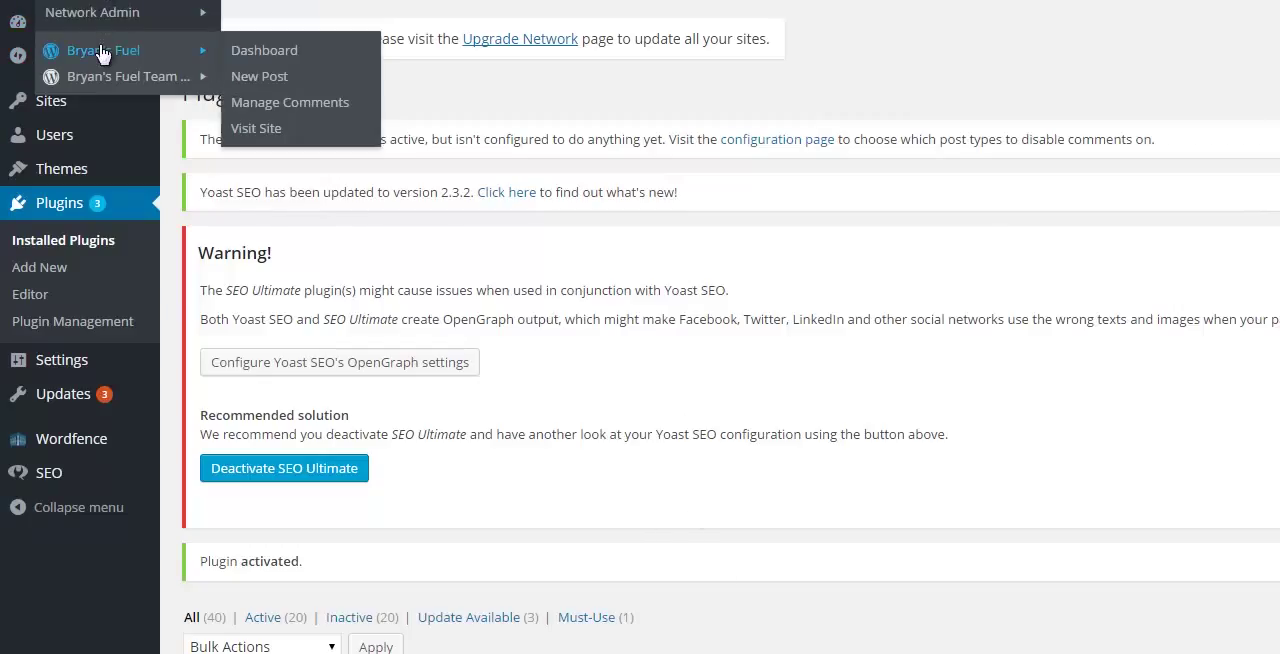
pyautogui.click(105, 50)
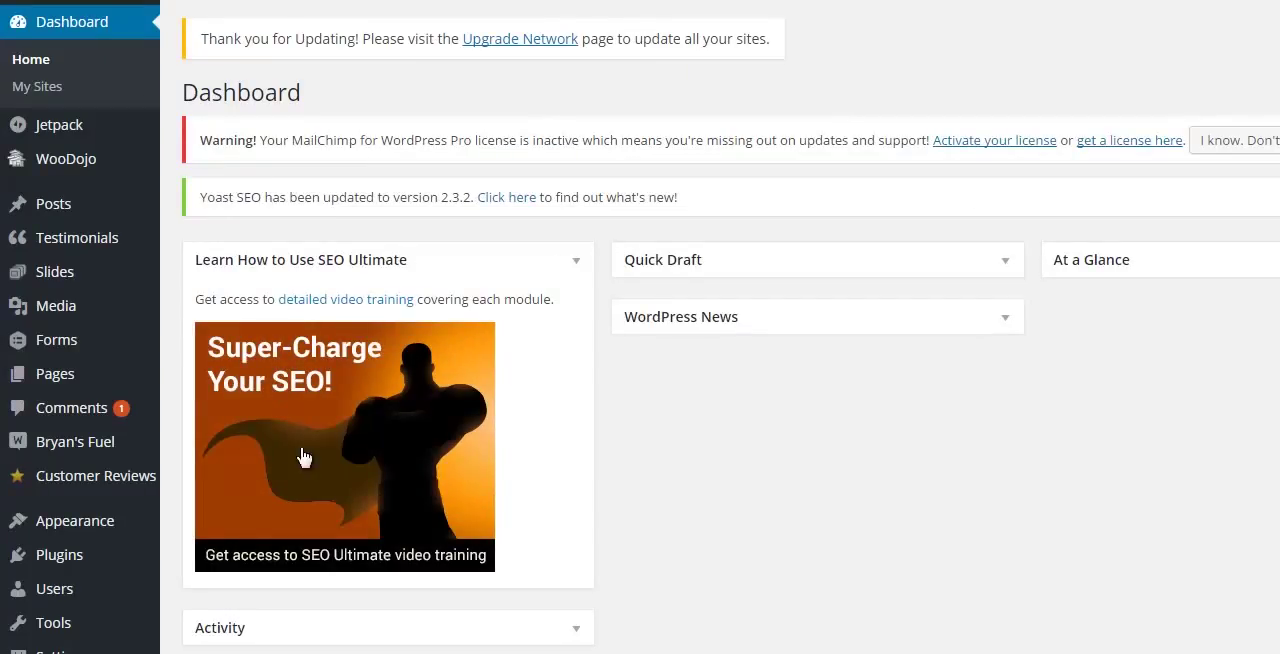
pyautogui.moveTo(60, 357)
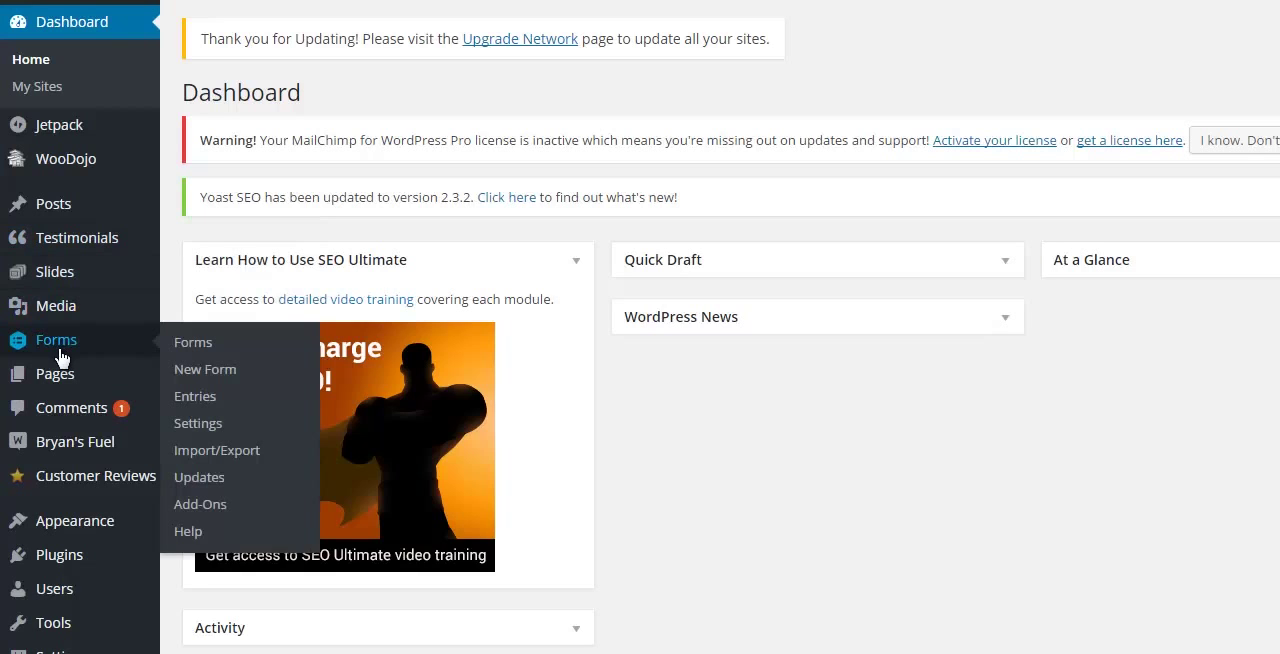
pyautogui.click(58, 345)
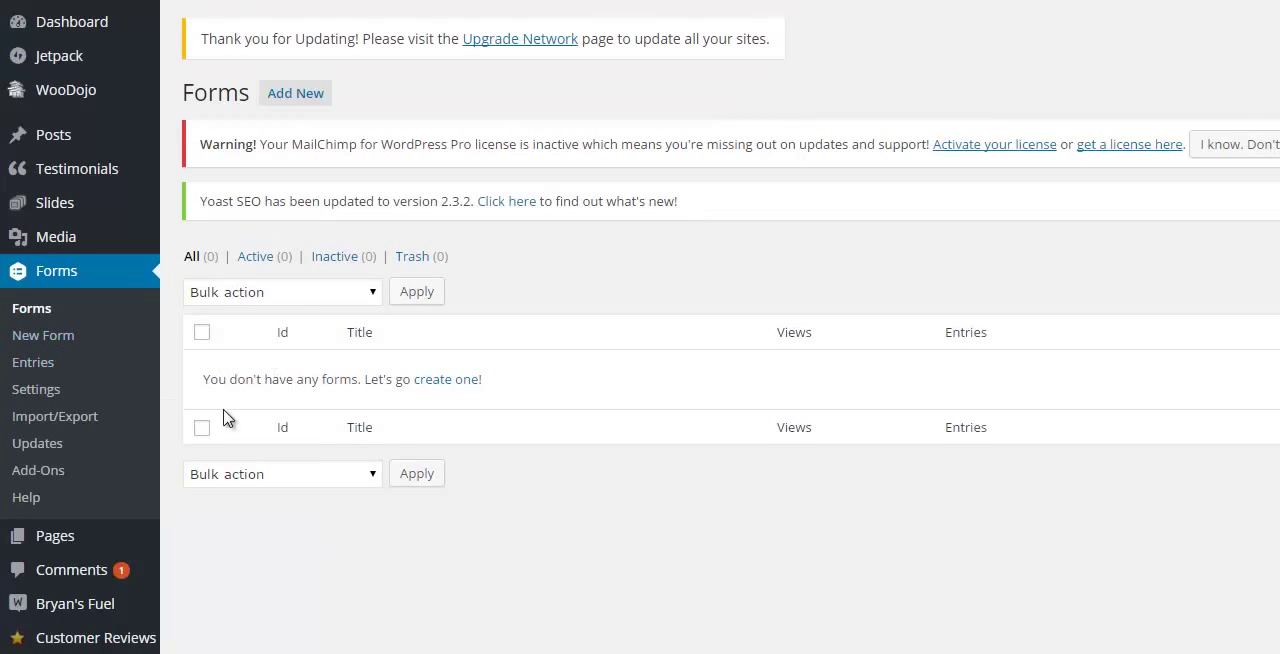
# Step: Create a new form titled "Contact Form" with no description
pyautogui.click(469, 381)
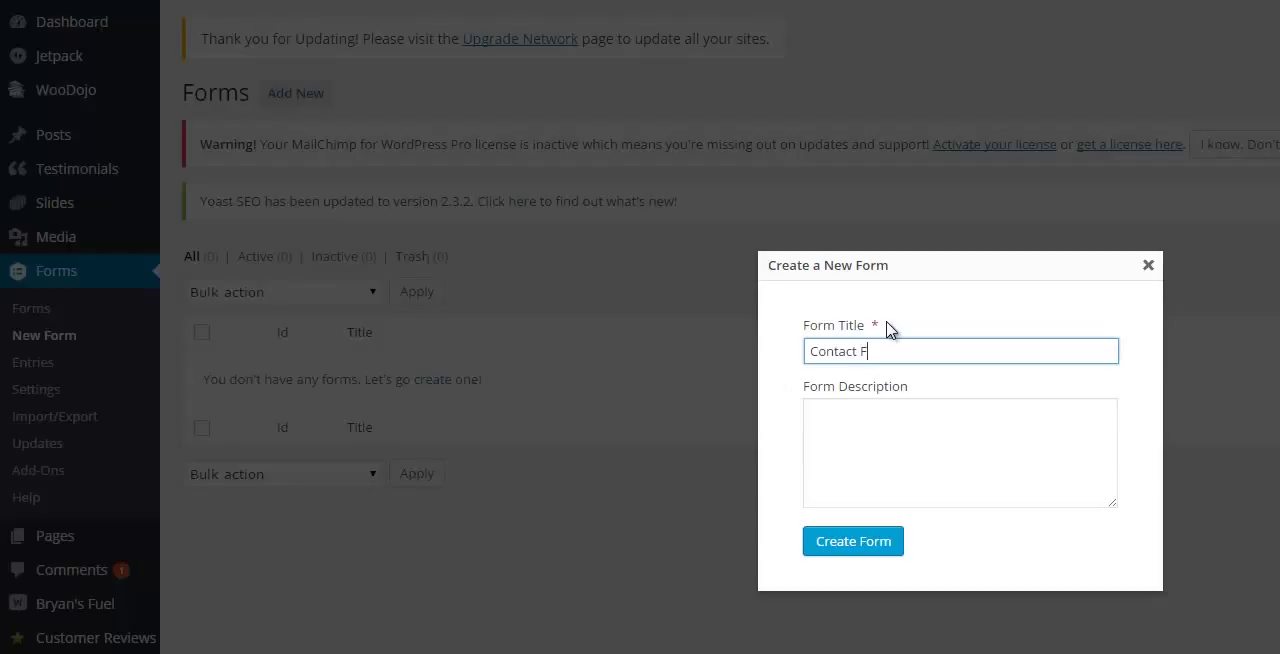
pyautogui.write('Contact Fr')
pyautogui.press('BackSpace')
pyautogui.write('orm')
pyautogui.press('Tab')
pyautogui.press('Tab')
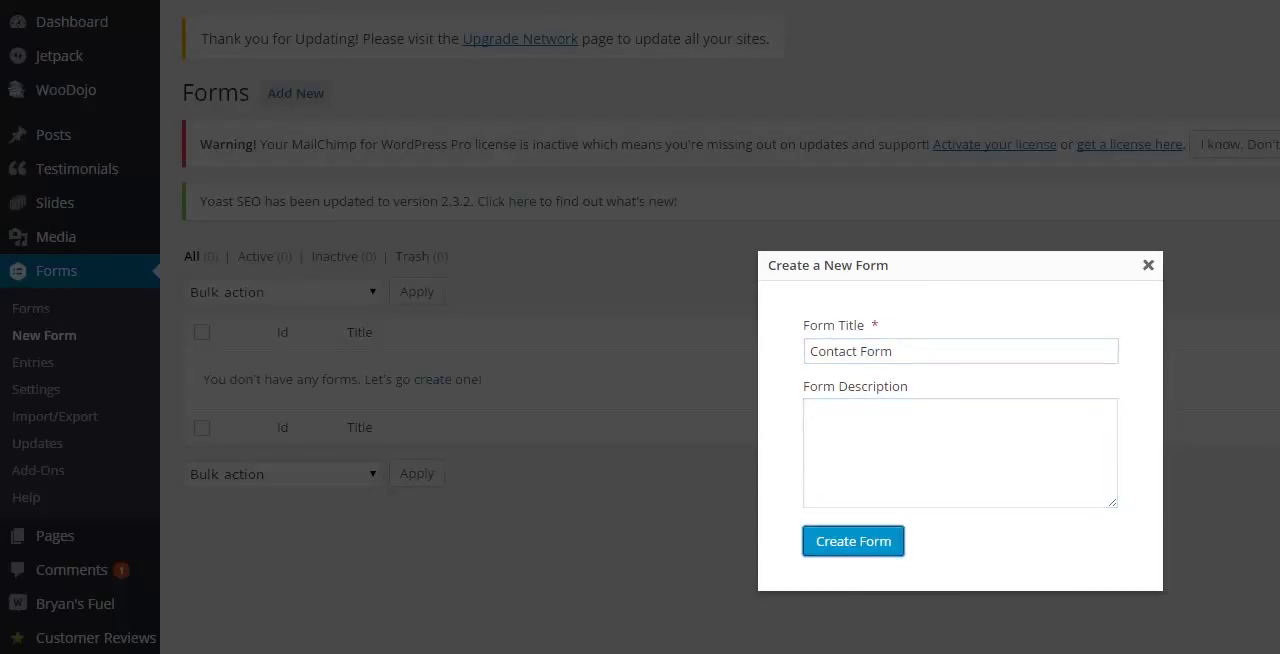
pyautogui.press('Return')
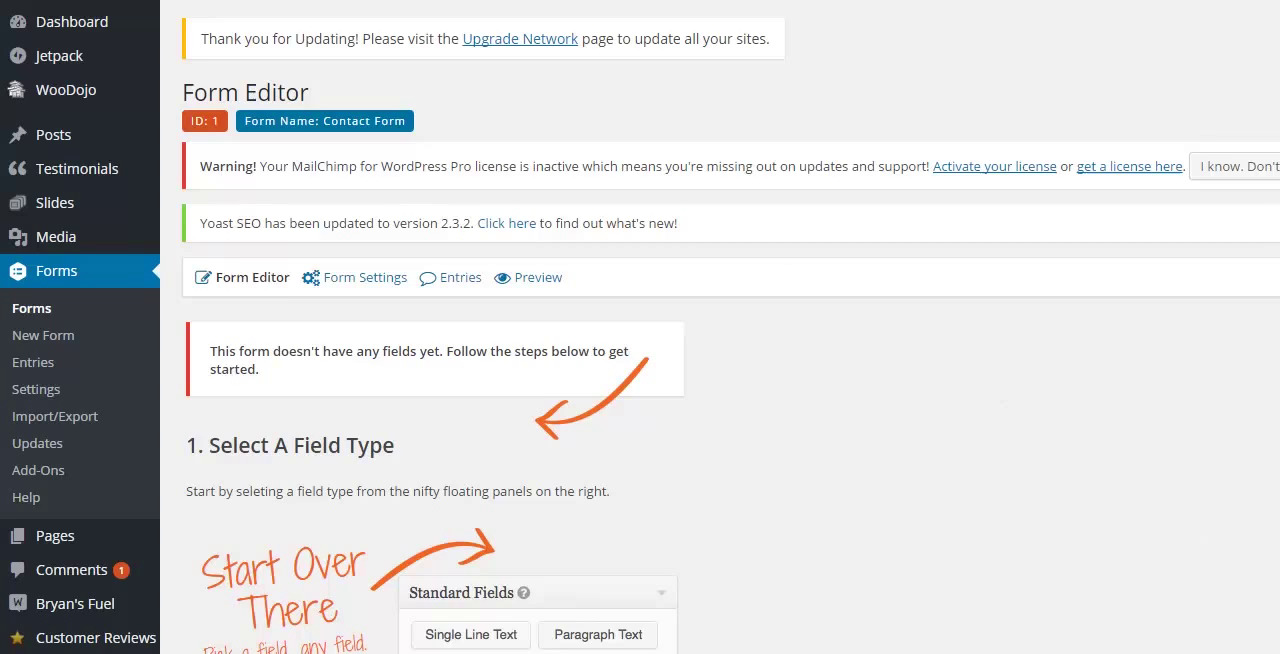
# Step: Add the advanced Name, Email and Phone fields to the form, in that order
pyautogui.click(1134, 428)
pyautogui.click(1104, 292)
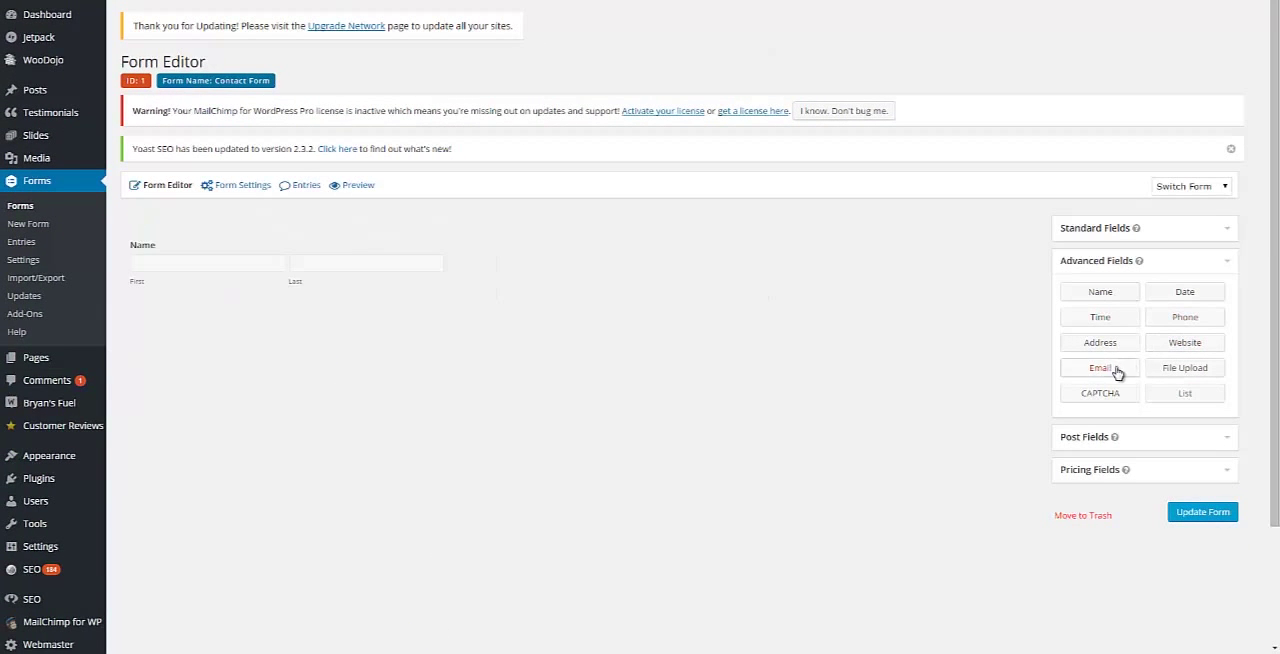
pyautogui.click(1117, 372)
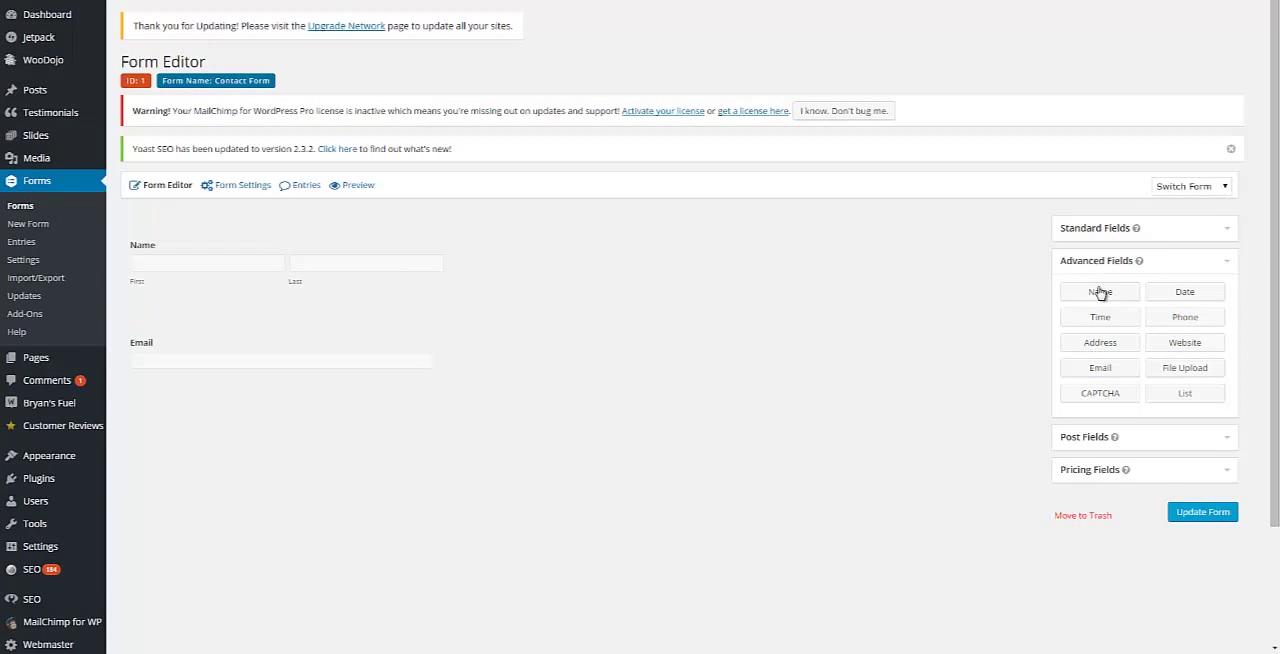
pyautogui.moveTo(1185, 317); pyautogui.dragTo(214, 397)
# Step: Add a Single Line Text field below Phone and label it "Subject"
pyautogui.click(1116, 232)
pyautogui.moveTo(1111, 260); pyautogui.dragTo(184, 520)
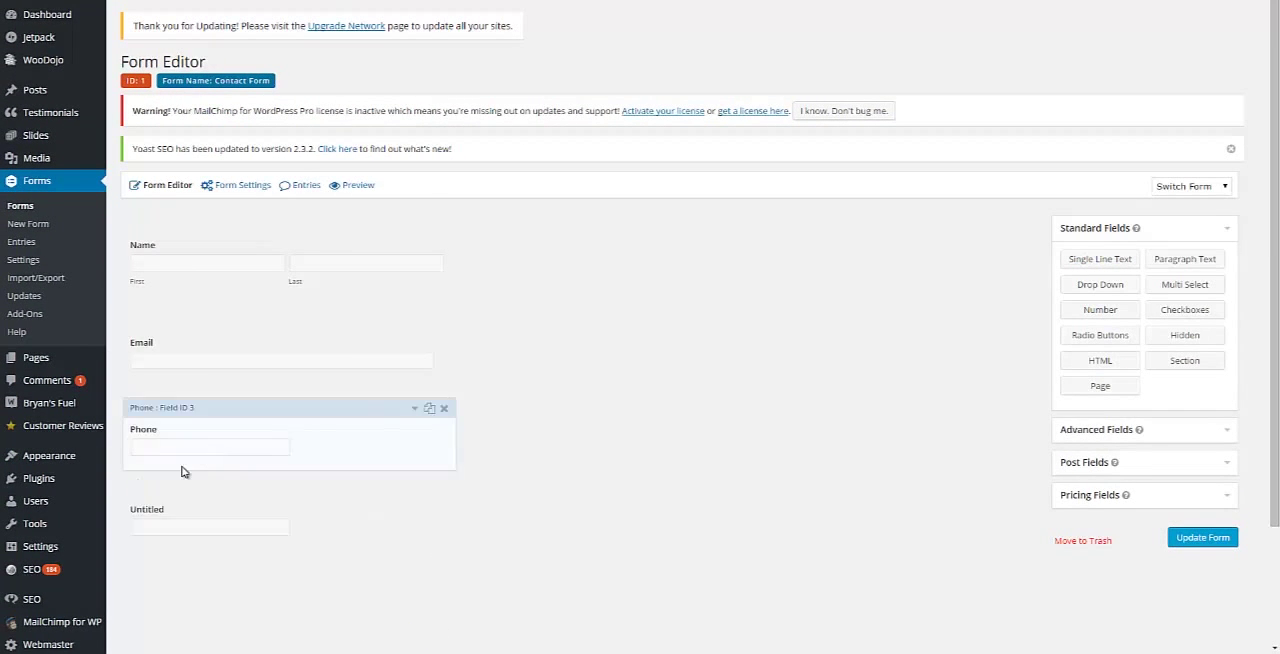
pyautogui.click(157, 513)
pyautogui.moveTo(192, 607); pyautogui.dragTo(91, 603)
pyautogui.write('SUbject')
pyautogui.click(159, 607)
pyautogui.press('BackSpace')
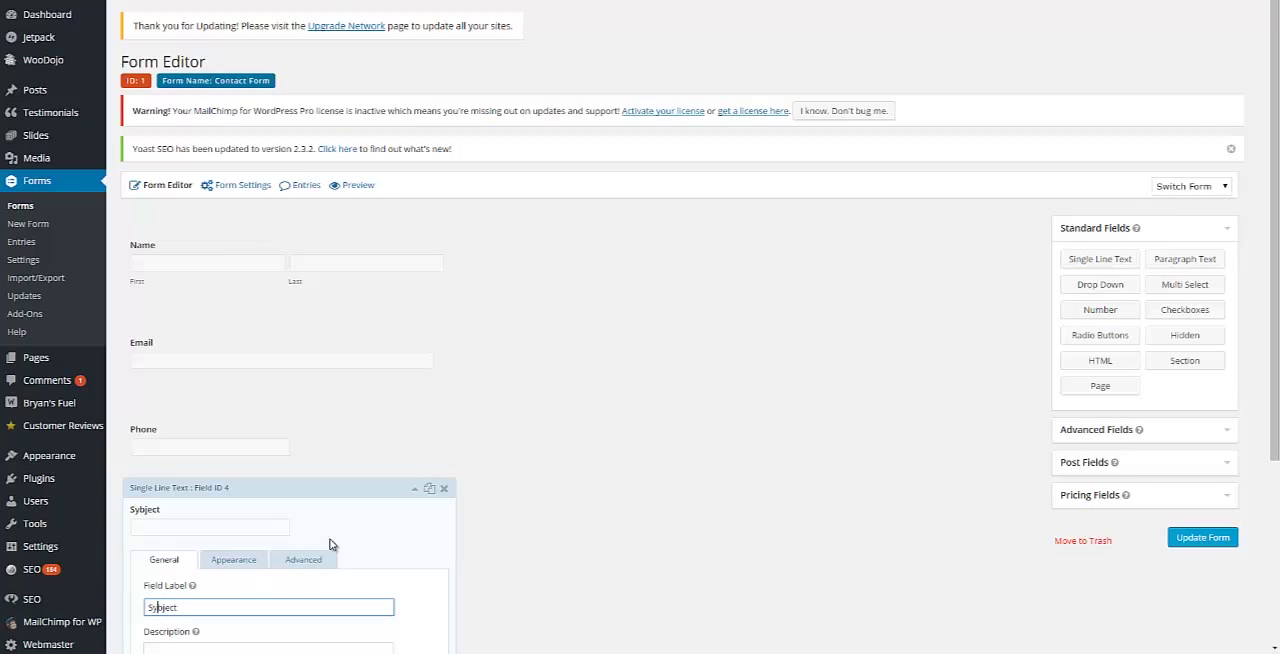
pyautogui.write('u')
pyautogui.click(541, 514)
pyautogui.click(414, 489)
# Step: Add a Paragraph Text field below Subject and label it "Your Message"
pyautogui.moveTo(1185, 260); pyautogui.dragTo(180, 470)
pyautogui.scroll(-1, 177, 466)
pyautogui.scroll(-4, 414, 569)
pyautogui.write('Your Messag')
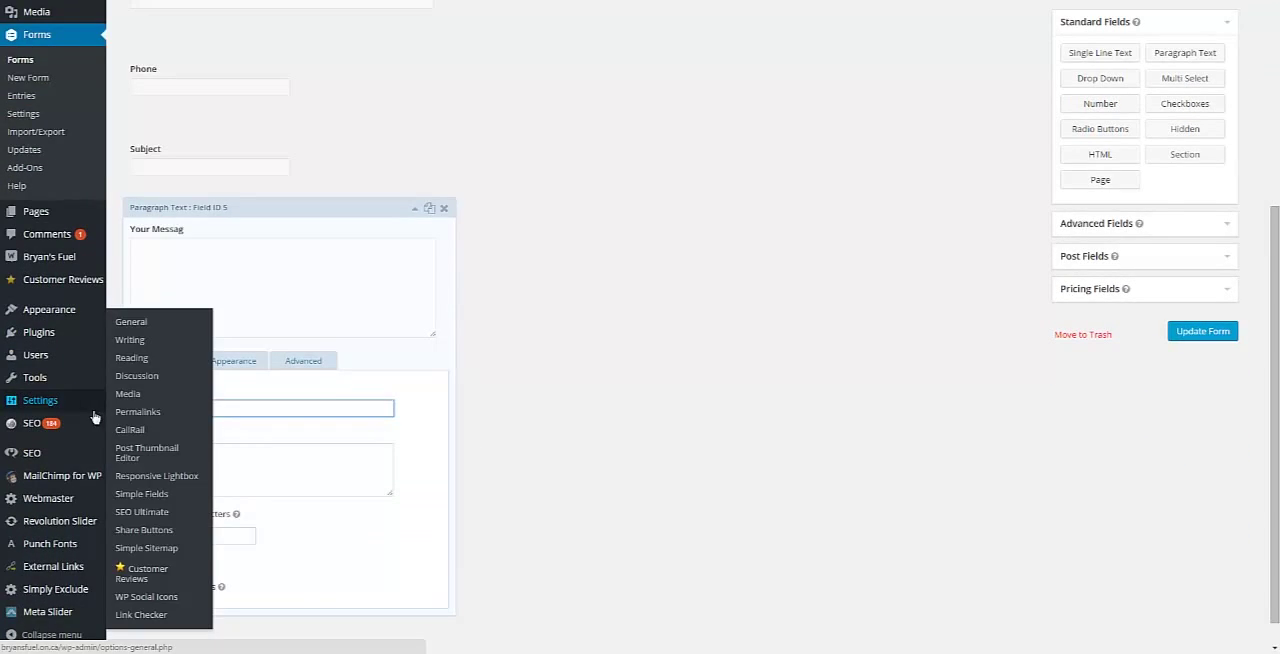
pyautogui.write('e')
pyautogui.click(585, 321)
# Step: Make the Your Message and Subject fields required and save the form
pyautogui.click(151, 574)
pyautogui.click(242, 182)
pyautogui.click(149, 432)
pyautogui.click(414, 128)
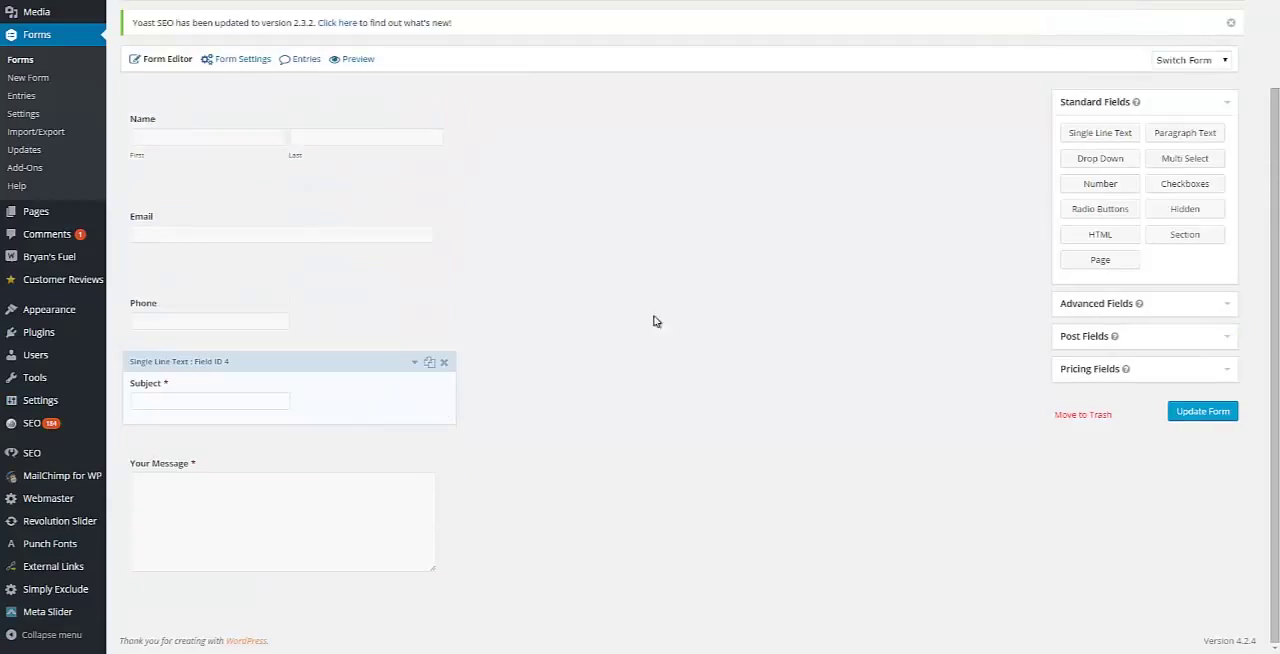
pyautogui.scroll(1, 660, 401)
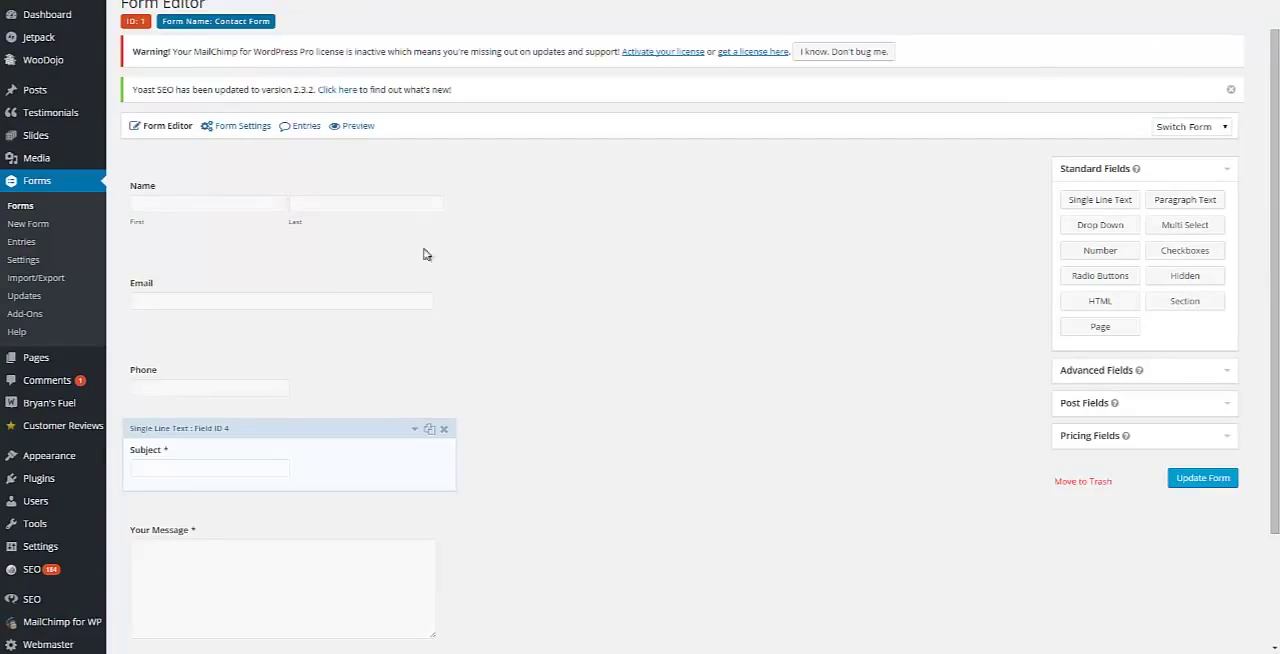
pyautogui.click(1203, 479)
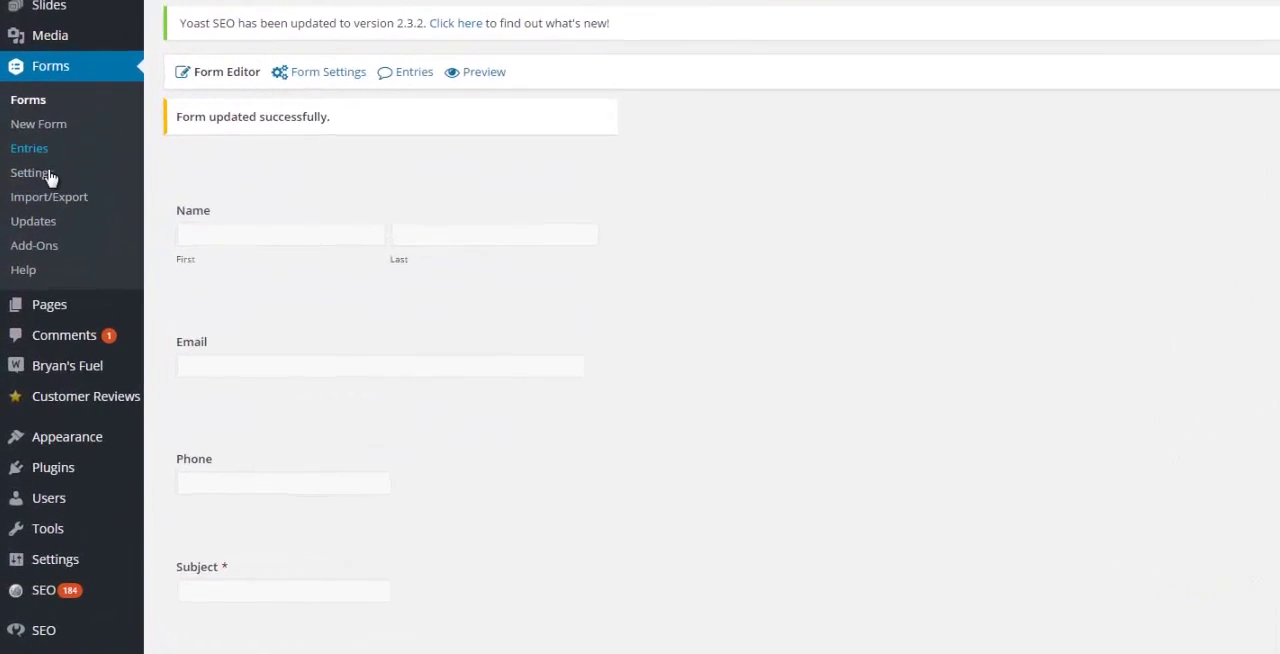
# Step: Review the Contact Form's own form settings and open its default confirmation for editing
pyautogui.click(52, 138)
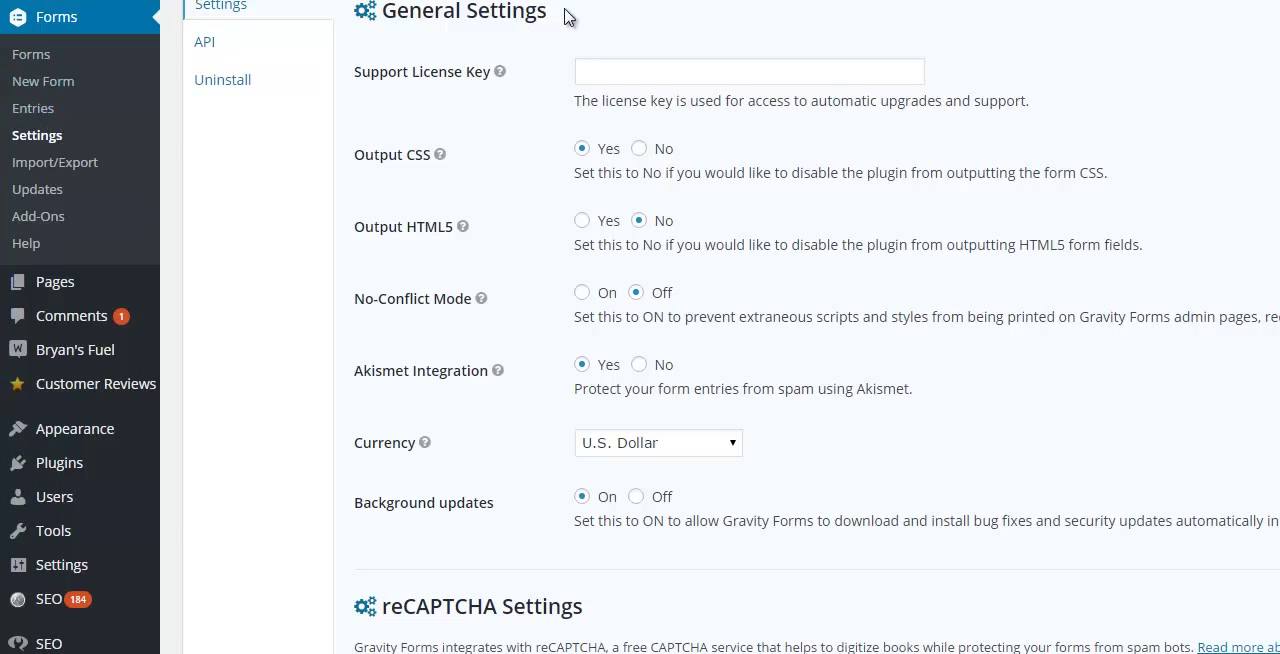
pyautogui.click(45, 60)
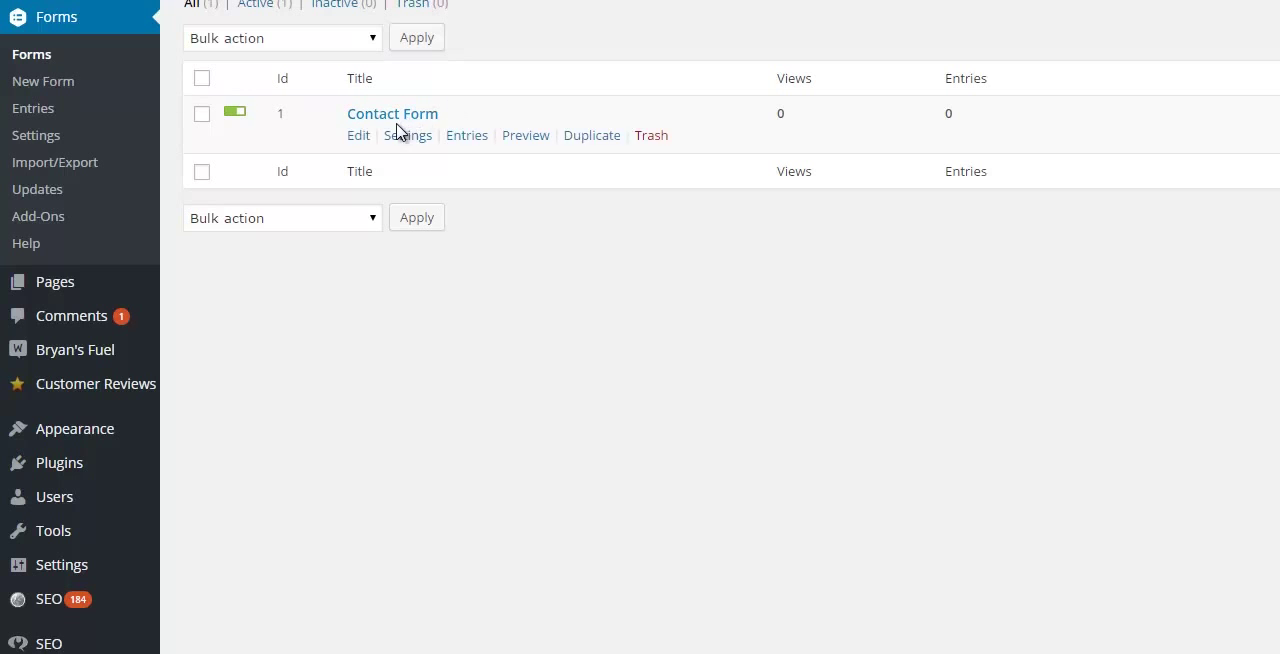
pyautogui.click(402, 134)
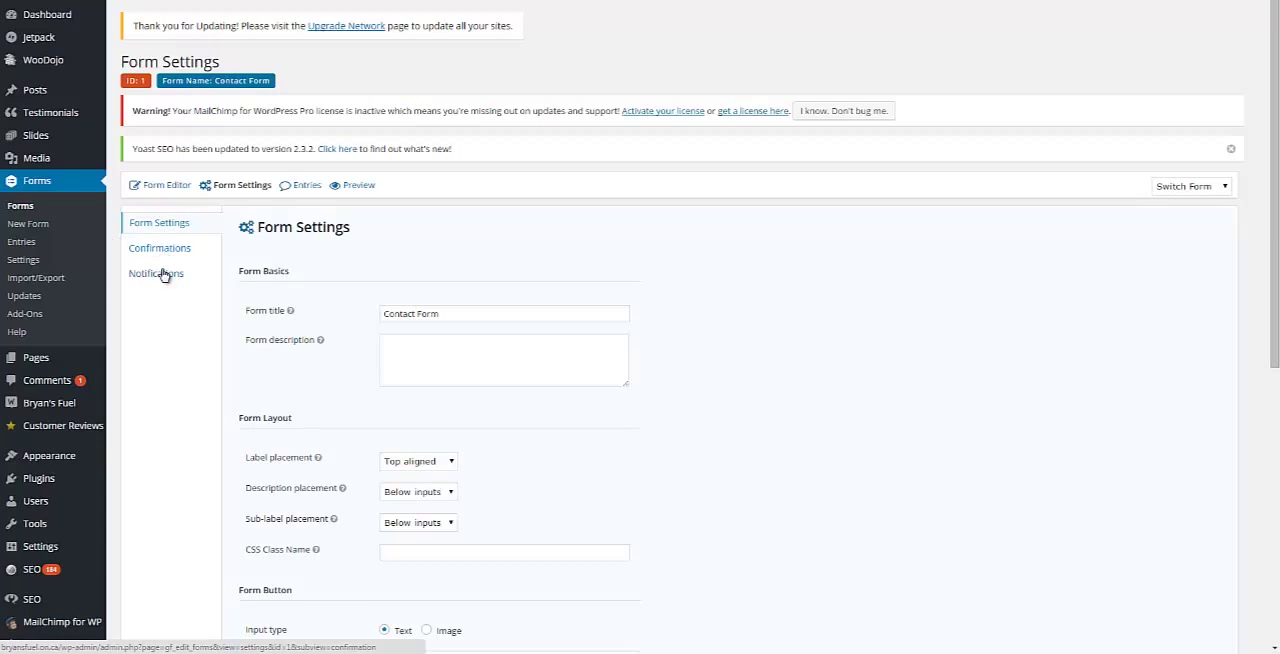
pyautogui.scroll(-1, 768, 355)
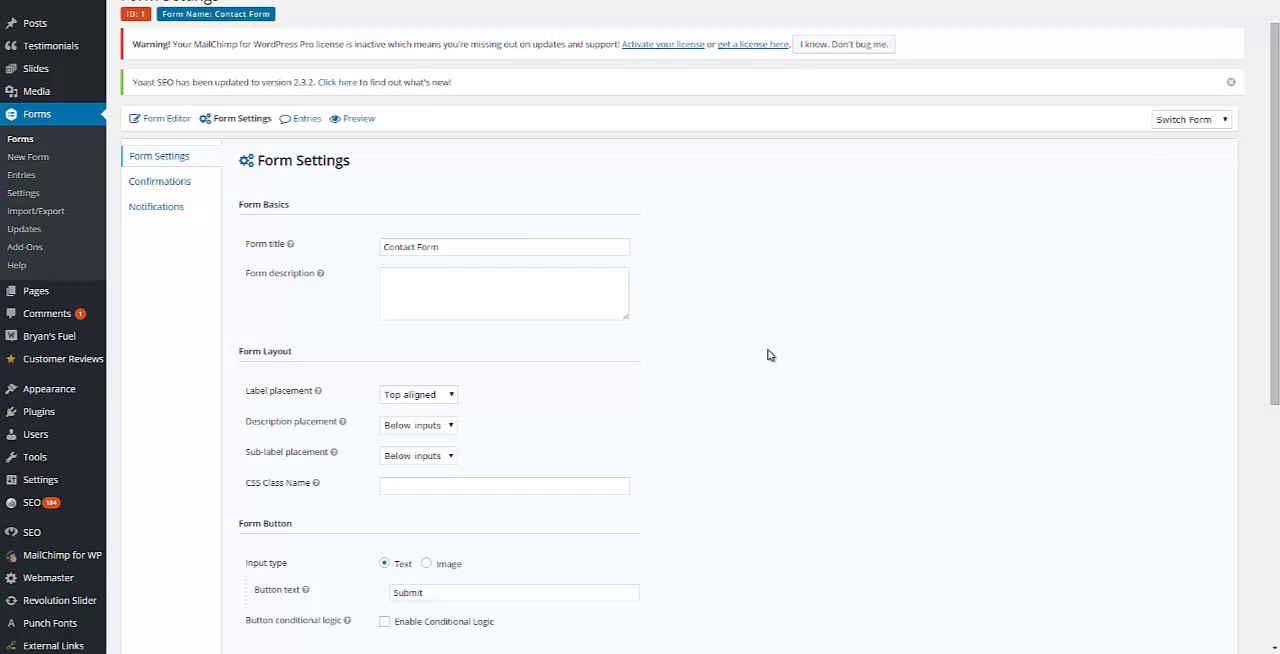
pyautogui.scroll(-6, 770, 355)
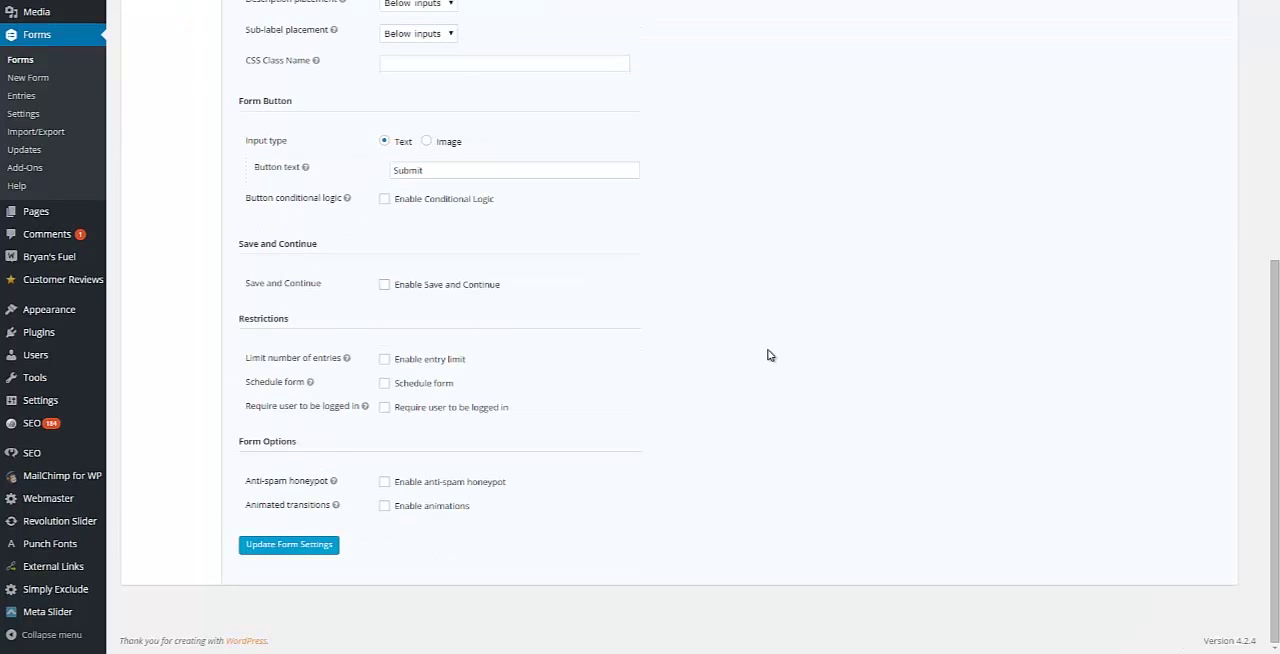
pyautogui.scroll(7, 768, 355)
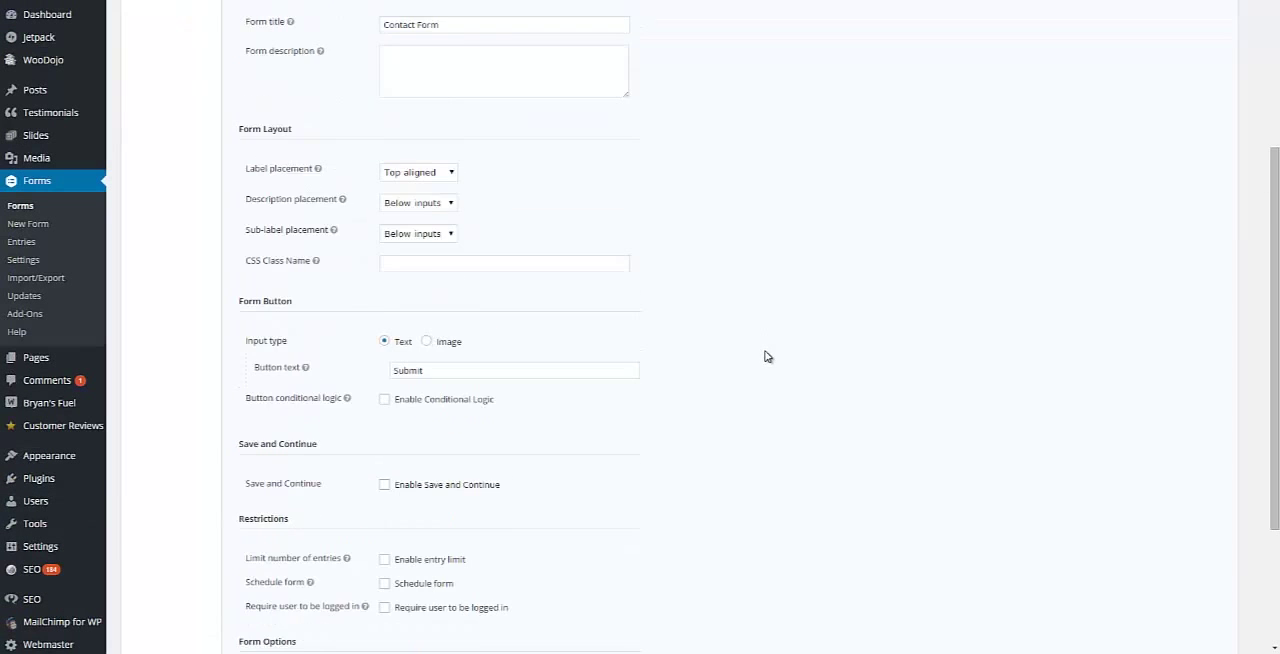
pyautogui.click(157, 259)
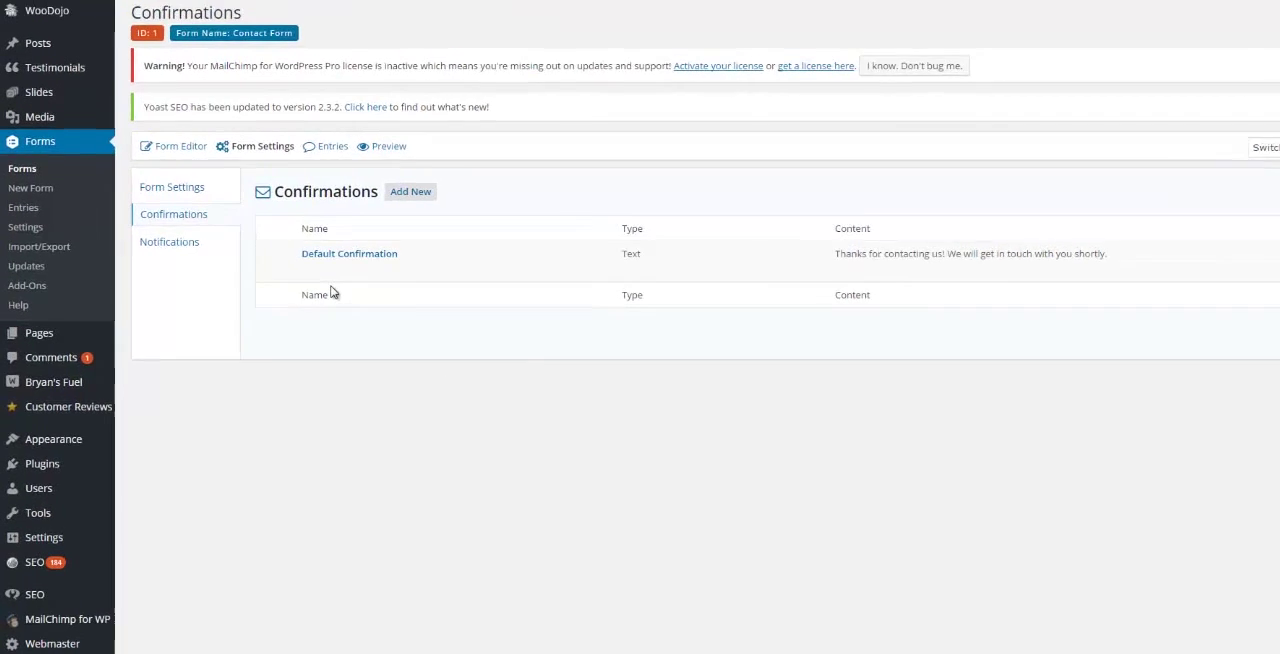
pyautogui.click(309, 268)
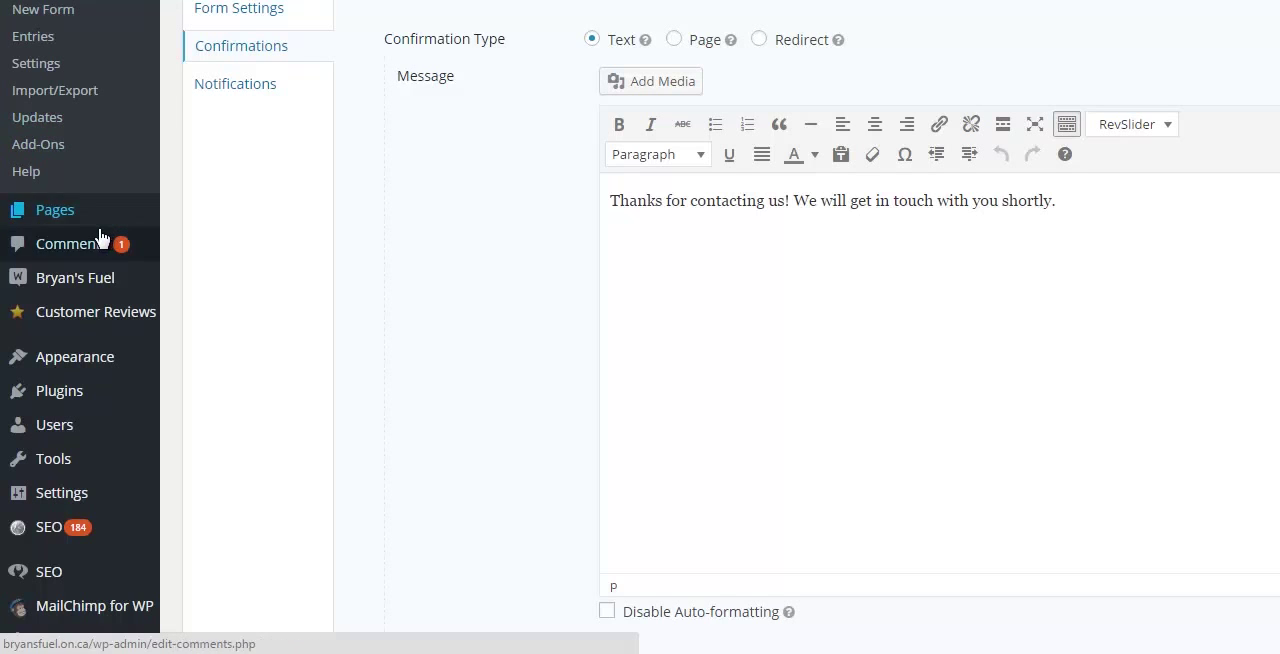
# Step: Search the site's pages for "thank"
pyautogui.moveTo(85, 212)
pyautogui.click(235, 84)
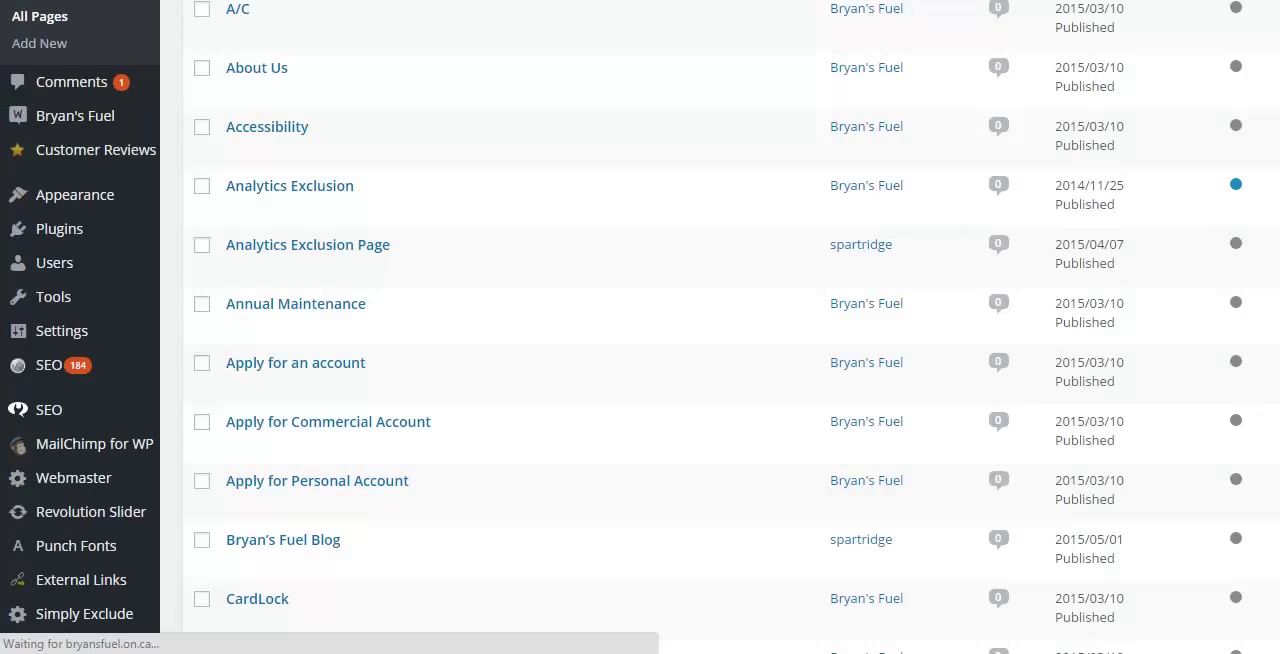
pyautogui.click(1048, 66)
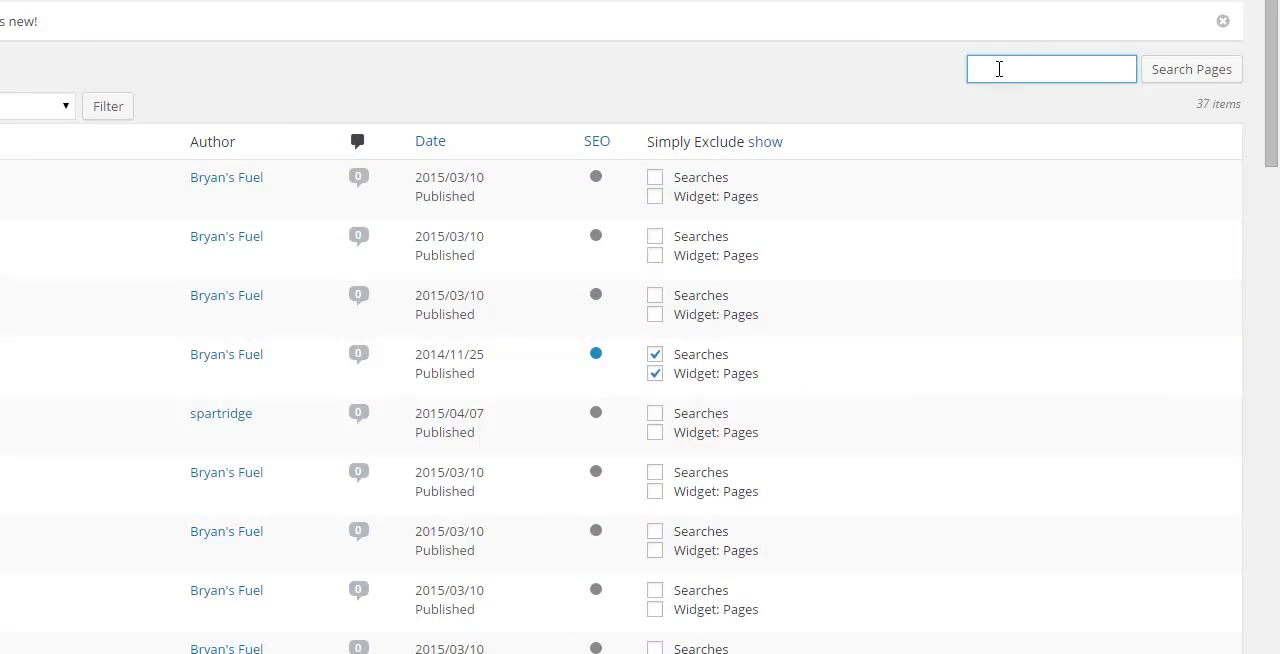
pyautogui.write('thank')
pyautogui.click(1168, 70)
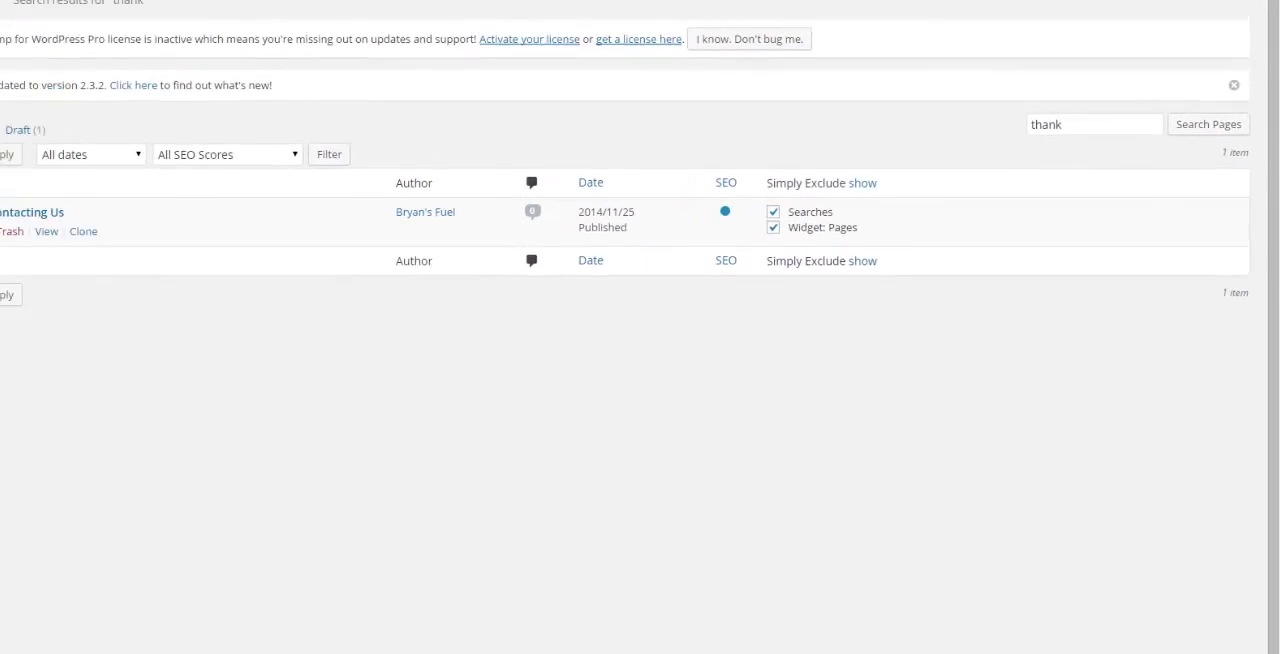
# Step: Open the "Thank-You For Contacting Us" page for editing and copy its full permalink
pyautogui.click(158, 257)
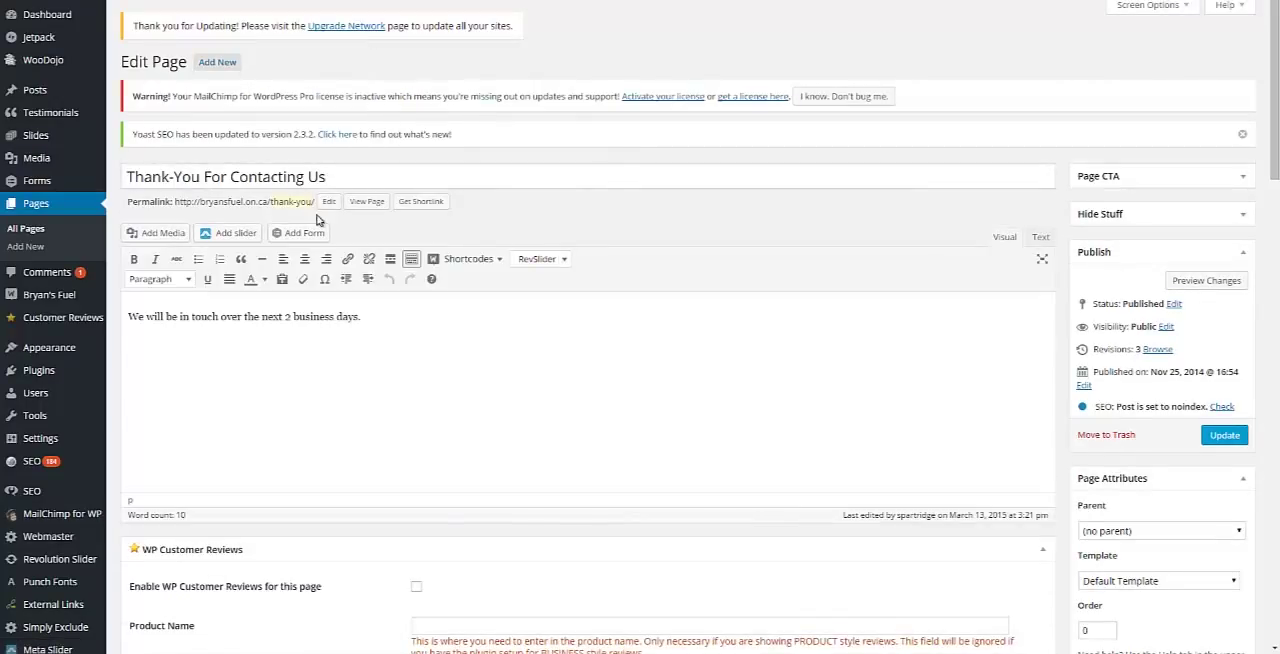
pyautogui.moveTo(315, 203); pyautogui.dragTo(176, 201)
pyautogui.hotkey('ctrl', 'c')
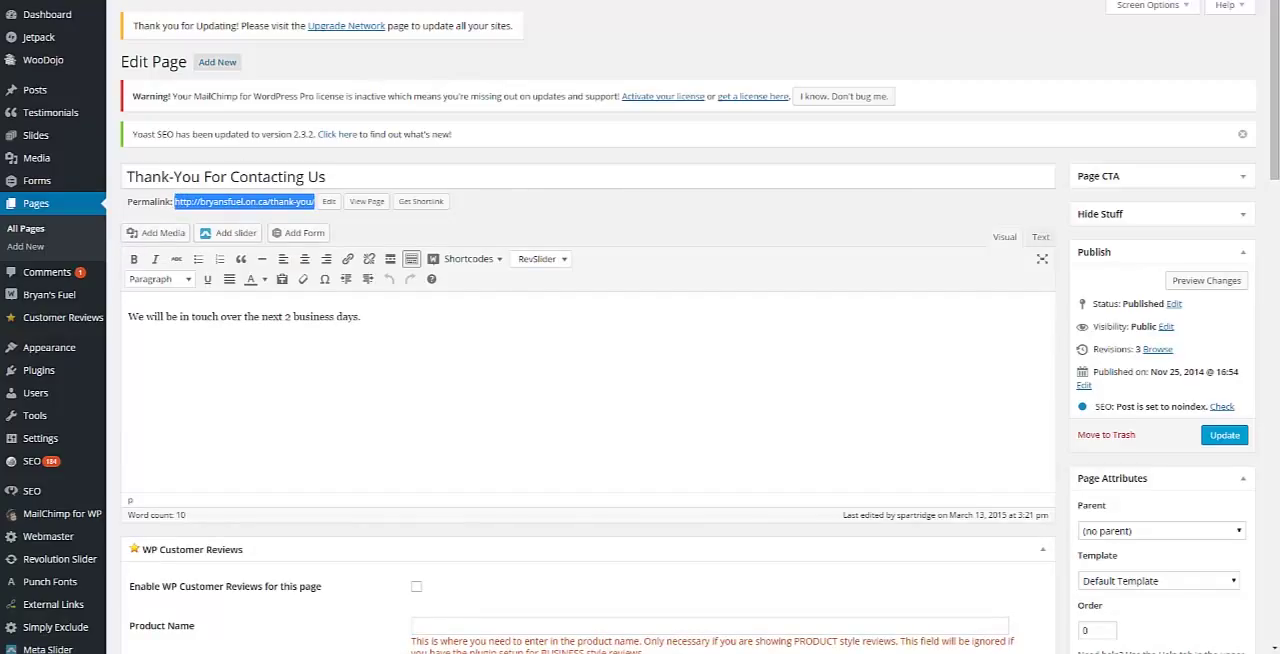
pyautogui.click(275, 0)
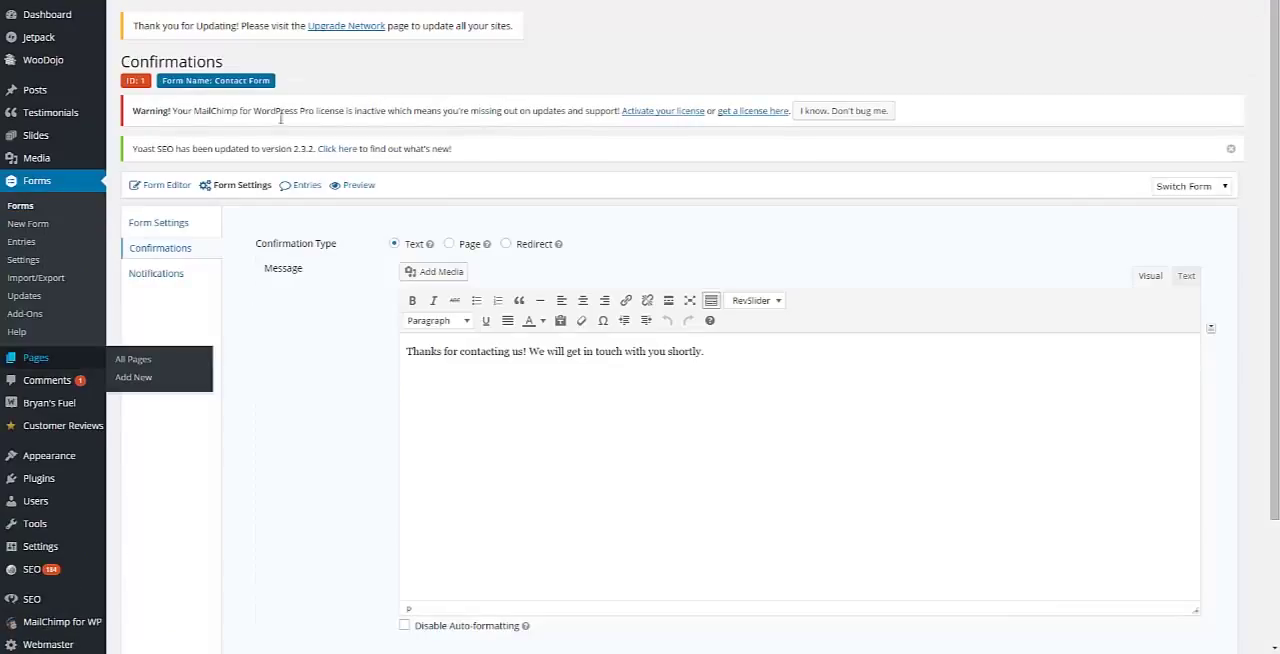
pyautogui.click(506, 244)
pyautogui.click(445, 276)
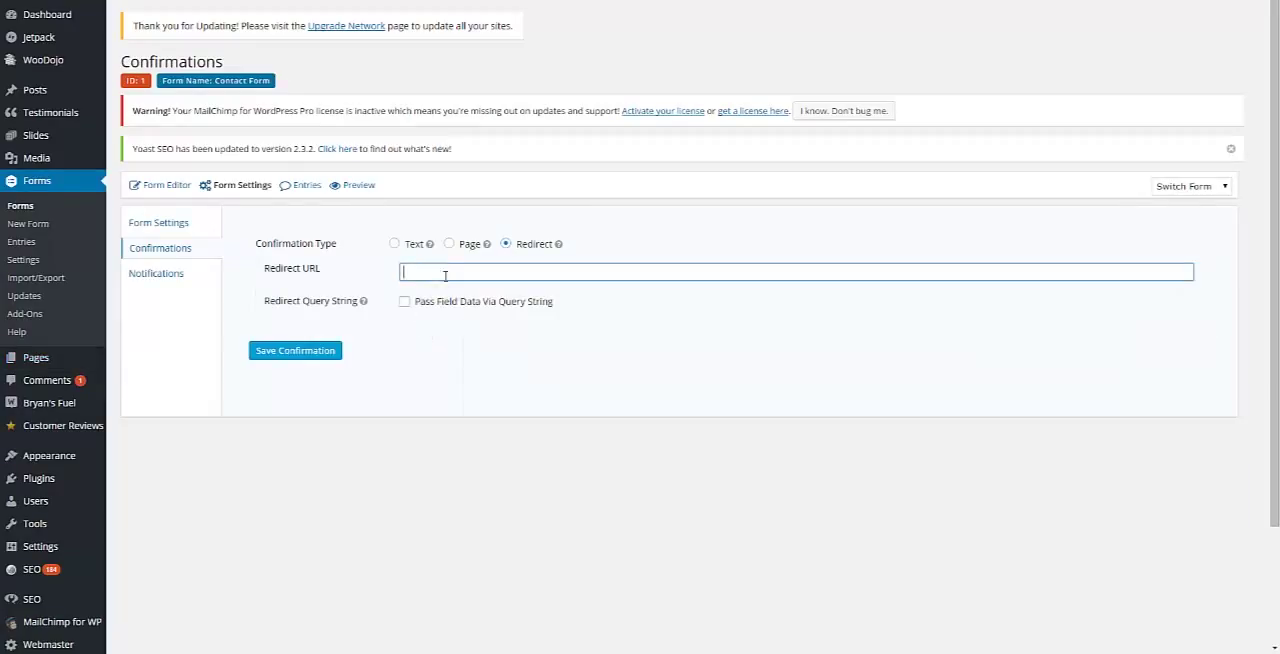
pyautogui.hotkey('ctrl', 'v')
pyautogui.click(310, 362)
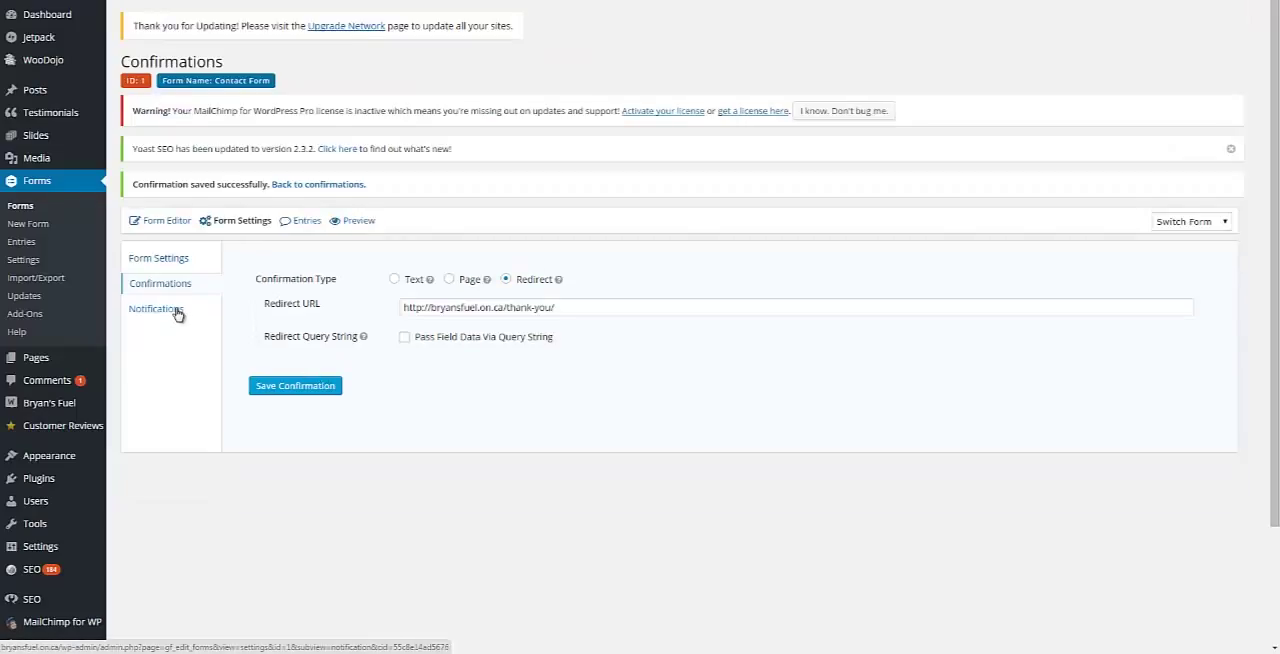
# Step: Open the Contact Form's Admin Notification for editing
pyautogui.click(176, 311)
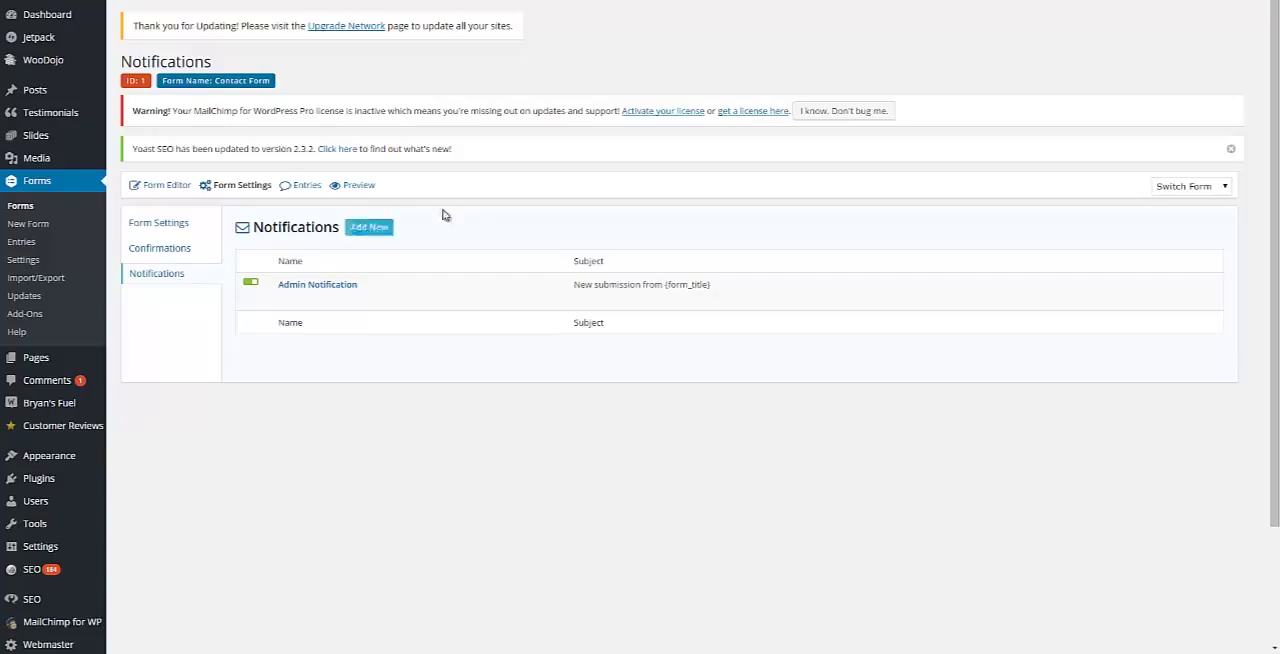
pyautogui.moveTo(447, 282)
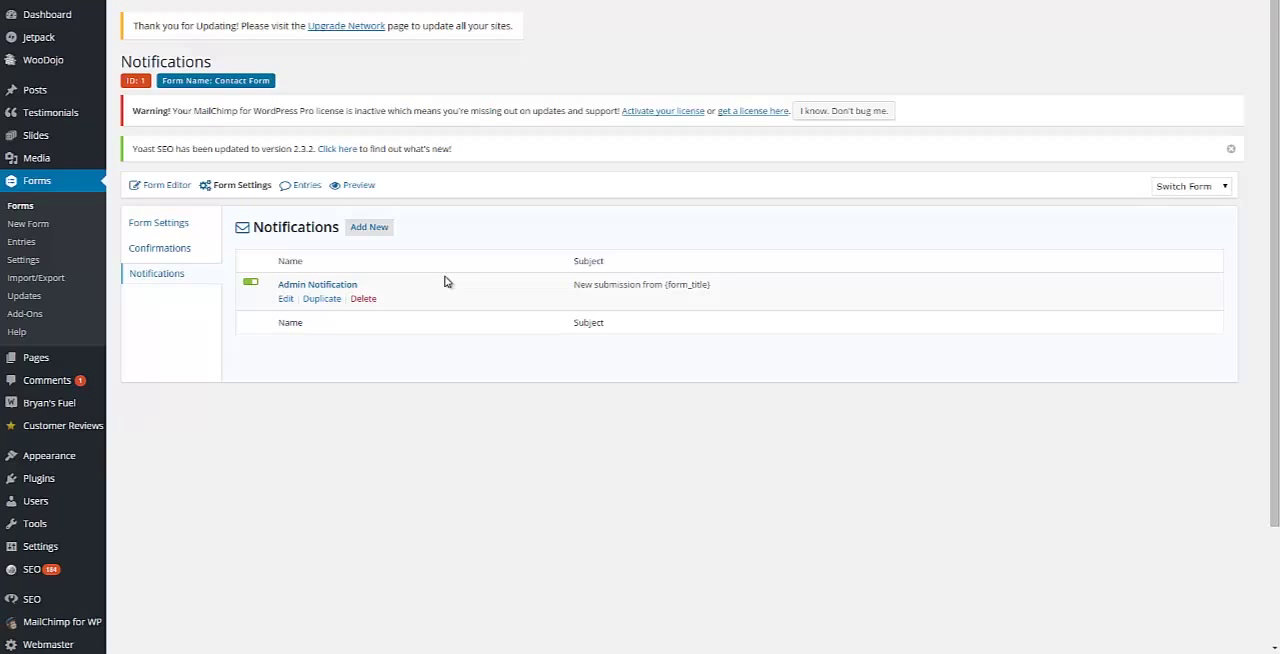
pyautogui.click(287, 301)
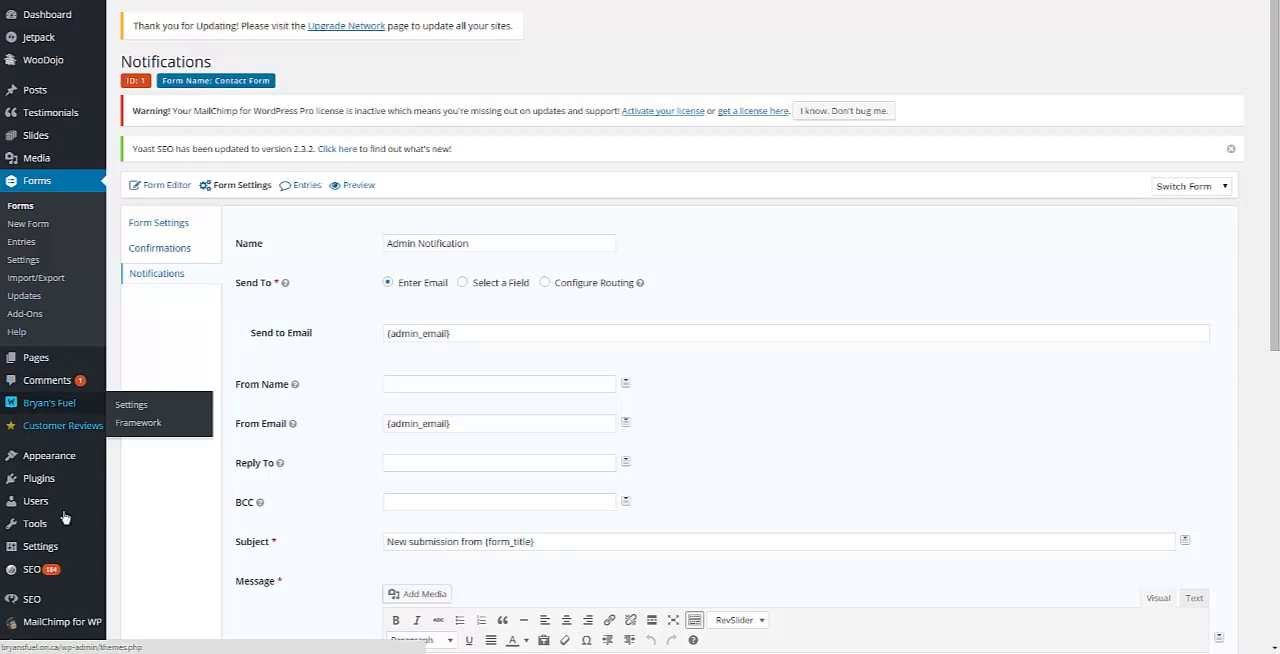
# Step: Copy the confirmation email's "From" address from the FS Contact Form advanced settings into the Admin Notification's Send to Email
pyautogui.moveTo(48, 482)
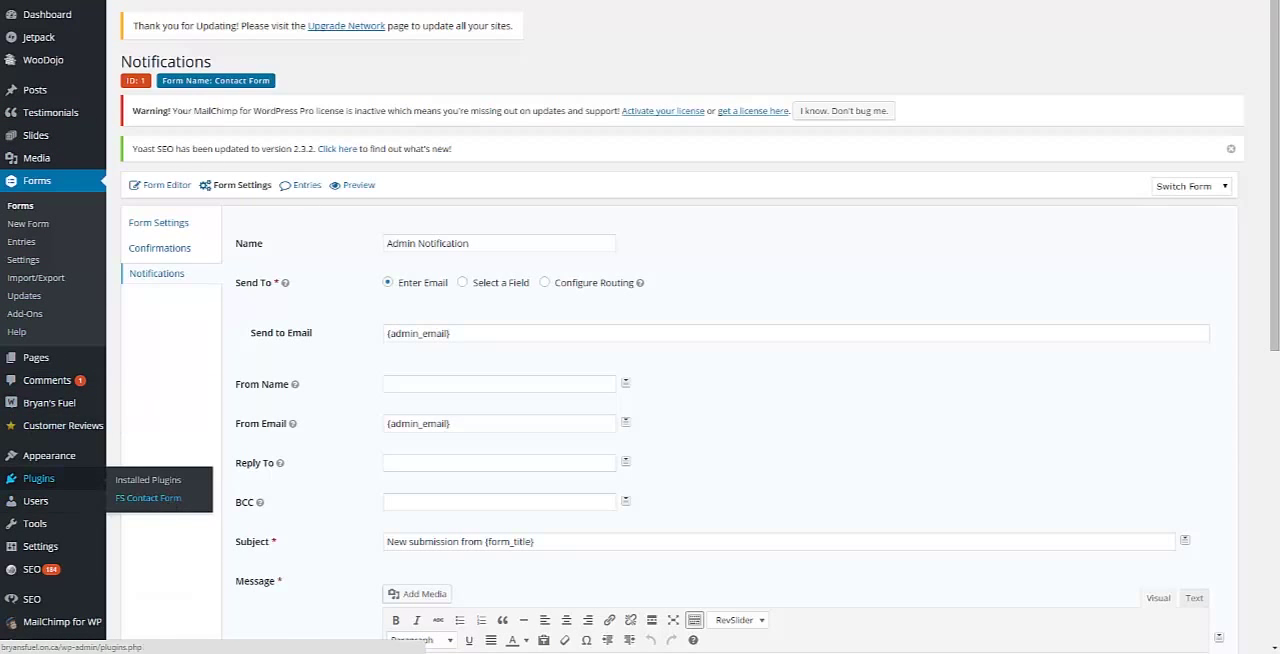
pyautogui.click(148, 498)
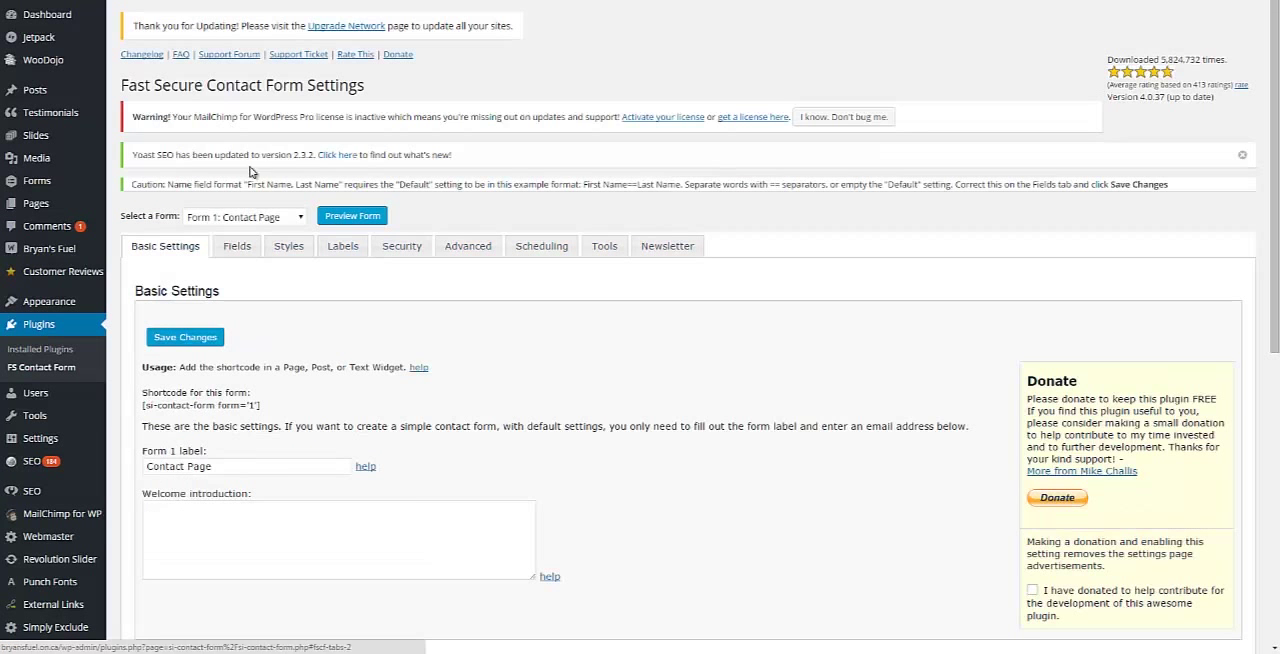
pyautogui.click(398, 252)
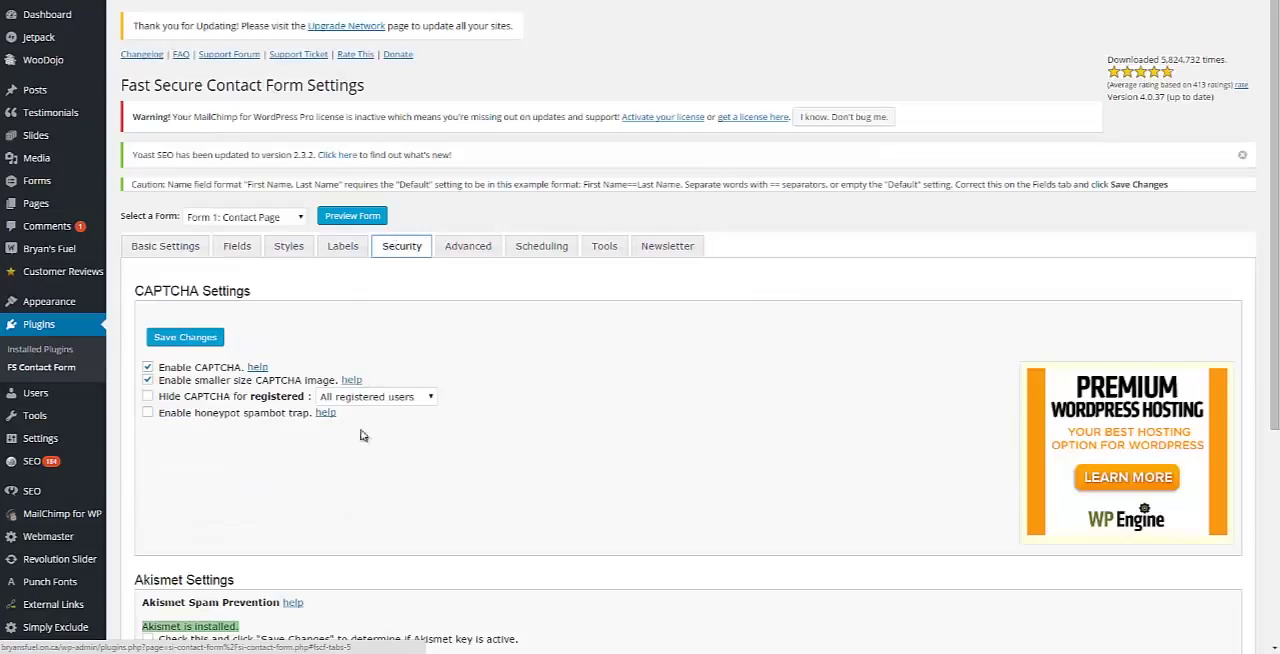
pyautogui.click(460, 246)
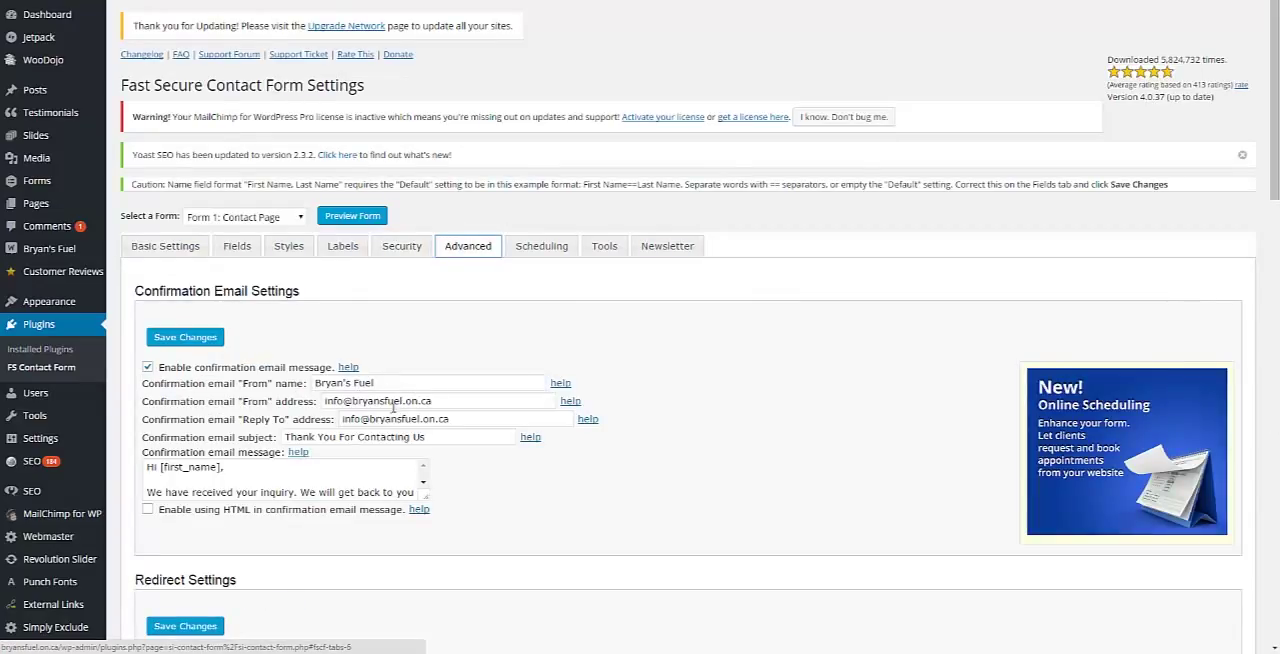
pyautogui.moveTo(437, 400); pyautogui.dragTo(324, 401)
pyautogui.hotkey('ctrl', 'c')
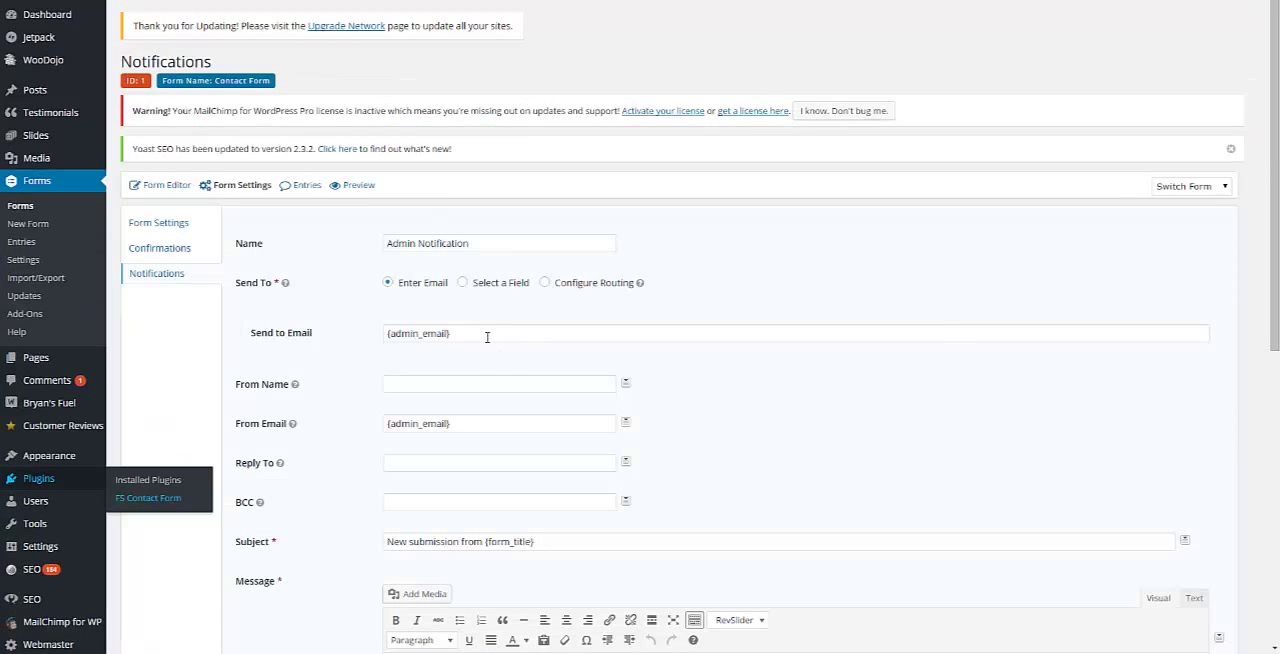
pyautogui.moveTo(486, 334); pyautogui.dragTo(351, 351)
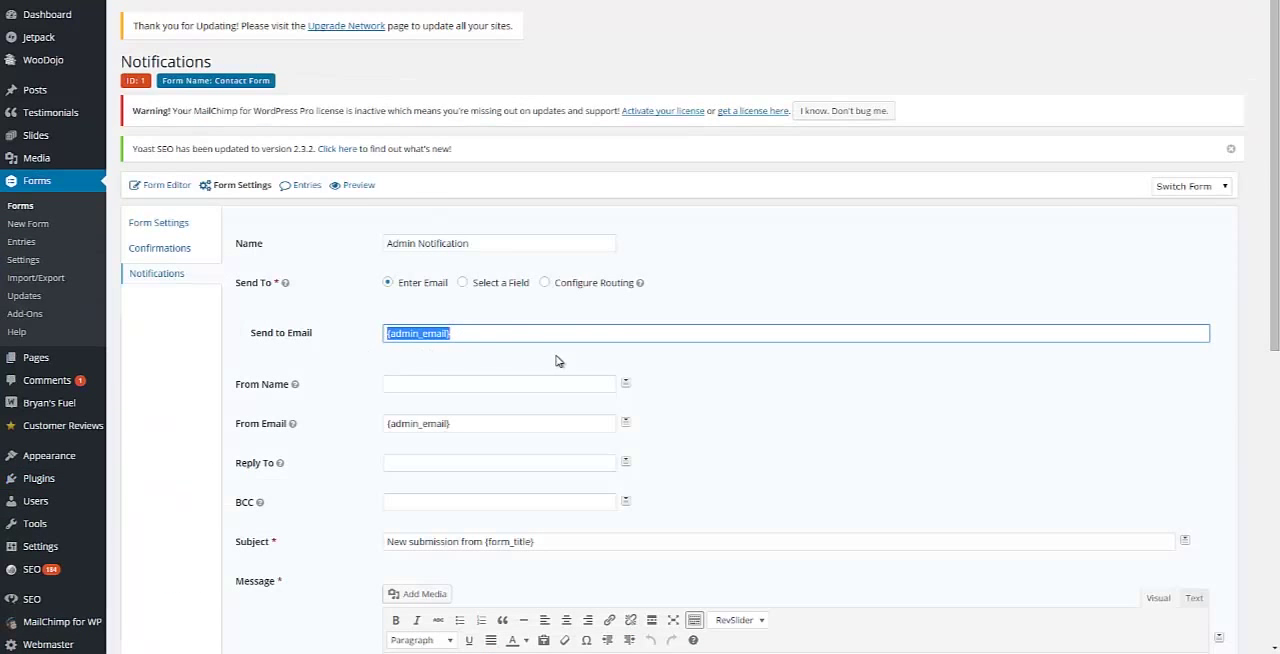
pyautogui.hotkey('ctrl', 'v')
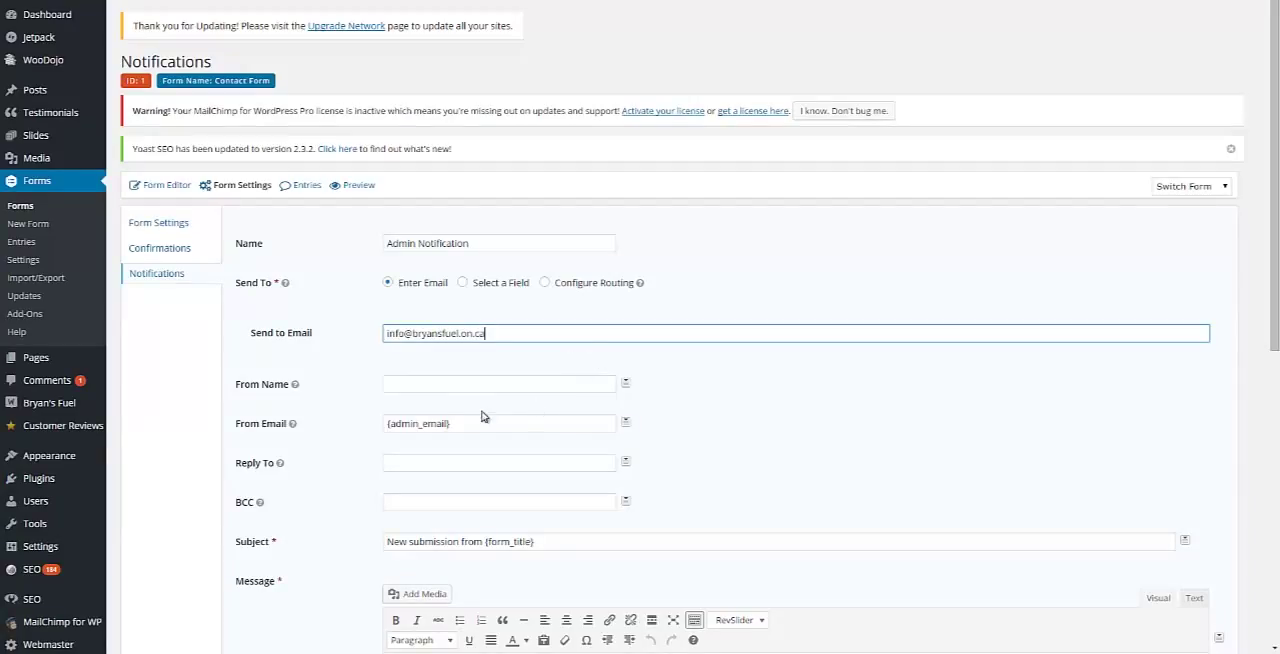
# Step: Set the Admin Notification's From Name to "Website"
pyautogui.click(625, 382)
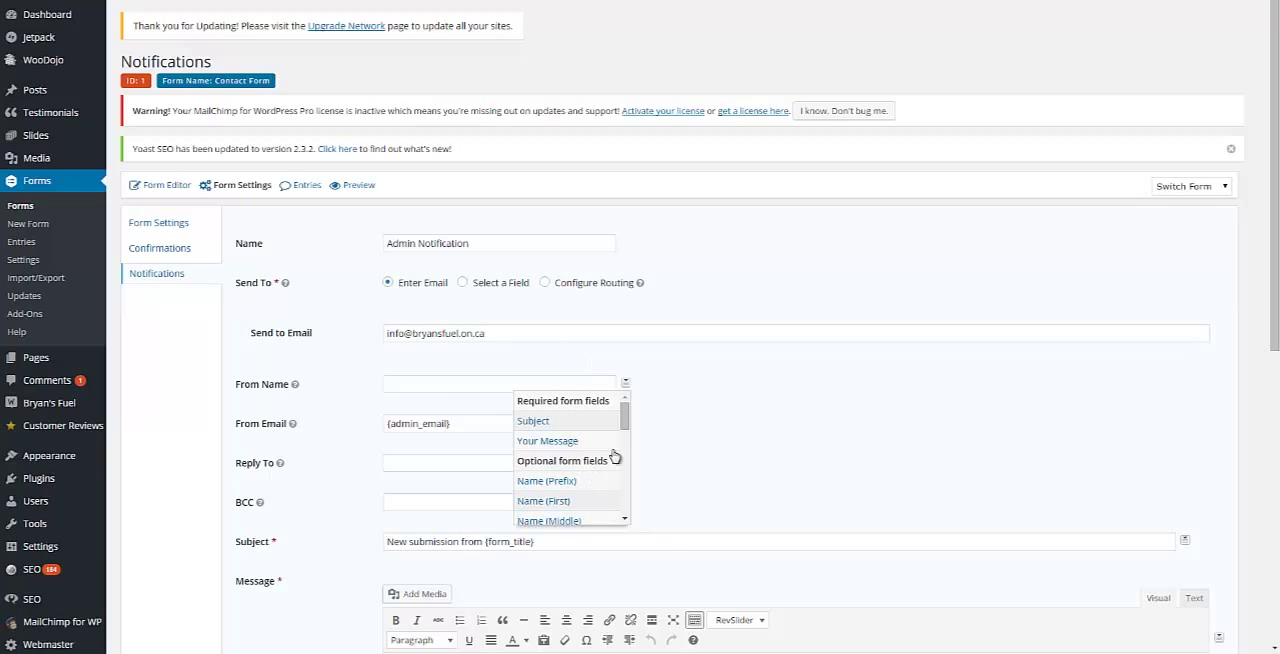
pyautogui.scroll(-1, 626, 423)
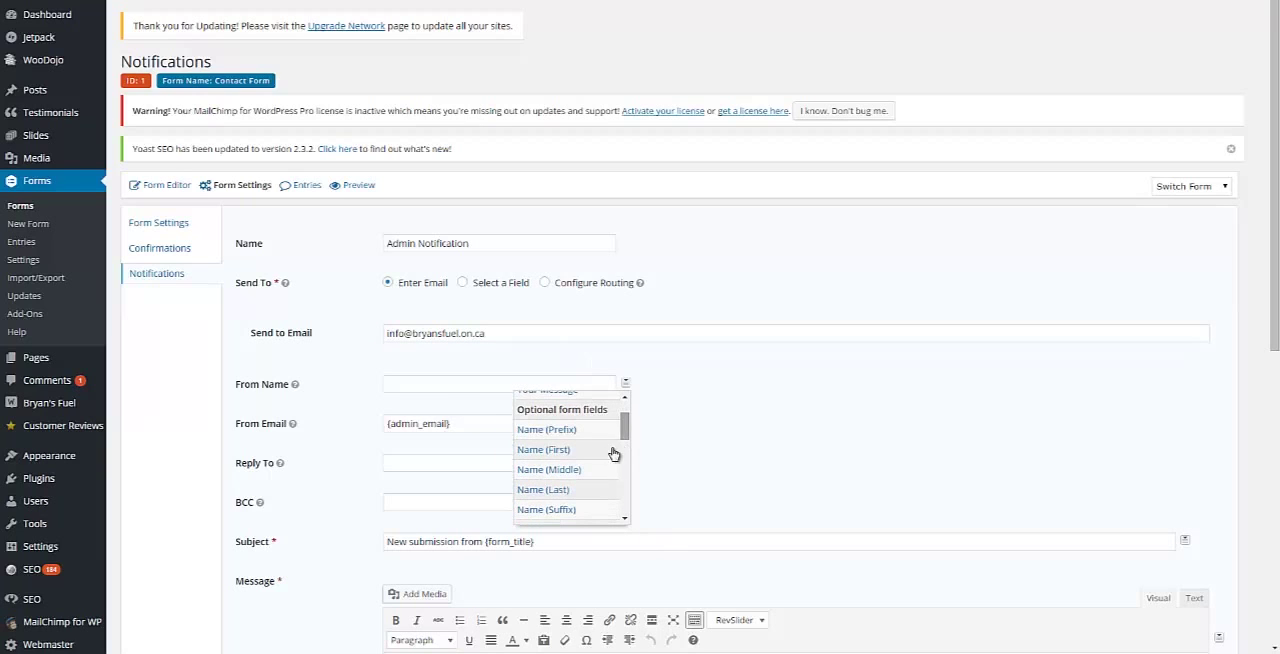
pyautogui.scroll(-2, 622, 436)
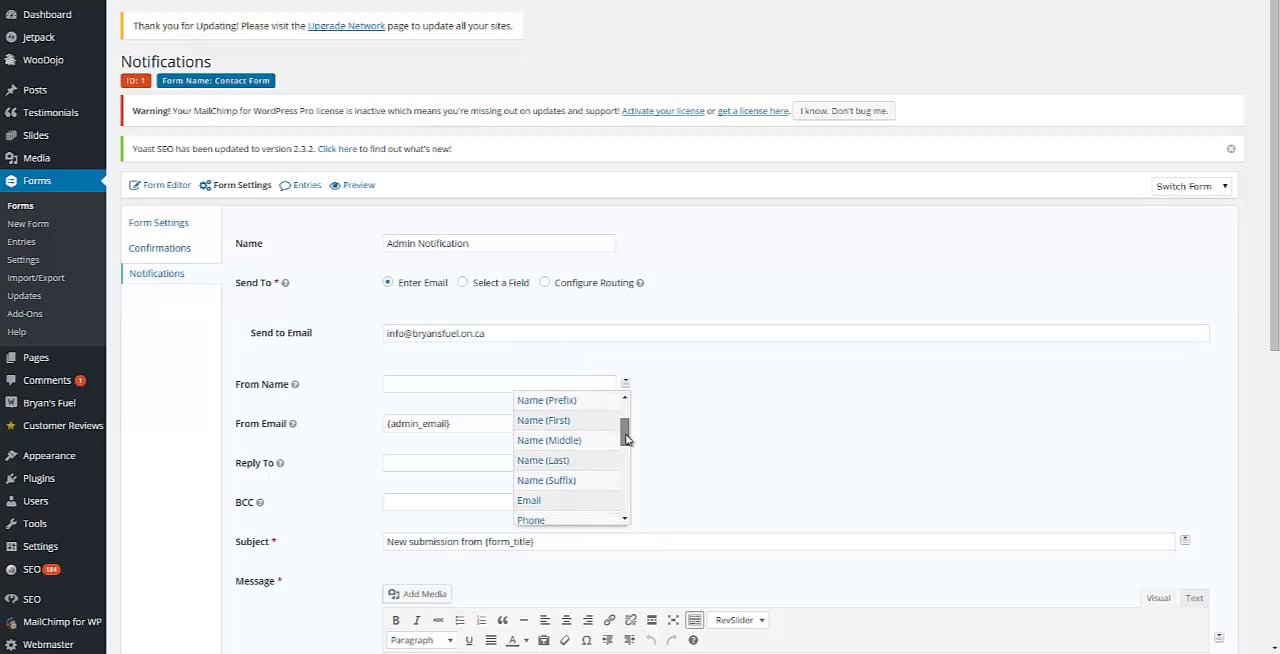
pyautogui.click(403, 384)
pyautogui.write('Website')
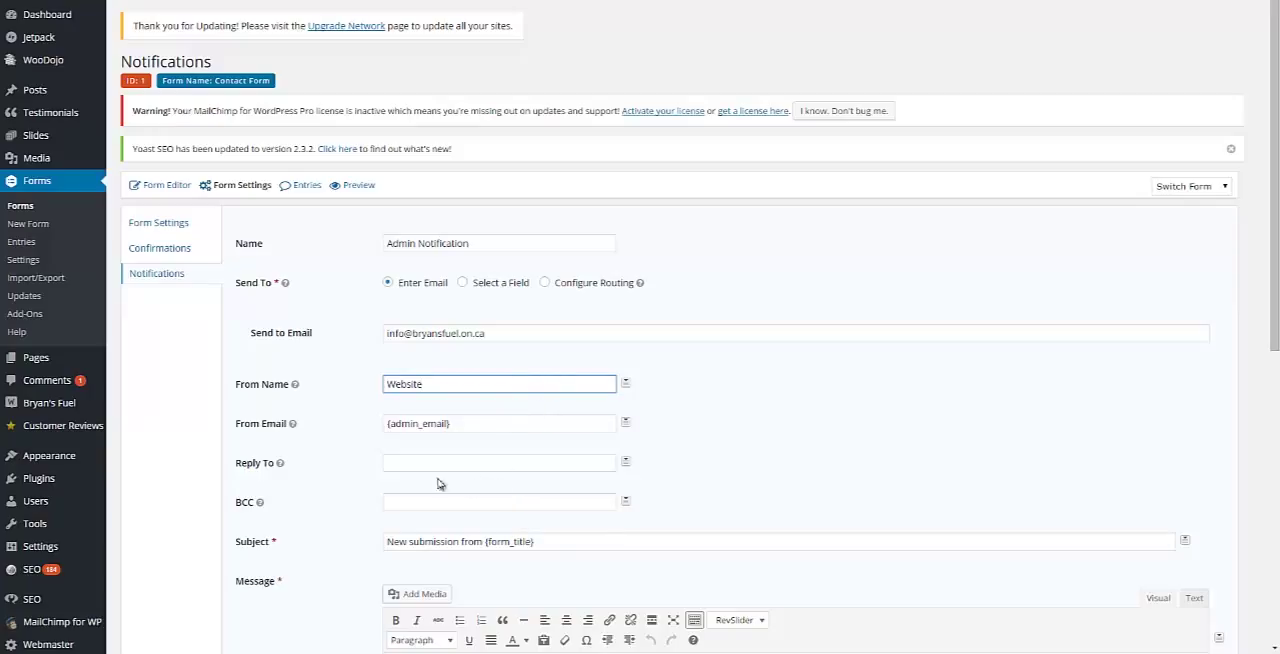
pyautogui.click(403, 463)
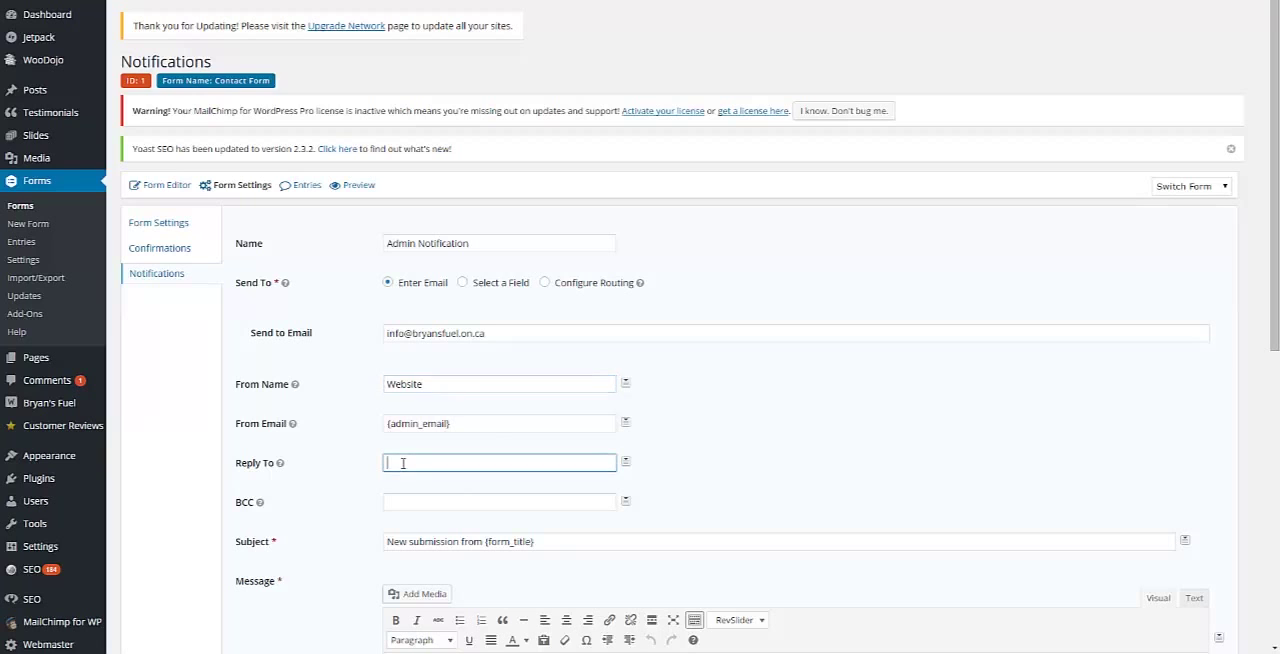
pyautogui.click(672, 495)
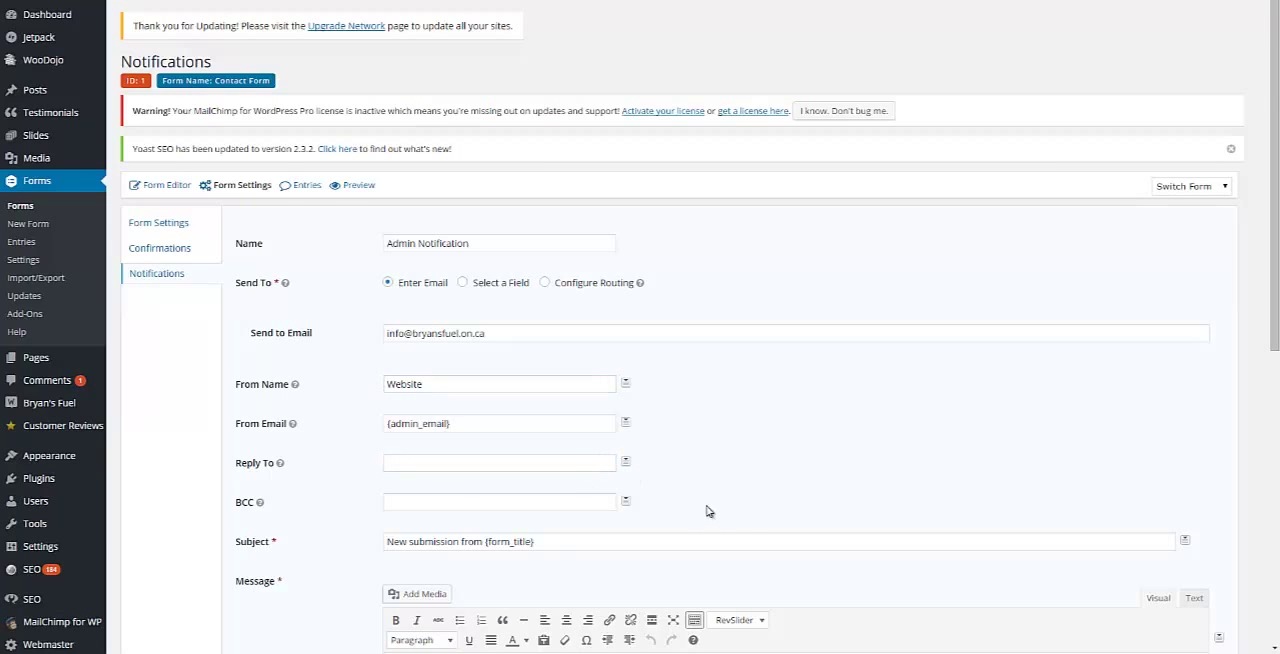
# Step: Change the Admin Notification's subject to "New submission from Website"
pyautogui.scroll(-2, 740, 471)
pyautogui.moveTo(540, 342); pyautogui.dragTo(486, 364)
pyautogui.write('Web')
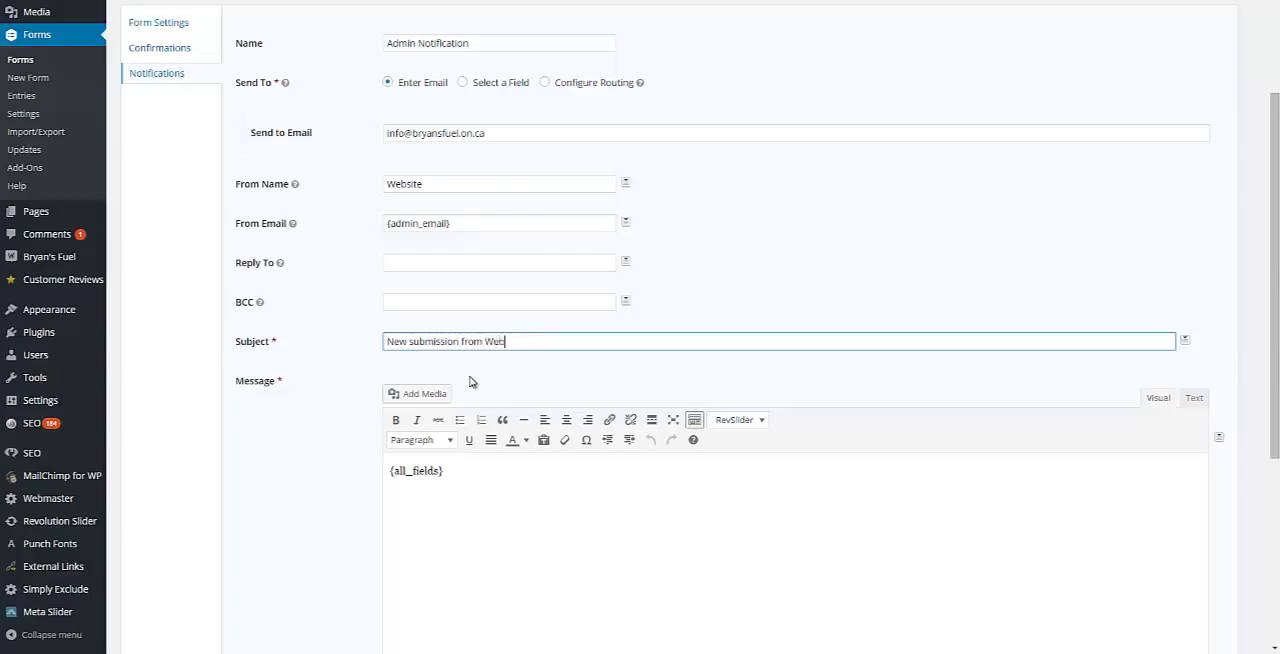
pyautogui.write('site')
# Step: Review the Admin Notification's message and remaining options, and save the notification
pyautogui.click(530, 523)
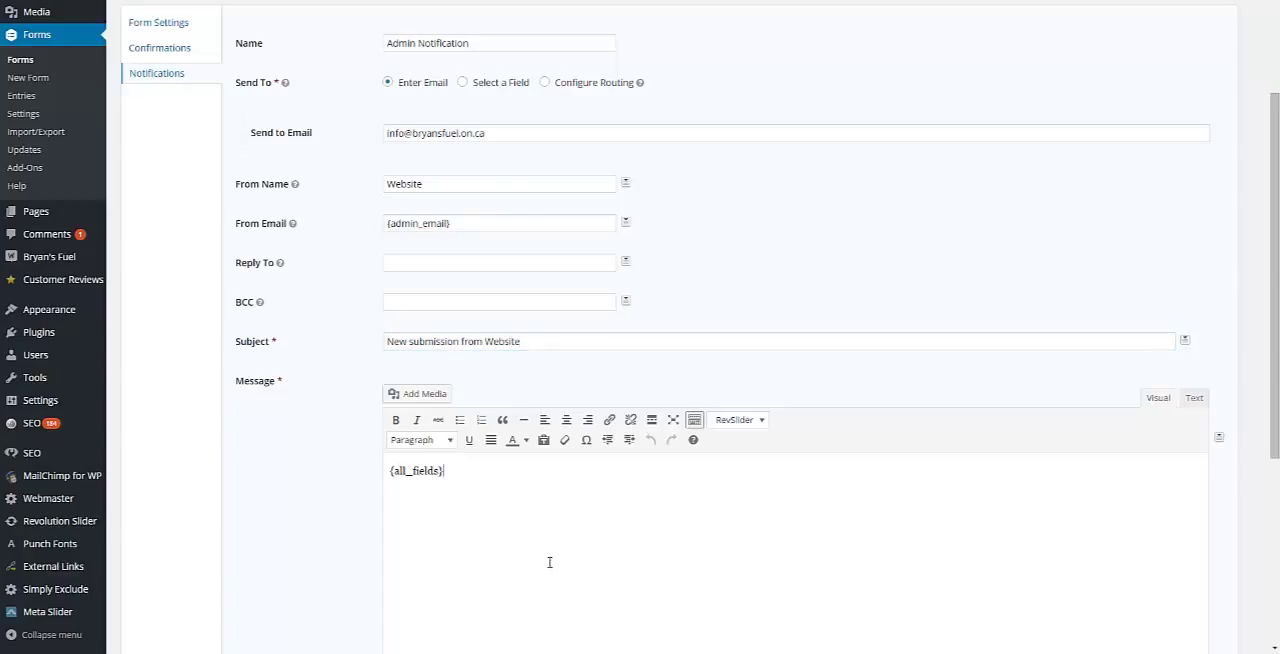
pyautogui.scroll(-2, 789, 512)
pyautogui.scroll(-1, 742, 488)
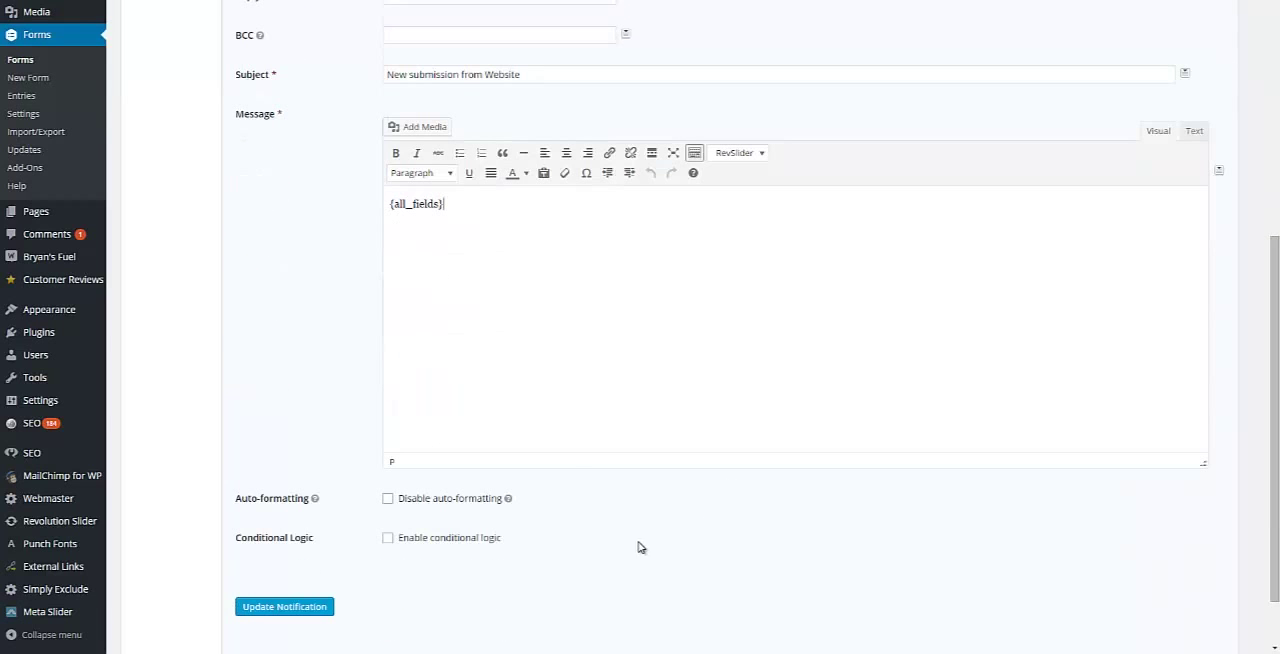
pyautogui.scroll(2, 743, 302)
pyautogui.scroll(3, 743, 302)
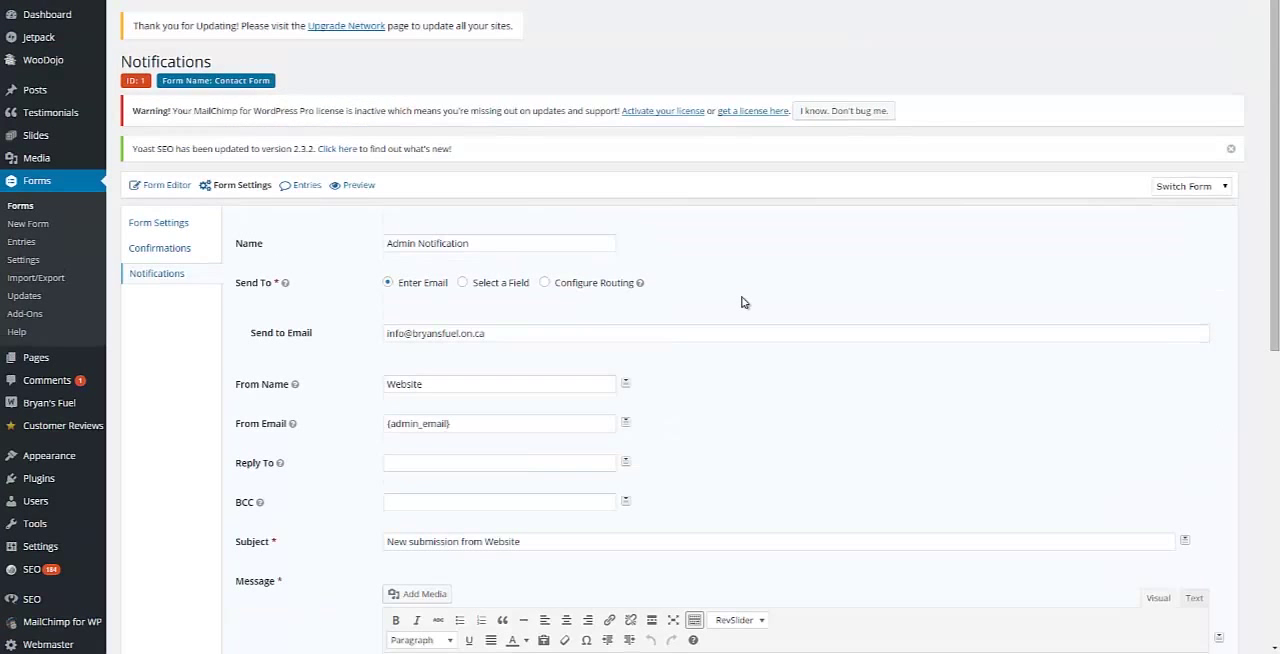
pyautogui.scroll(-5, 743, 302)
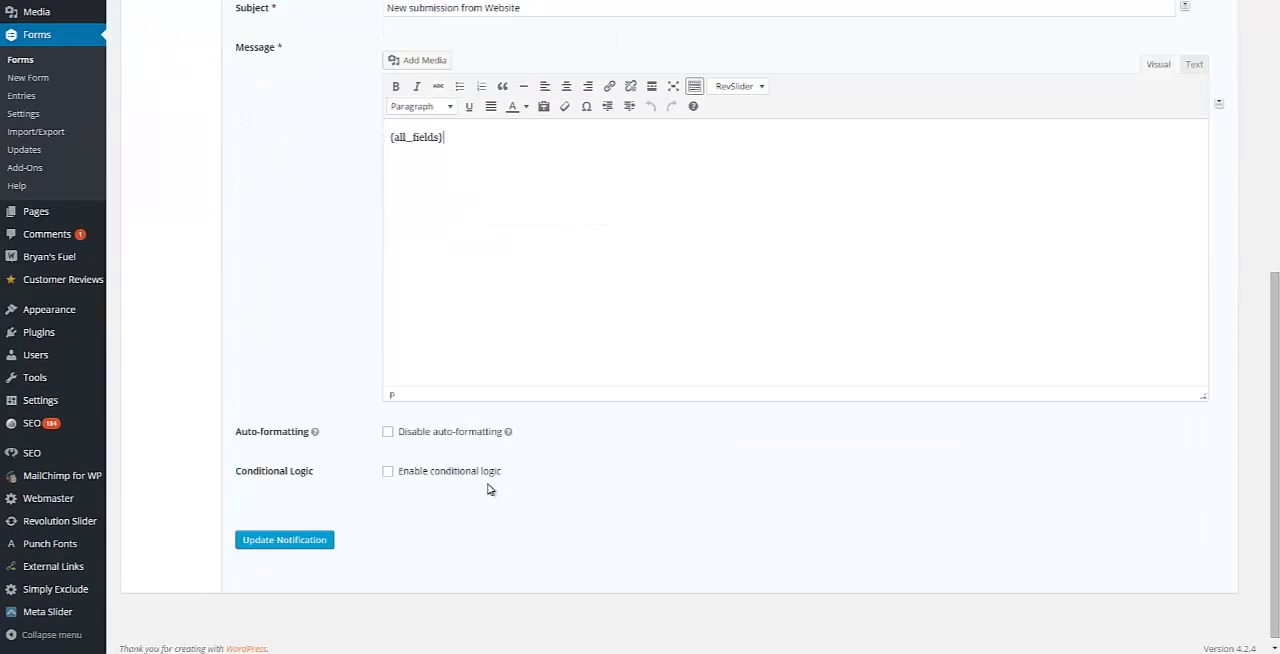
pyautogui.click(320, 540)
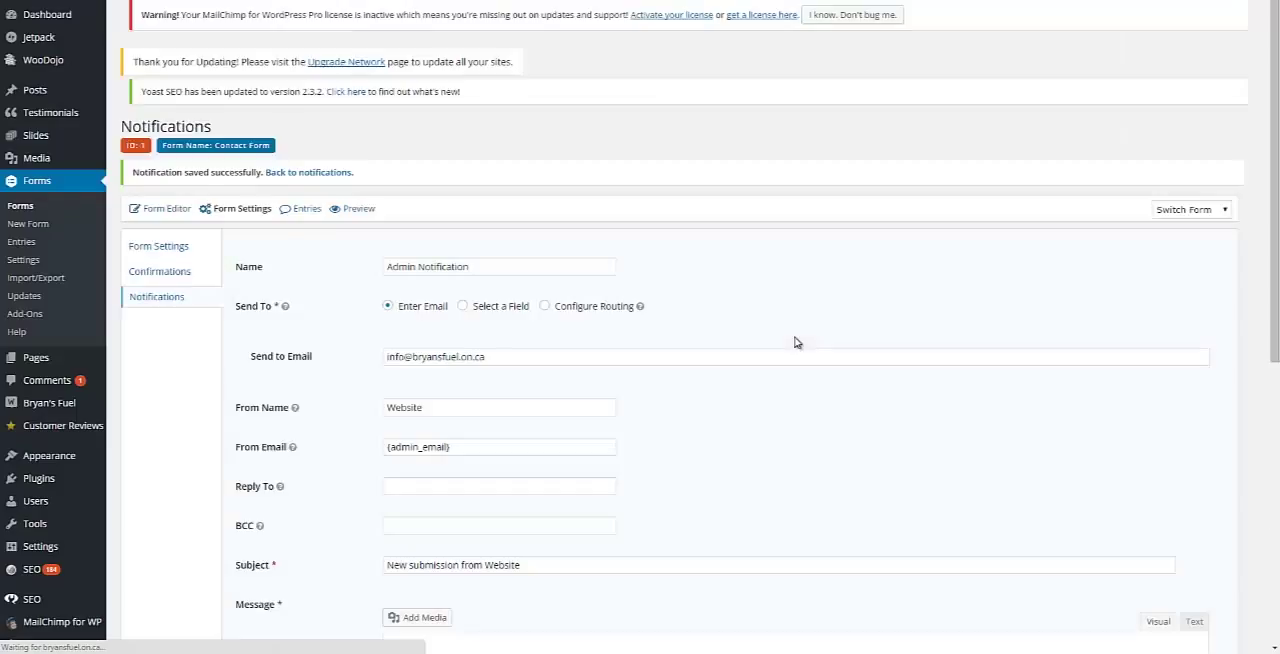
# Step: Add a second notification to the Contact Form and insert the Name (First) merge tag as its From Name
pyautogui.click(157, 311)
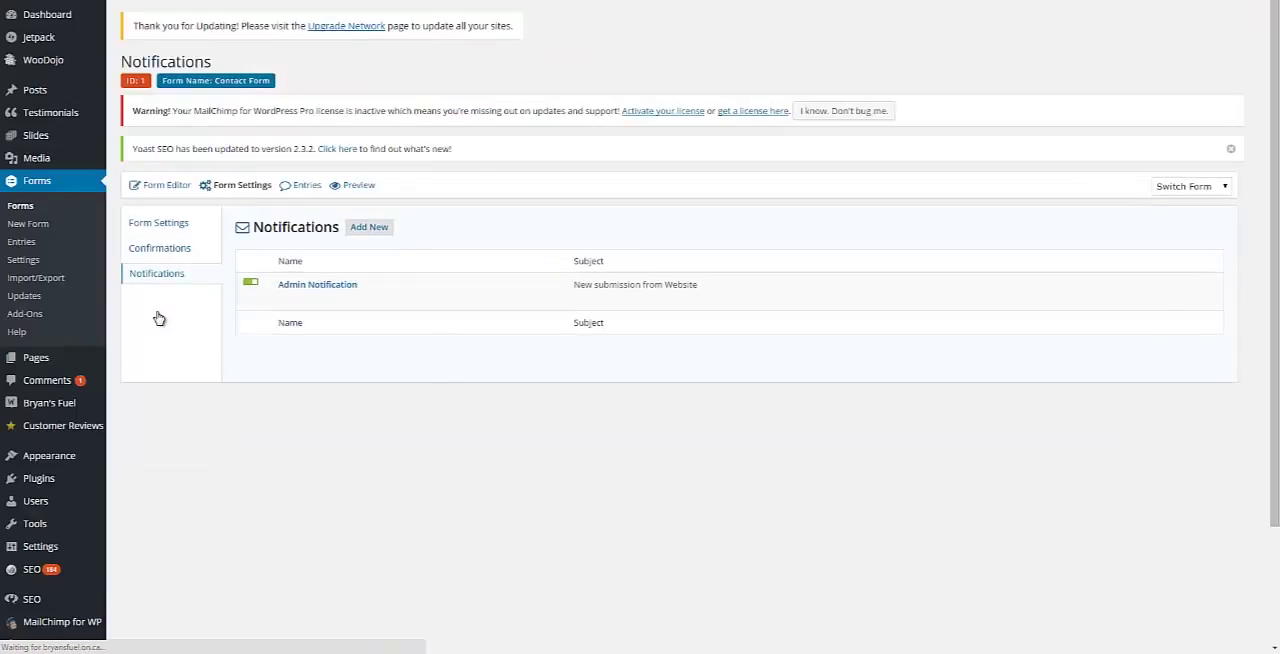
pyautogui.click(370, 232)
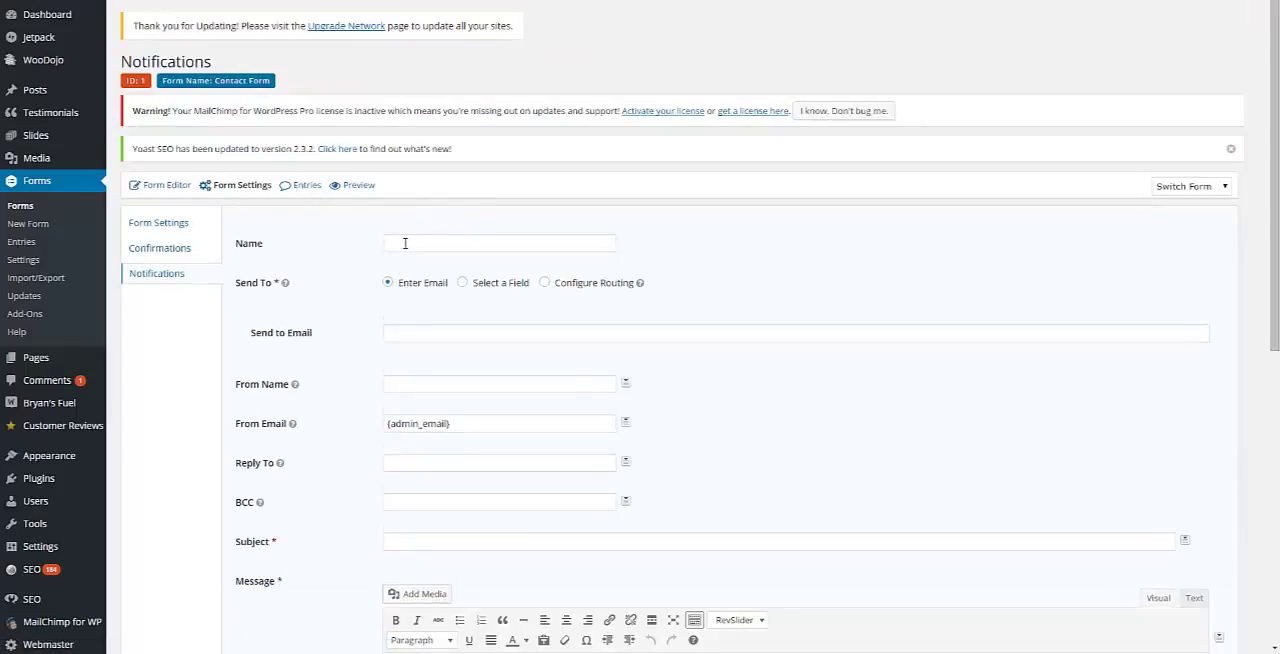
pyautogui.click(405, 243)
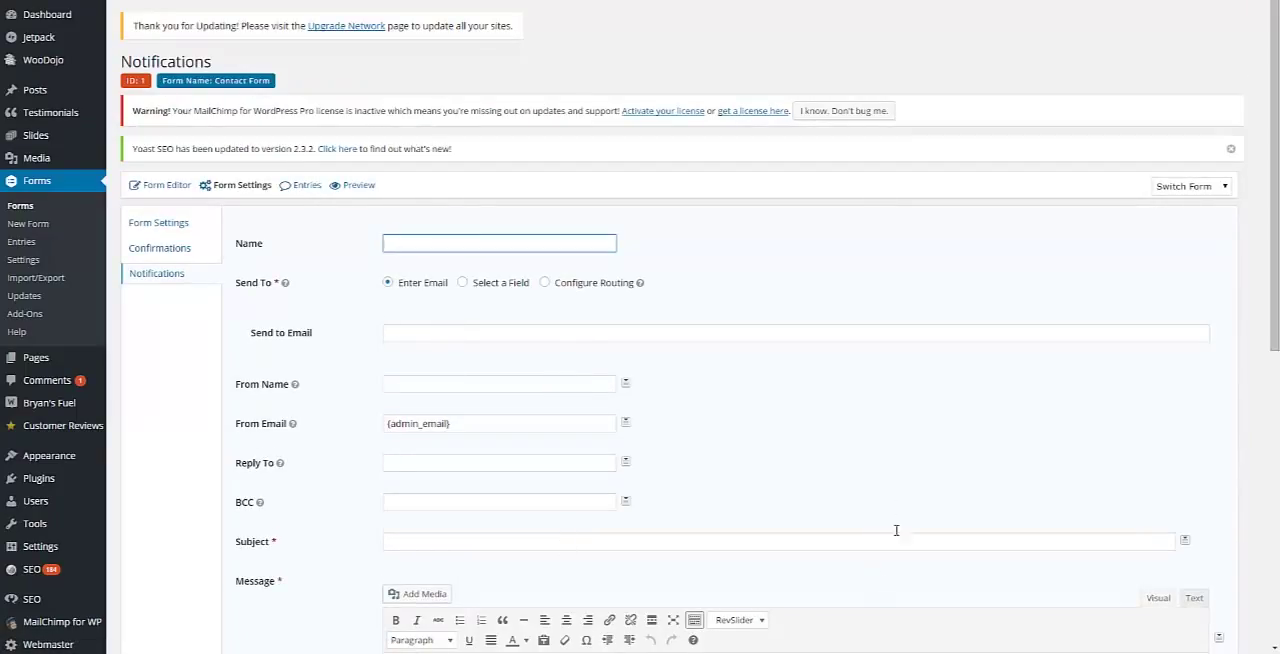
pyautogui.click(625, 382)
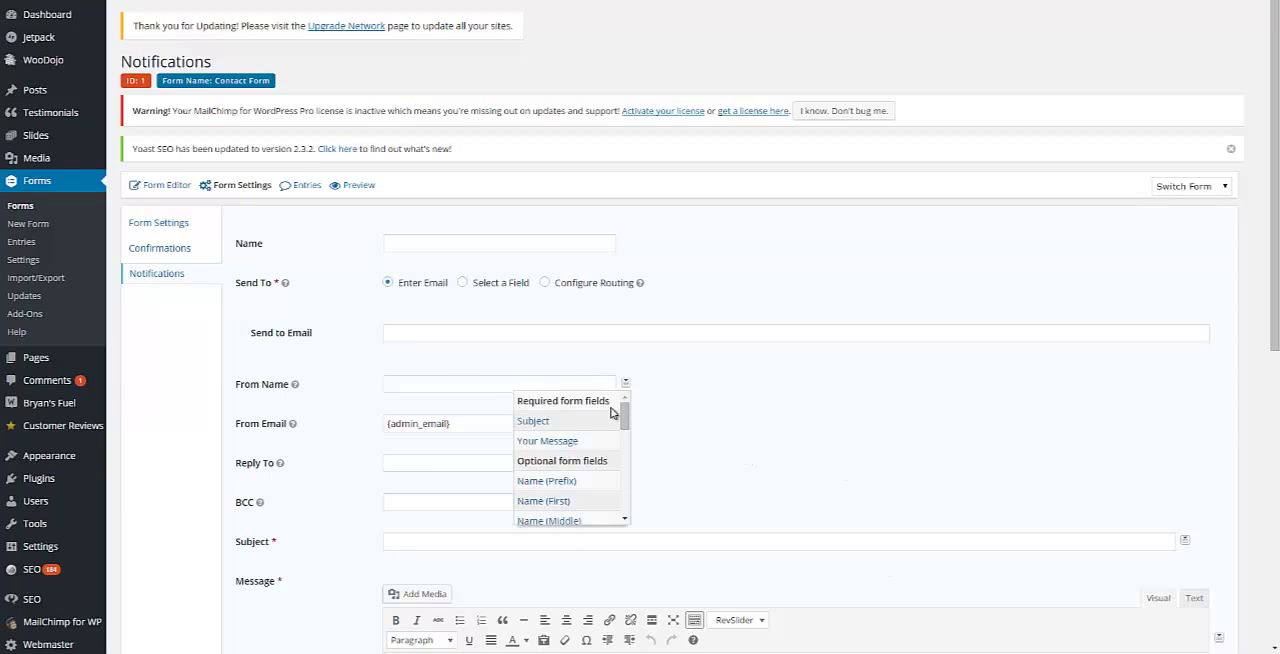
pyautogui.click(558, 500)
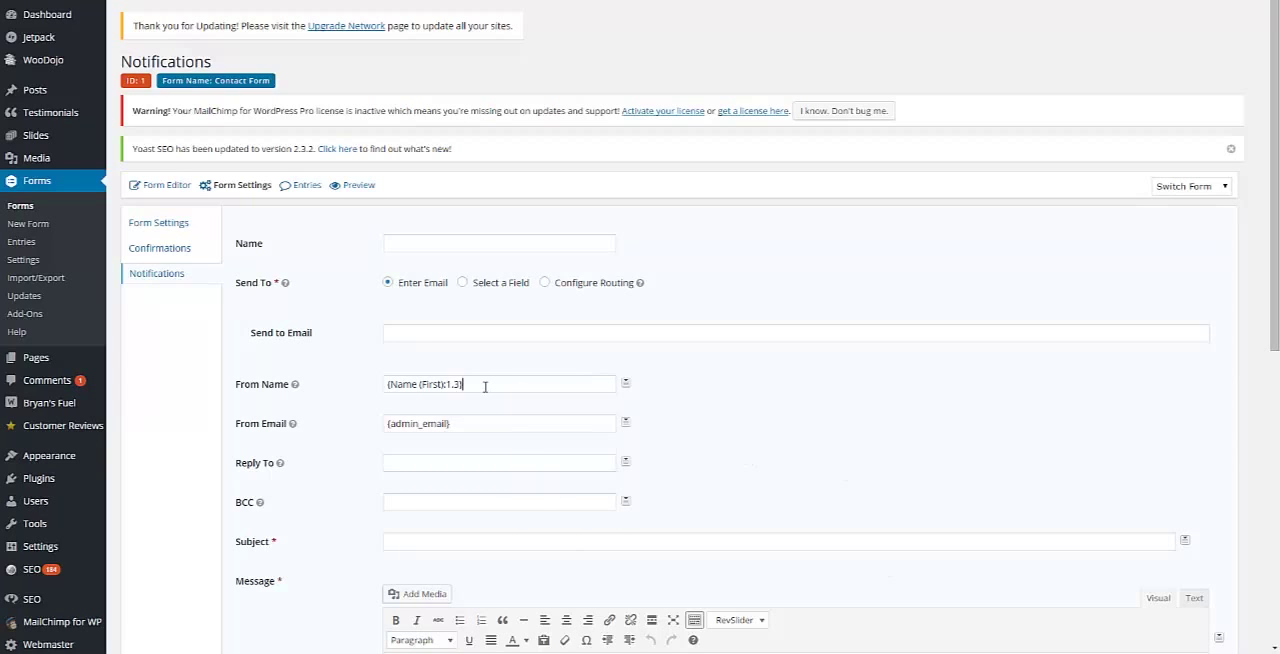
# Step: Copy the {Name (First):1.3} tag from From Name into the new notification's Name
pyautogui.moveTo(485, 386); pyautogui.dragTo(316, 406)
pyautogui.hotkey('ctrl', 'c')
pyautogui.click(449, 245)
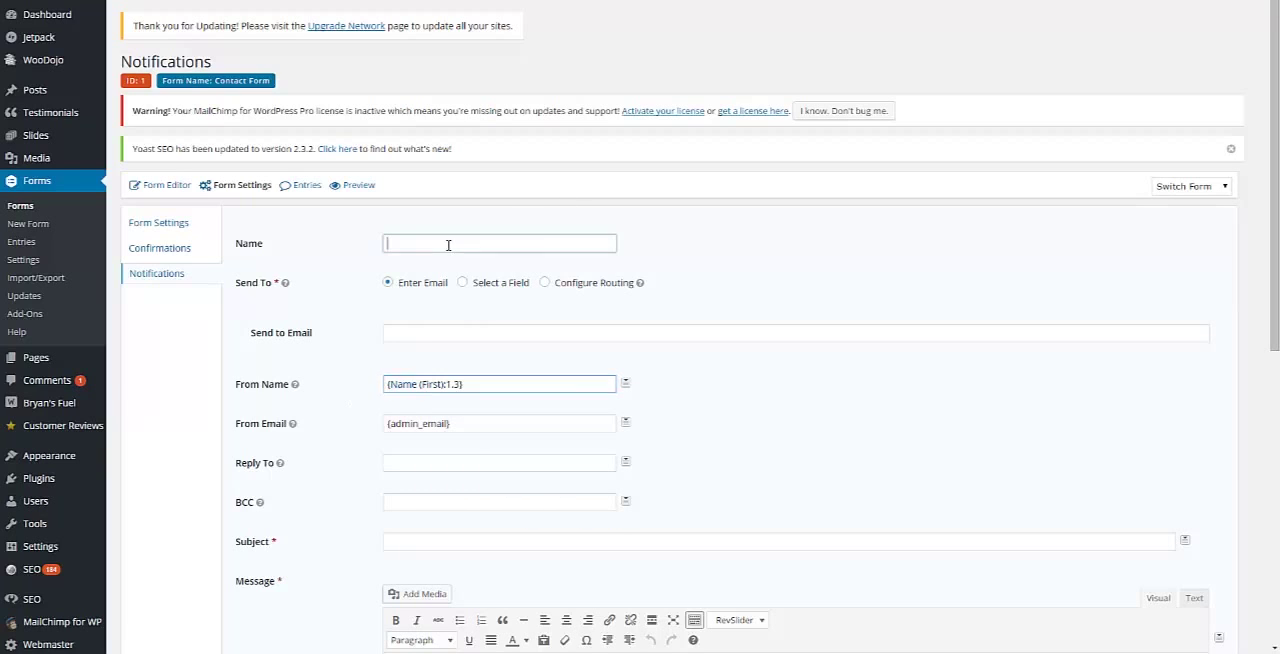
pyautogui.hotkey('ctrl', 'v')
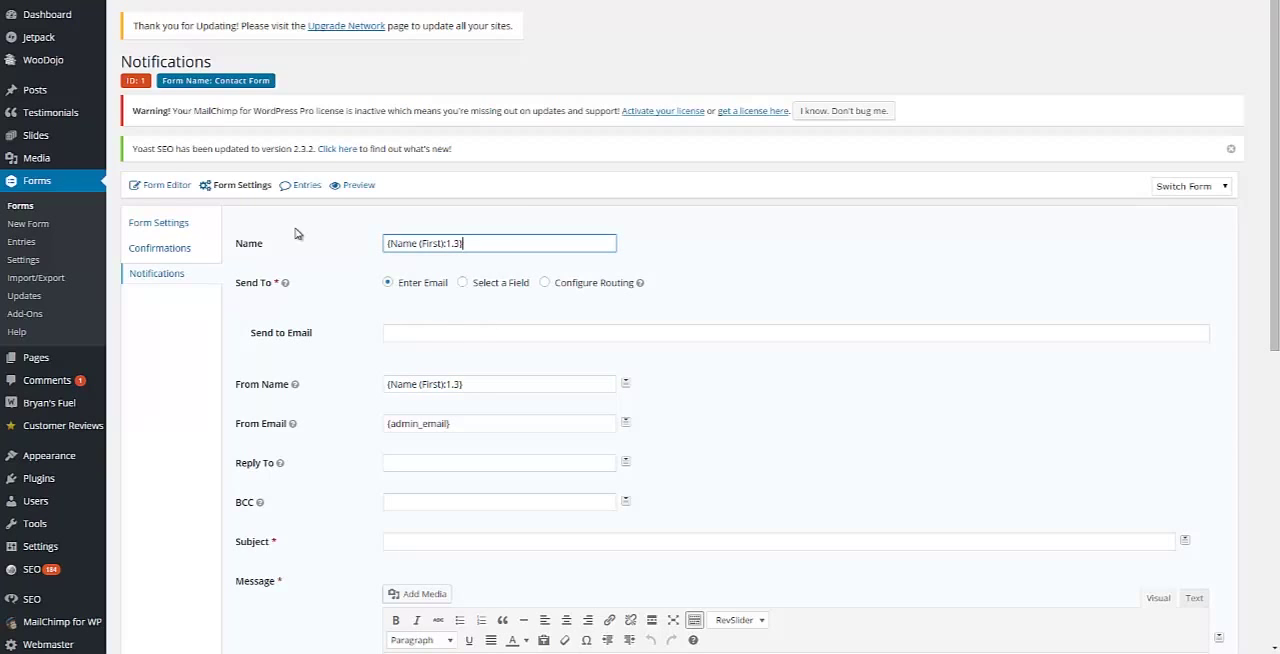
# Step: Send the new notification to a selected form field, choosing the Email field as recipient
pyautogui.click(466, 285)
pyautogui.click(448, 334)
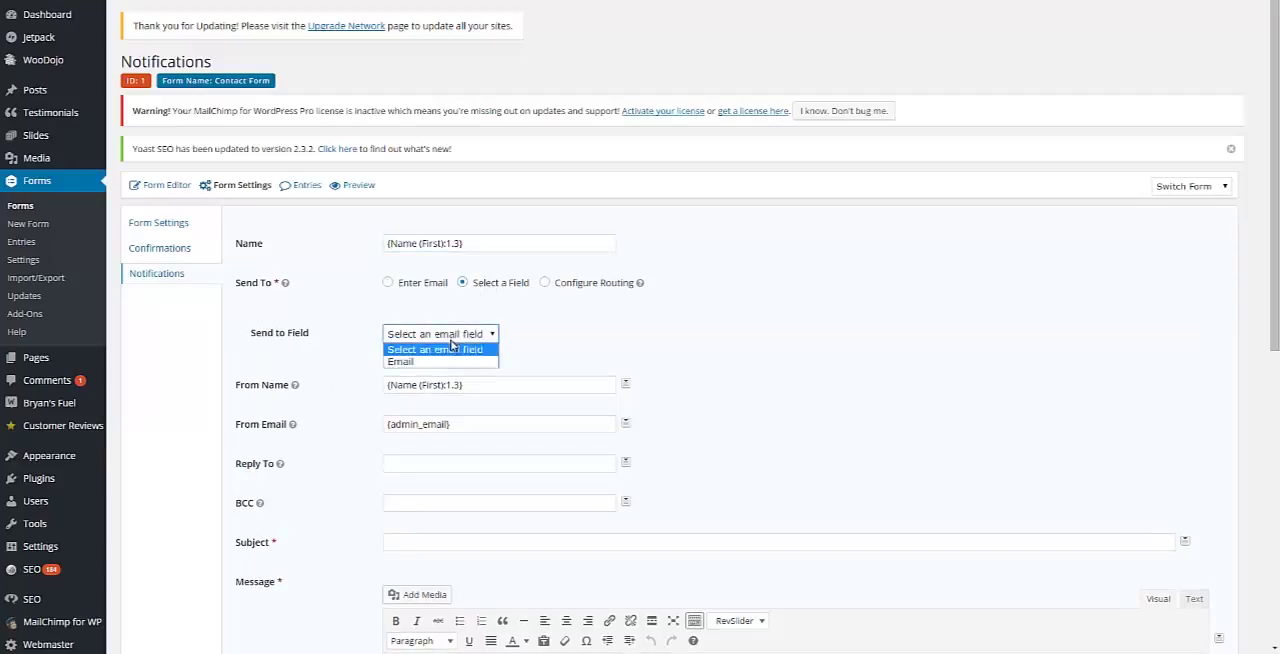
pyautogui.click(443, 362)
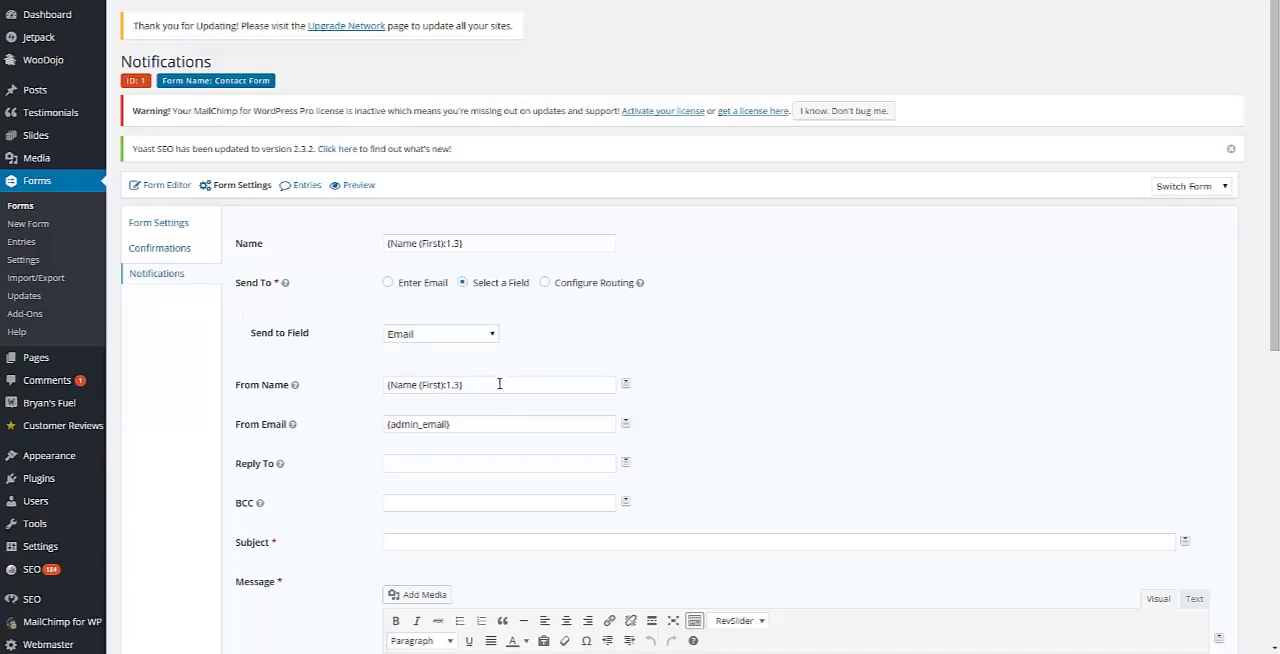
# Step: Replace the notification's From Name with "Bryan's Fuel"
pyautogui.moveTo(491, 389); pyautogui.dragTo(280, 397)
pyautogui.hotkey('ctrl', 'c')
pyautogui.write('Br')
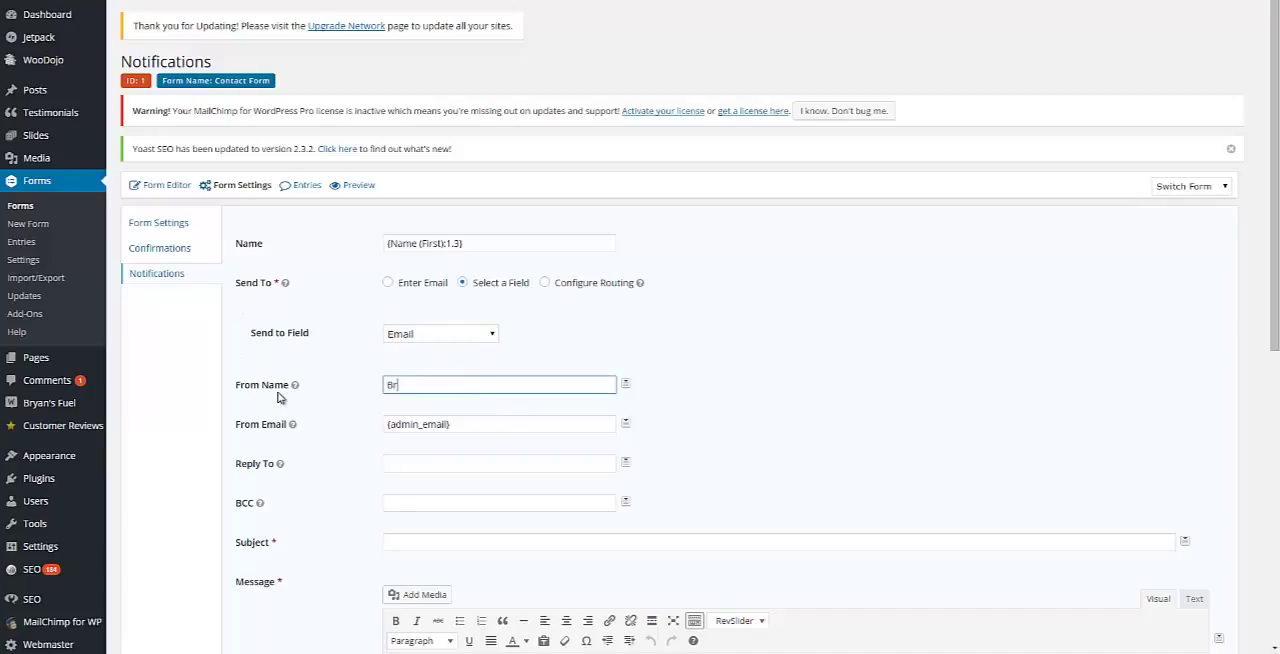
pyautogui.write("yan's UF")
pyautogui.write('Fu')
pyautogui.write('el')
# Step: Replace the {admin_email} tag in From Email with the company's info e-mail address
pyautogui.tripleClick(488, 427)
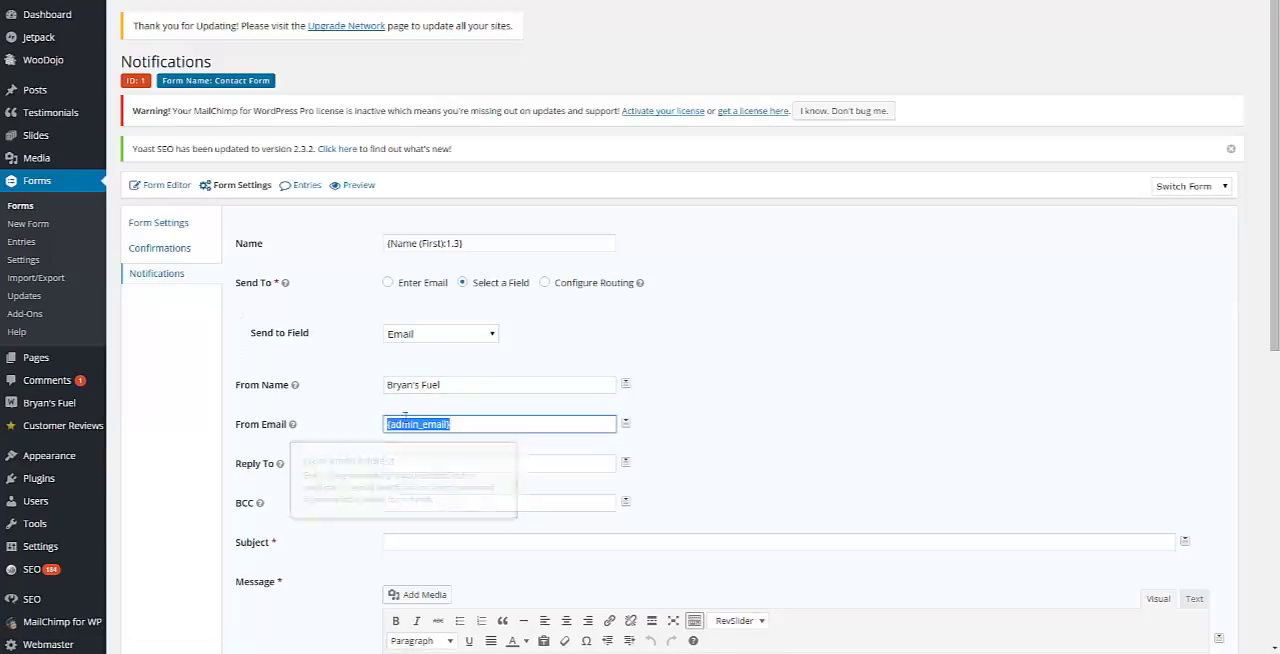
pyautogui.hotkey('ctrl', 'v')
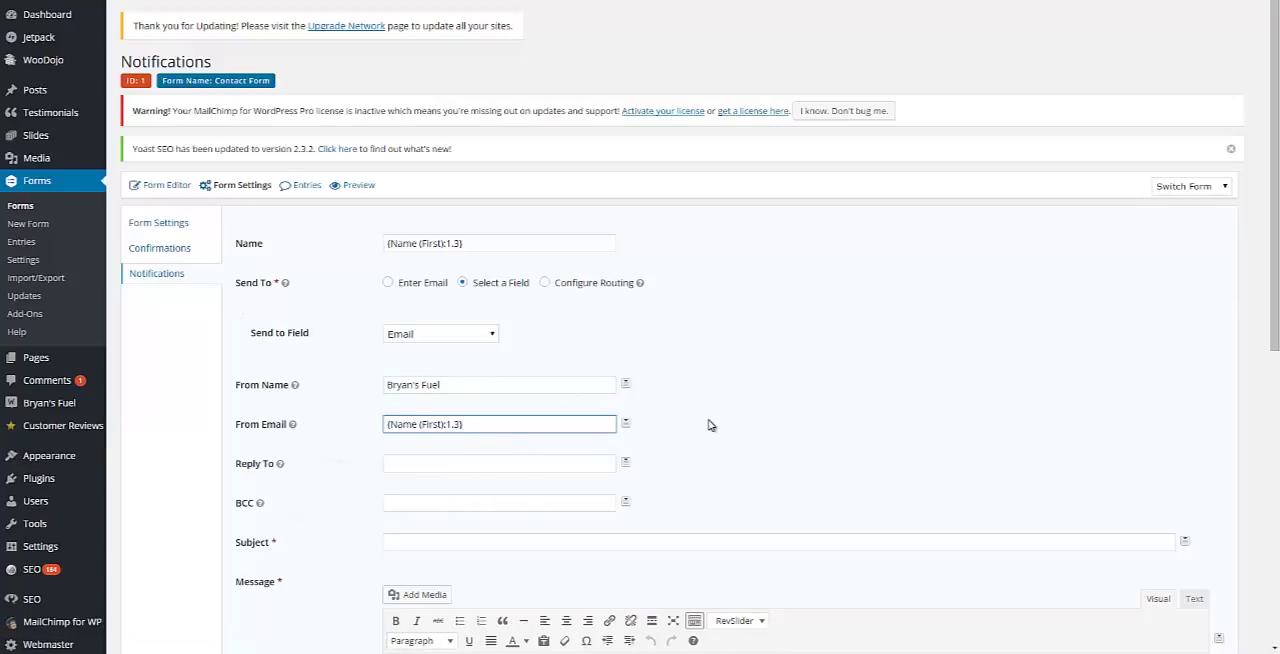
pyautogui.hotkey('shift', 'Left')
pyautogui.hotkey('shift', 'Left')
pyautogui.hotkey('shift', 'Left')
pyautogui.hotkey('shift', 'Left')
pyautogui.hotkey('shift', 'Left')
pyautogui.hotkey('shift', 'Left')
pyautogui.hotkey('shift', 'Left')
pyautogui.hotkey('shift', 'Left')
pyautogui.hotkey('shift', 'Left')
pyautogui.hotkey('shift', 'Left')
pyautogui.hotkey('shift', 'Left')
pyautogui.hotkey('shift', 'Left')
pyautogui.hotkey('shift', 'Left')
pyautogui.hotkey('shift', 'Left')
pyautogui.hotkey('shift', 'Left')
pyautogui.hotkey('shift', 'Left')
pyautogui.hotkey('shift', 'Left')
pyautogui.hotkey('shift', 'Left')
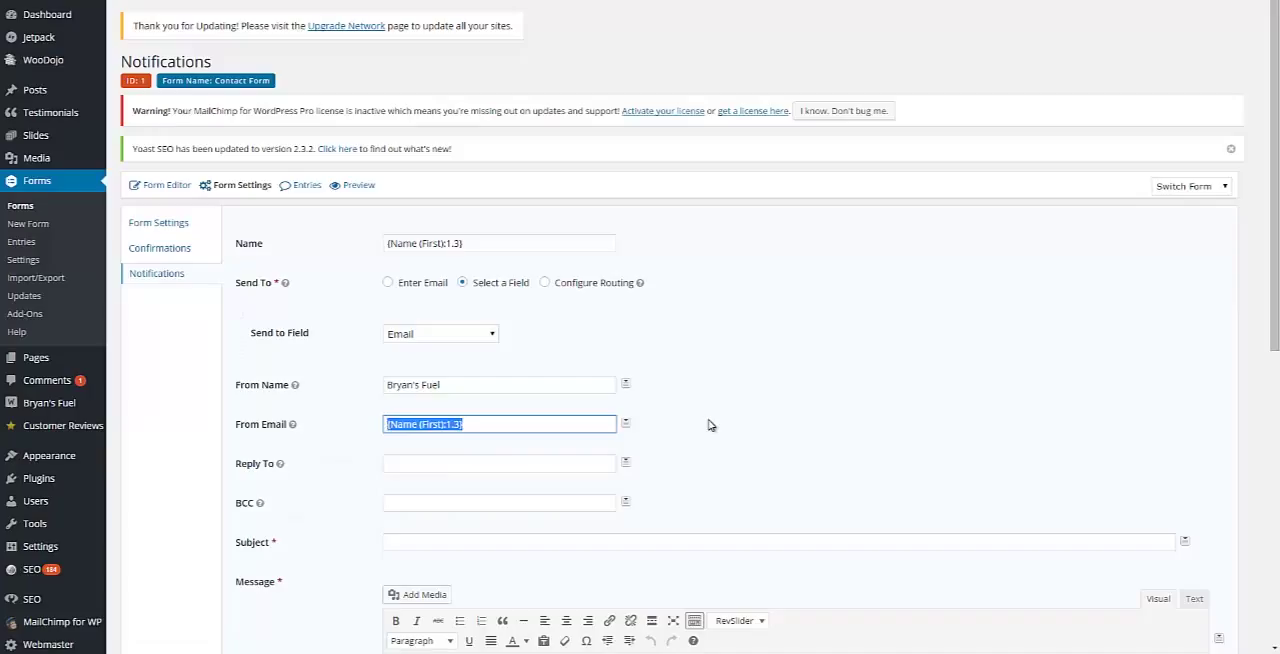
pyautogui.write('br')
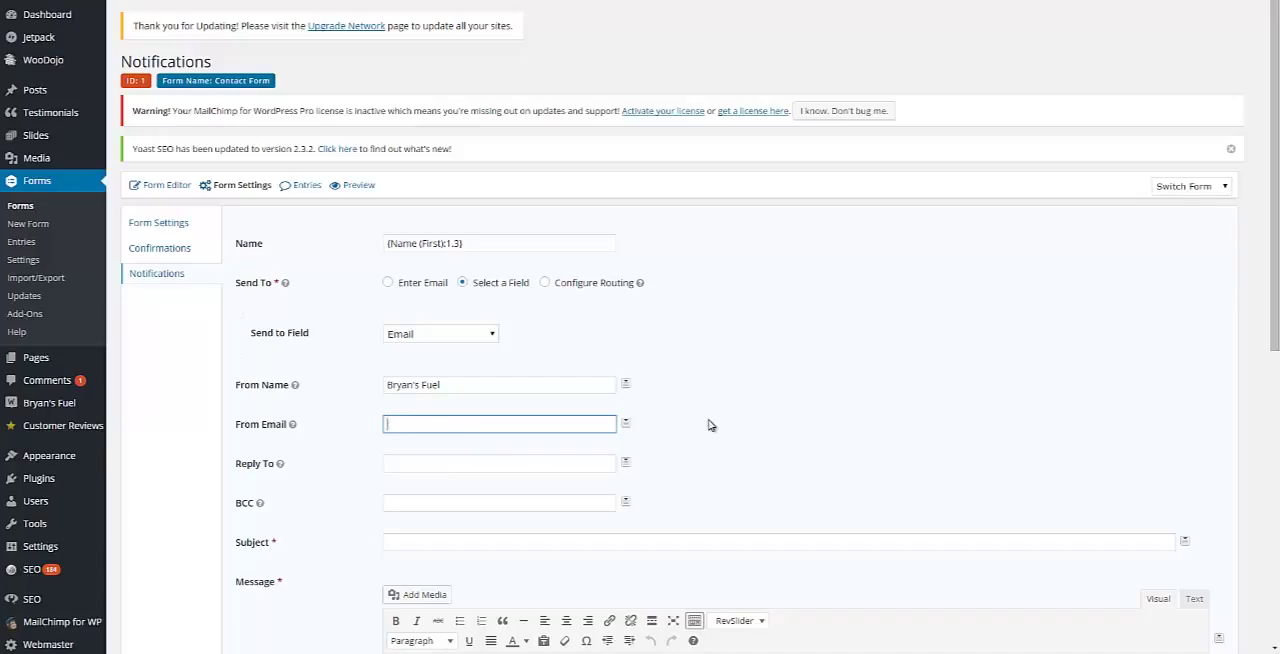
# Step: Copy the From Email address into the notification's Reply To field
pyautogui.hotkey('ctrl', 'a')
pyautogui.hotkey('ctrl', 'c')
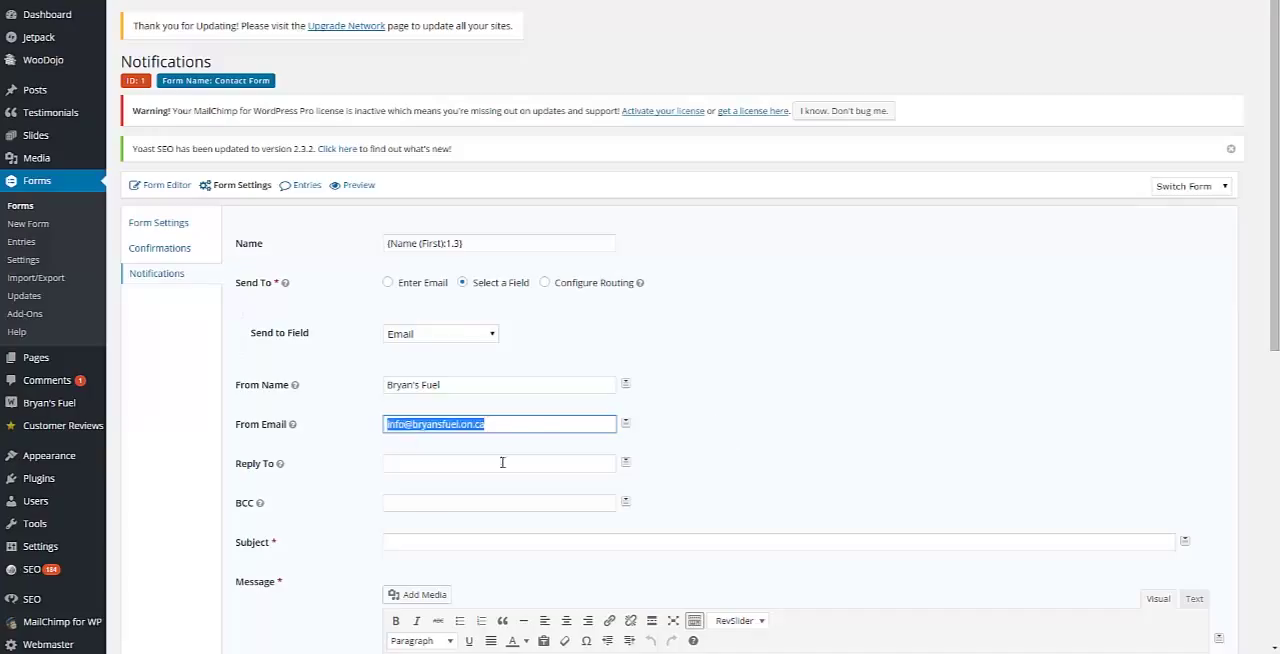
pyautogui.click(503, 463)
pyautogui.hotkey('ctrl', 'v')
# Step: Set the notification's subject to "Thank you for contacting us!"
pyautogui.press('Tab')
pyautogui.press('Tab')
pyautogui.write('Thank you for contacting us!')
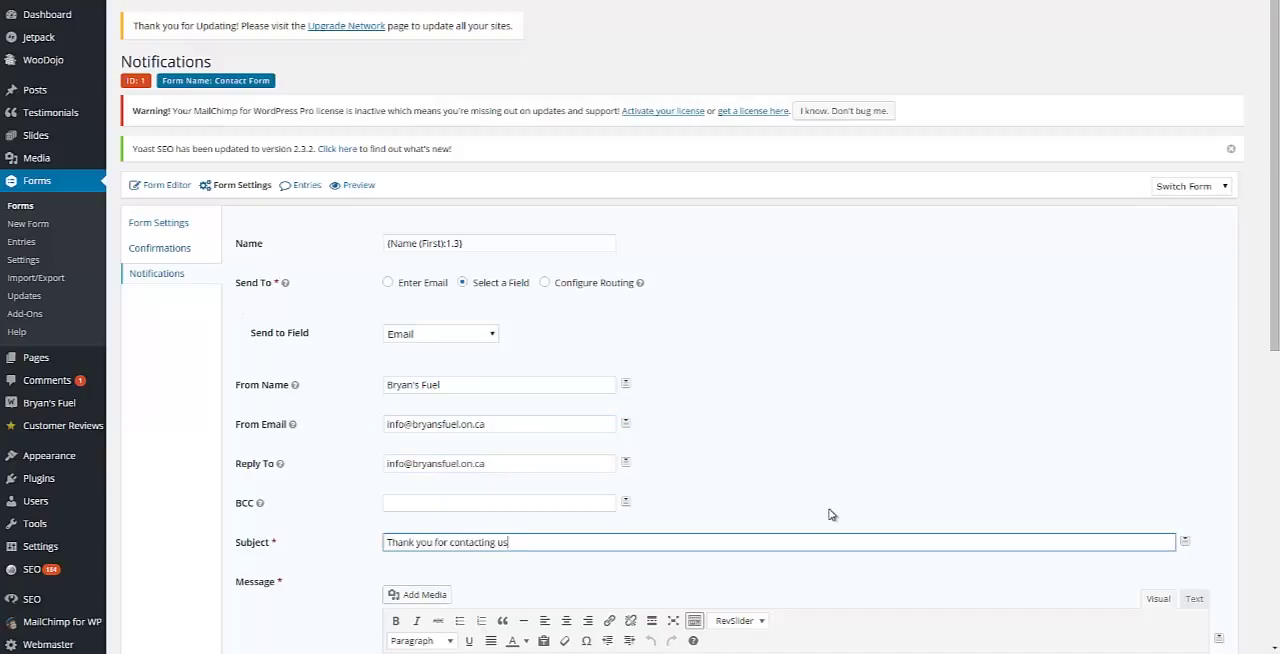
# Step: Write the message "We will get back to you shortly." followed by a paragraph "Here is the information you submitted at {date_mdy}"
pyautogui.scroll(-3, 600, 420)
pyautogui.click(480, 331)
pyautogui.write('We will get back to you shortly.')
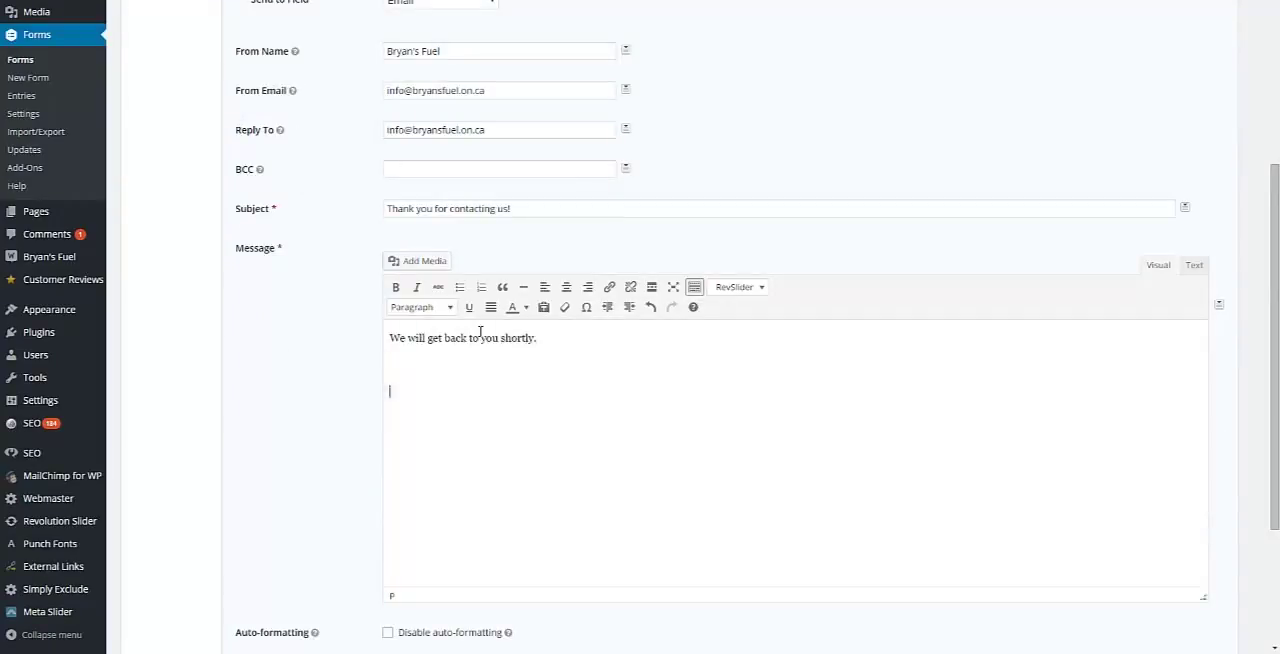
pyautogui.press('BackSpace')
pyautogui.write('Here is the information you submitted at')
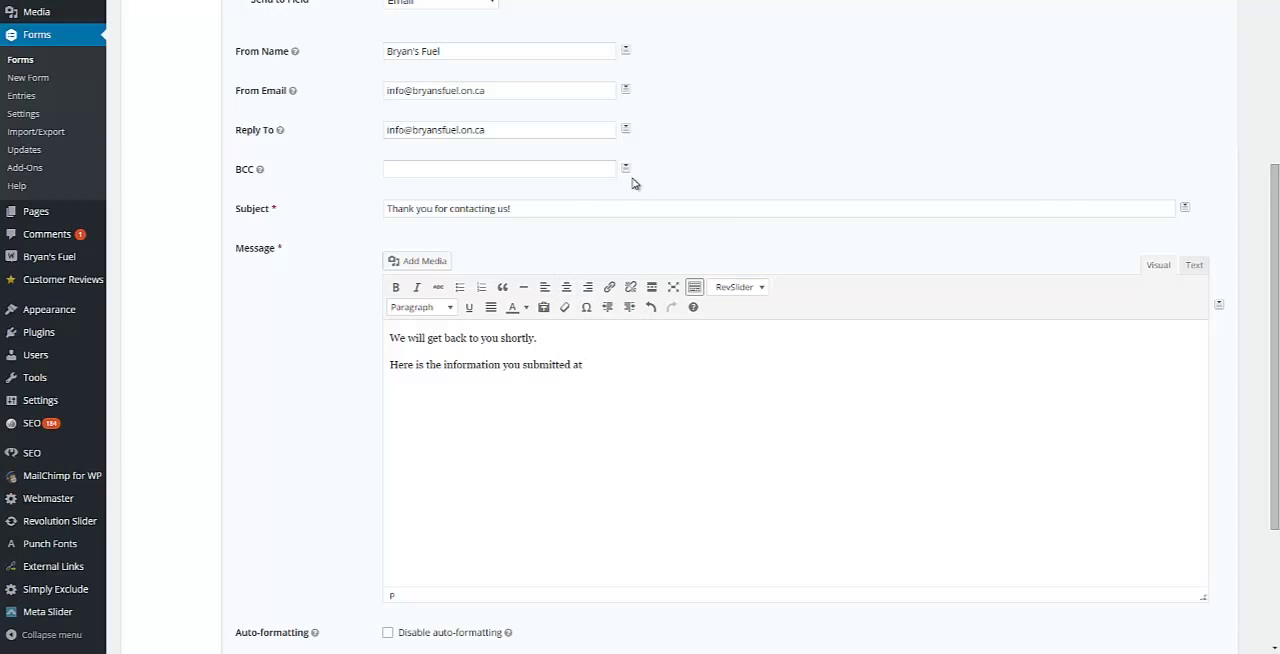
pyautogui.hotkey('ctrl', 'v')
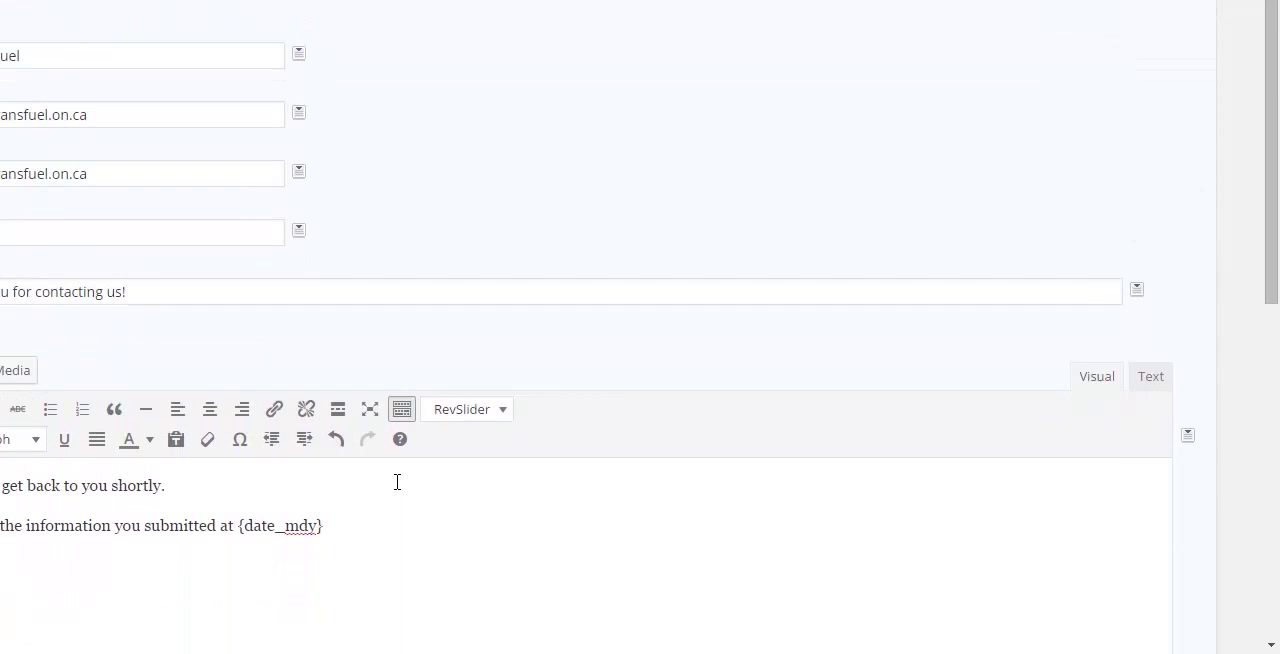
# Step: Add the {all_fields} merge tag as a new paragraph in the message and save the notification
pyautogui.press('Return')
pyautogui.hotkey('ctrl', 'v')
pyautogui.scroll(-6, 405, 560)
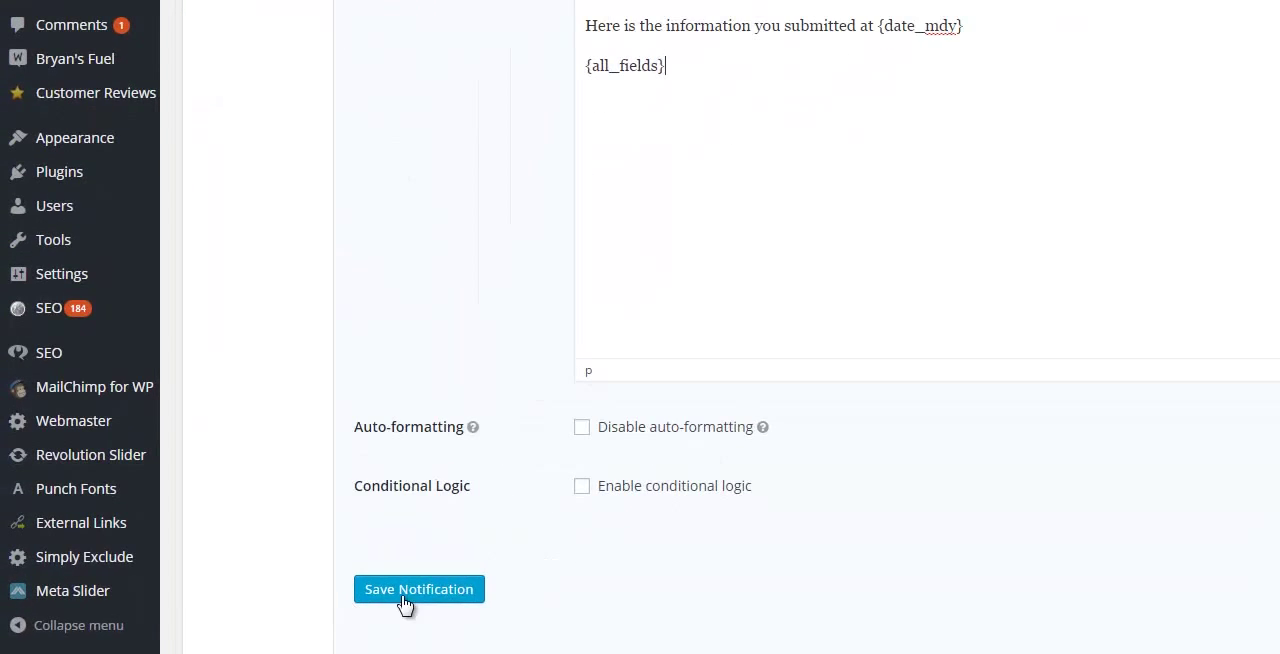
pyautogui.click(405, 597)
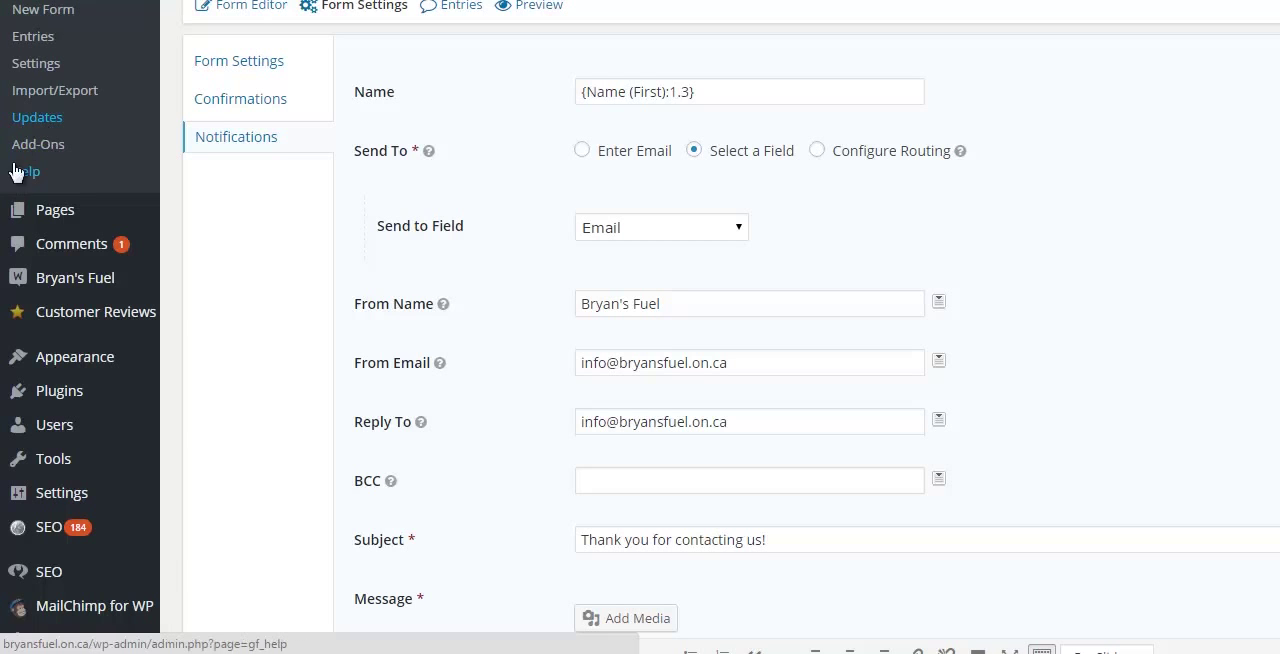
# Step: Enter the support license key in the Gravity Forms general settings and save the settings
pyautogui.click(48, 63)
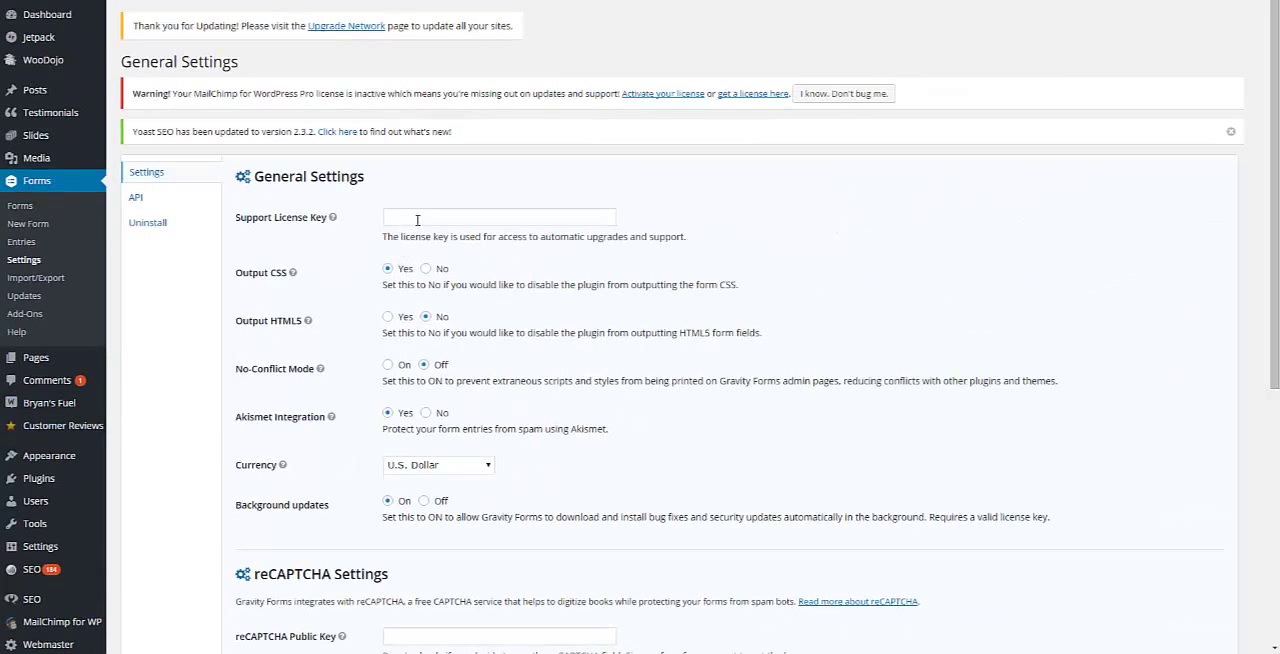
pyautogui.scroll(-5, 417, 220)
pyautogui.click(282, 329)
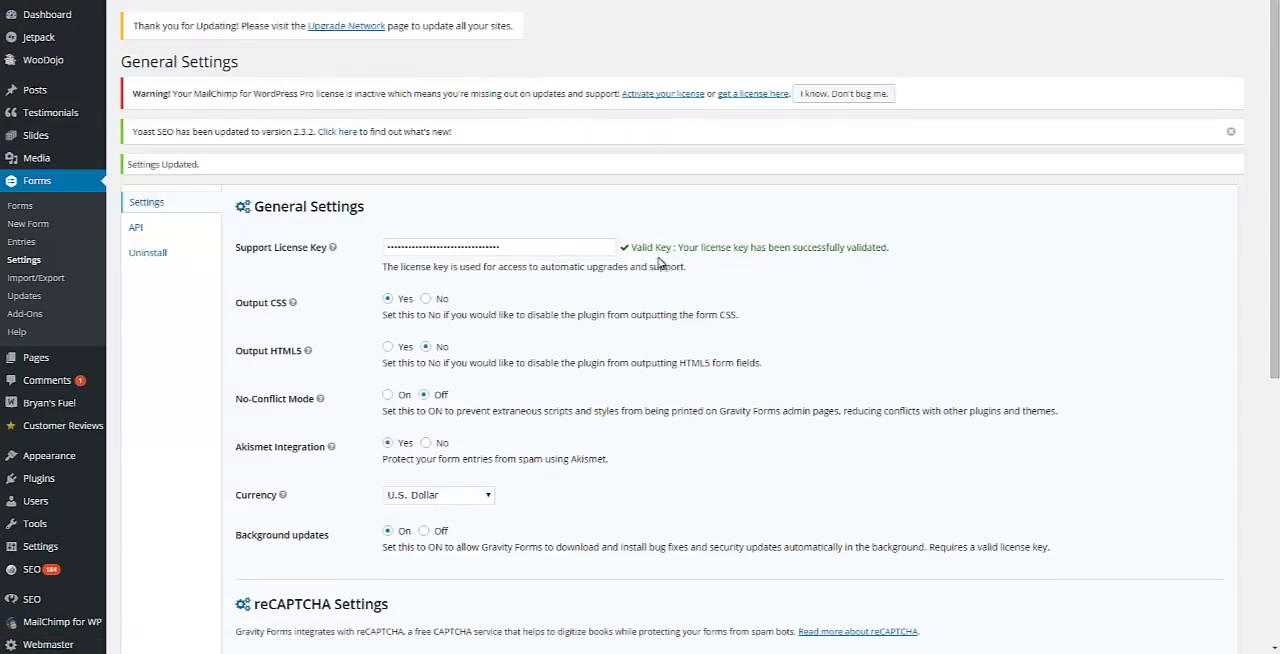
pyautogui.moveTo(659, 262); pyautogui.dragTo(650, 254)
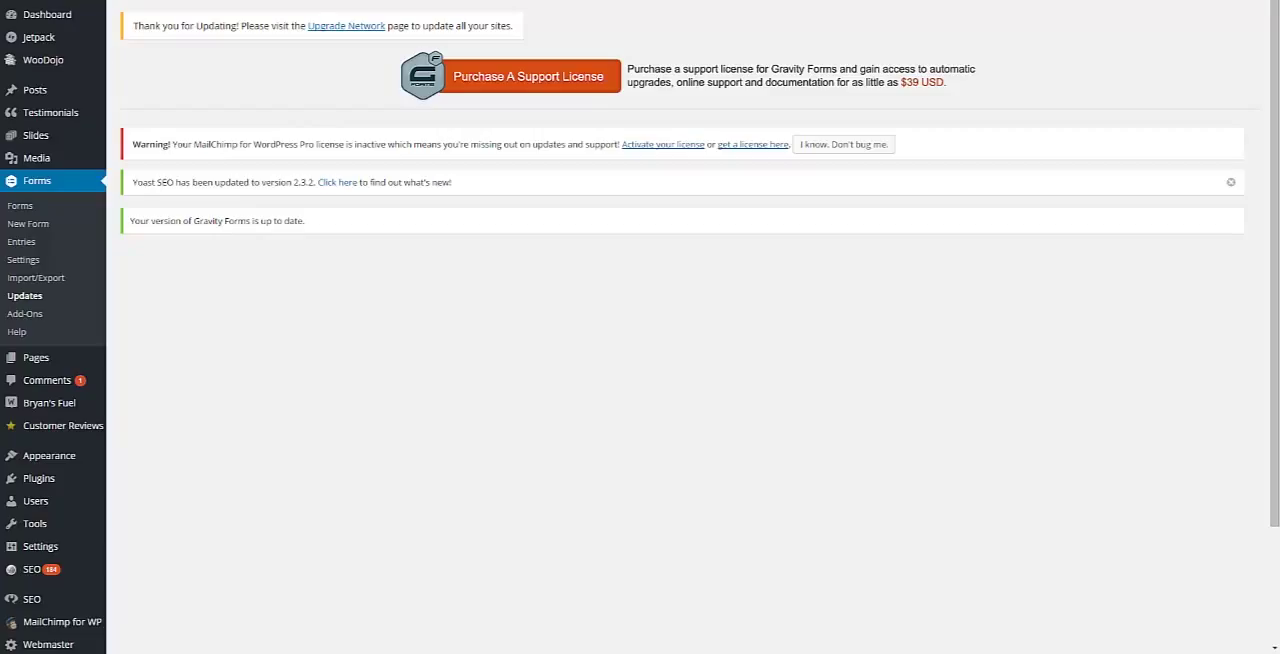
# Step: Find the MailChimp Add-On among the Gravity Forms add-ons, install it and activate it for the network
pyautogui.click(34, 323)
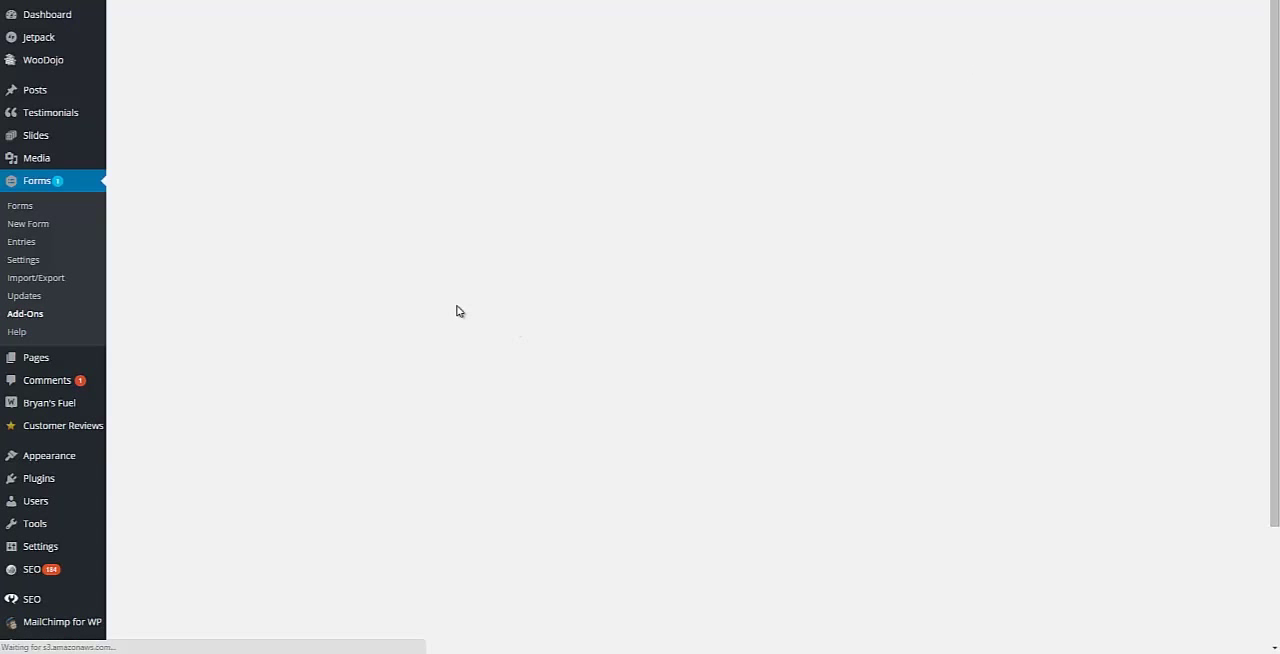
pyautogui.write('mailchimp')
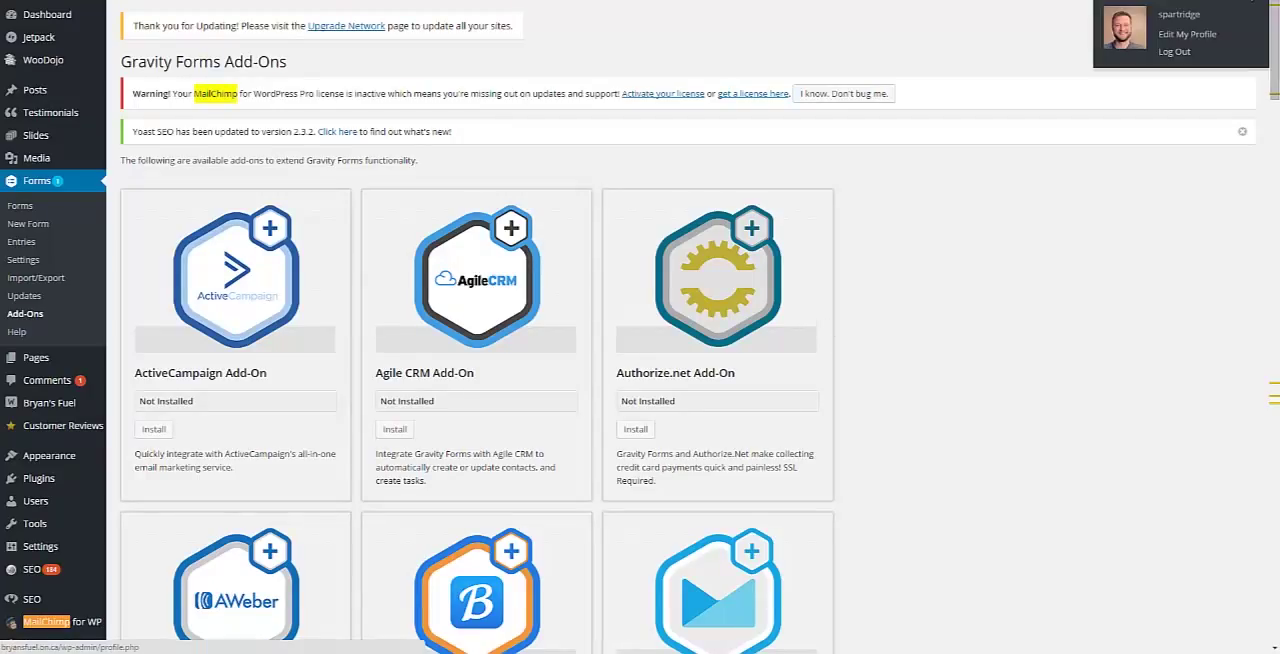
pyautogui.click(1251, 1)
pyautogui.click(1251, 1)
pyautogui.click(1251, 1)
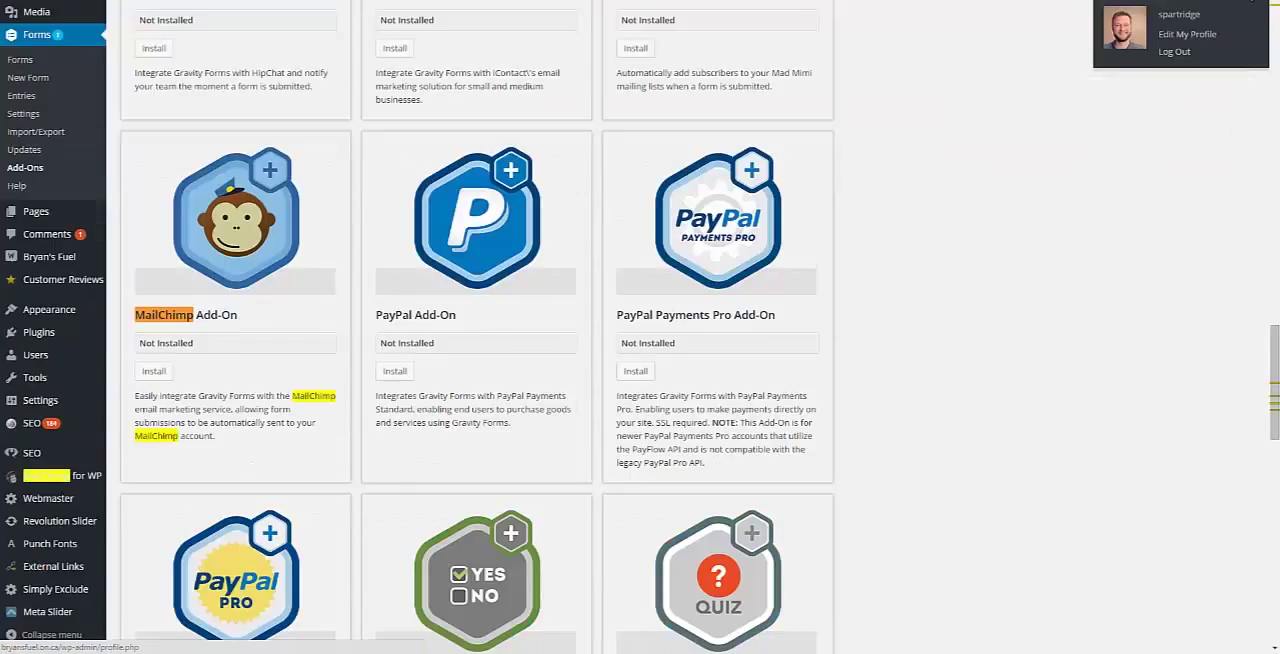
pyautogui.click(155, 370)
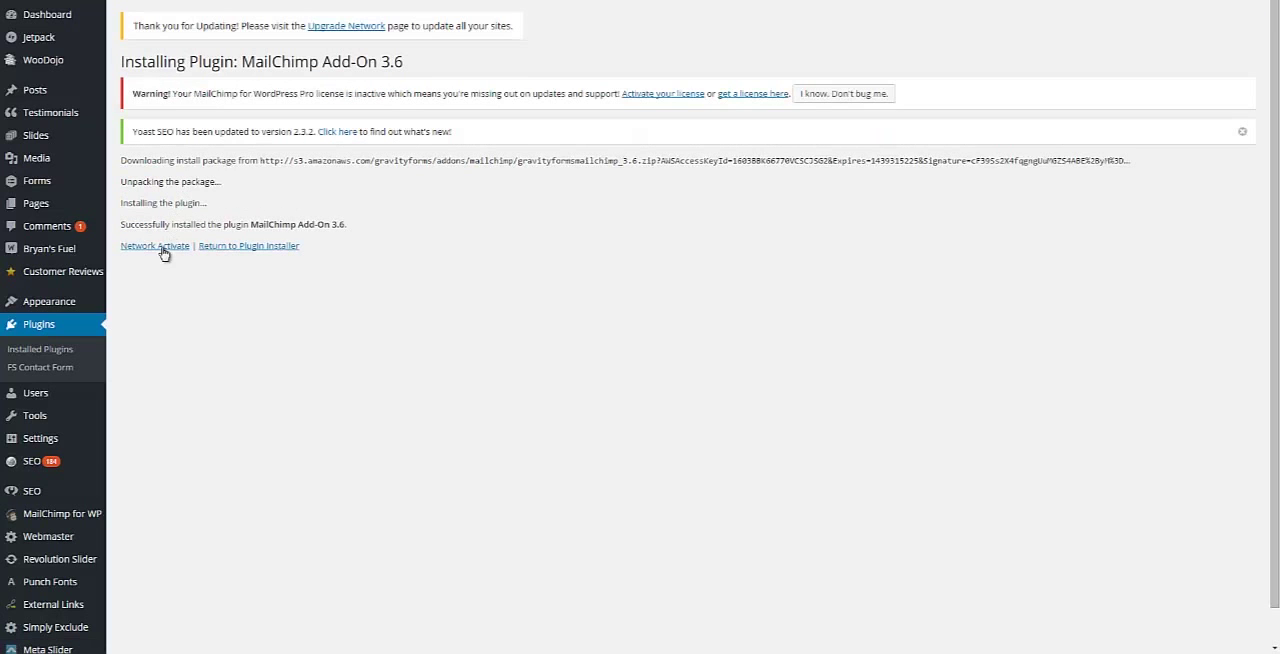
pyautogui.click(160, 246)
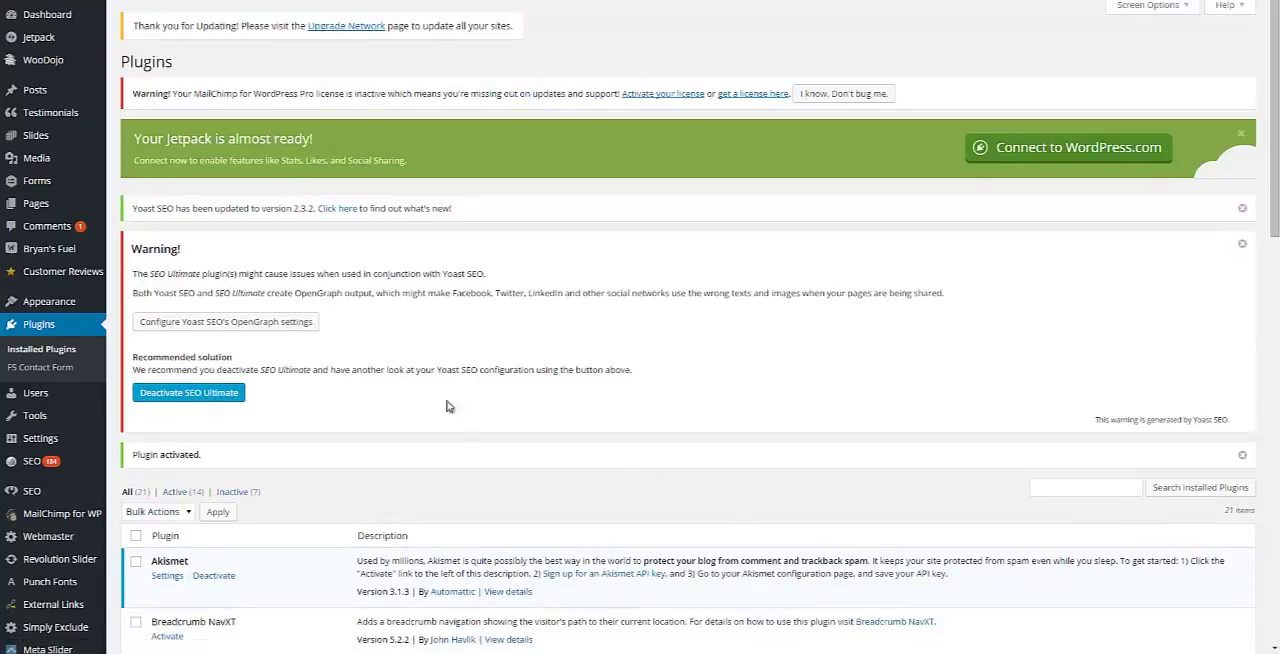
# Step: Open the MailChimp page under Forms and dismiss the message about the add-on's changes
pyautogui.moveTo(74, 432)
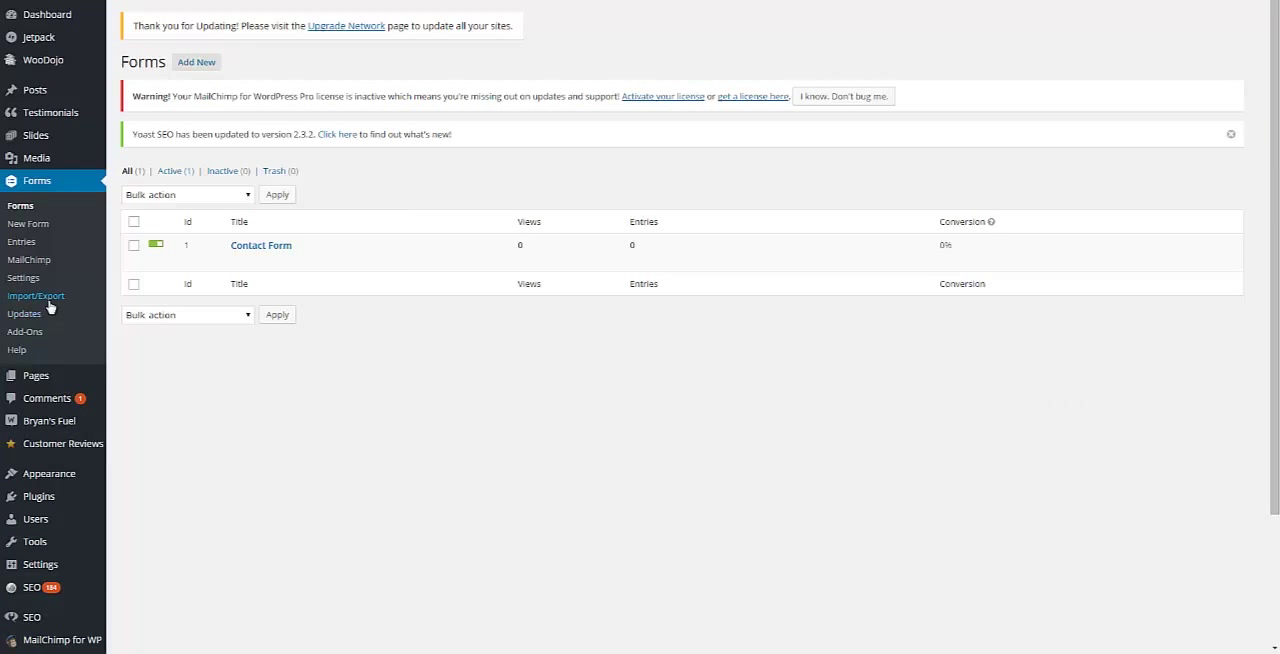
pyautogui.click(38, 333)
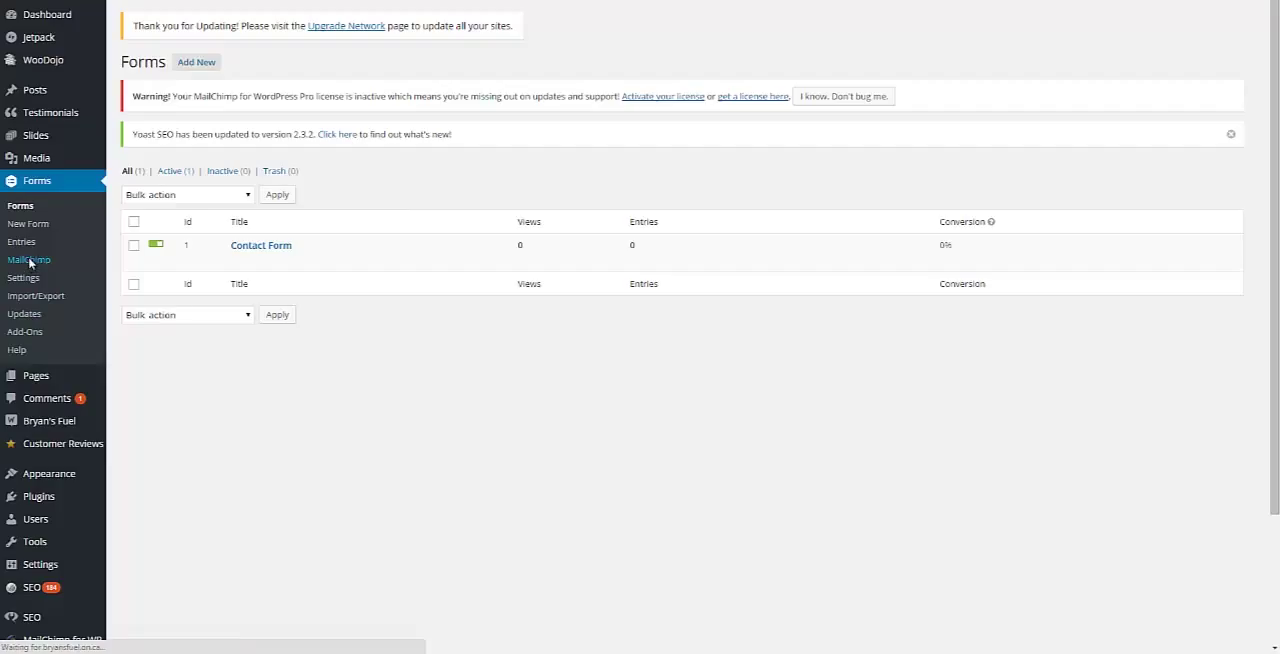
pyautogui.click(30, 261)
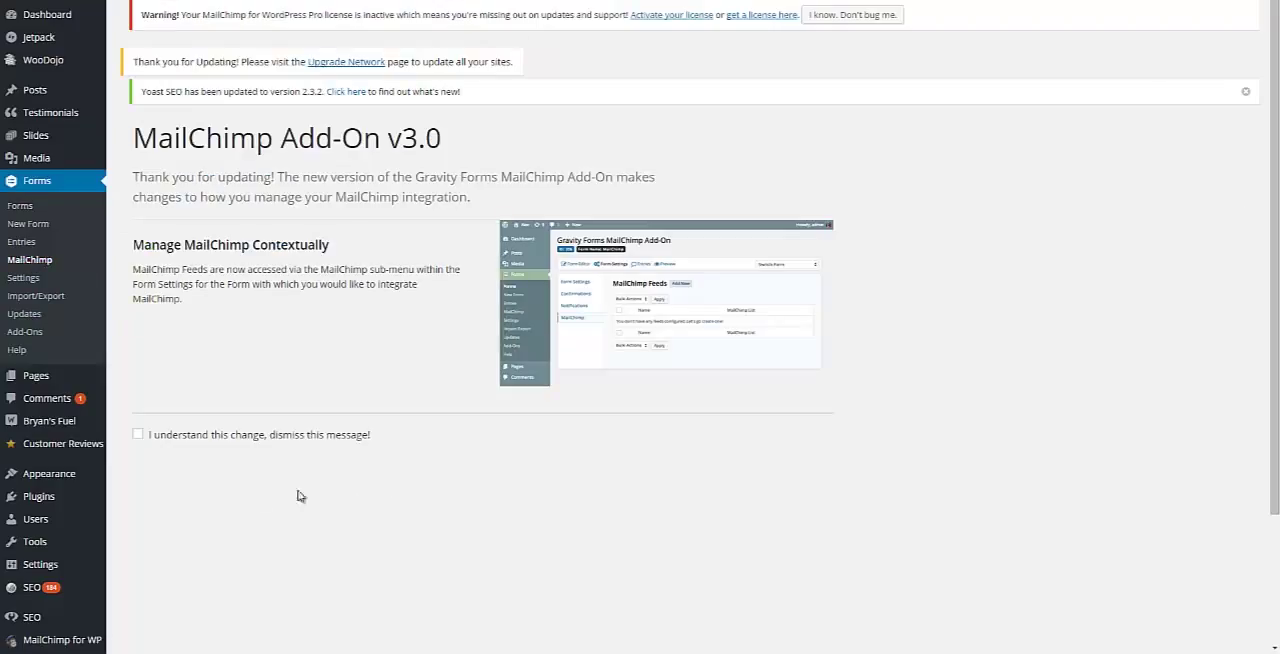
pyautogui.click(138, 437)
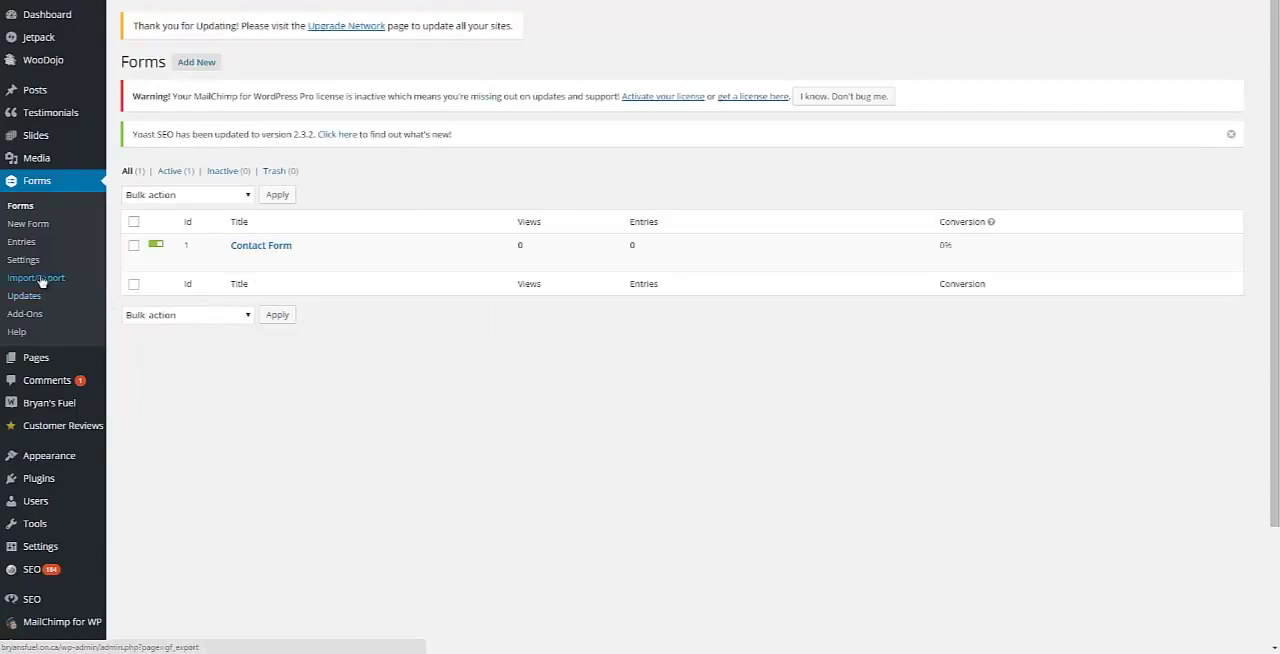
# Step: Open the Contact Form's MailChimp settings and start creating a MailChimp feed
pyautogui.click(253, 250)
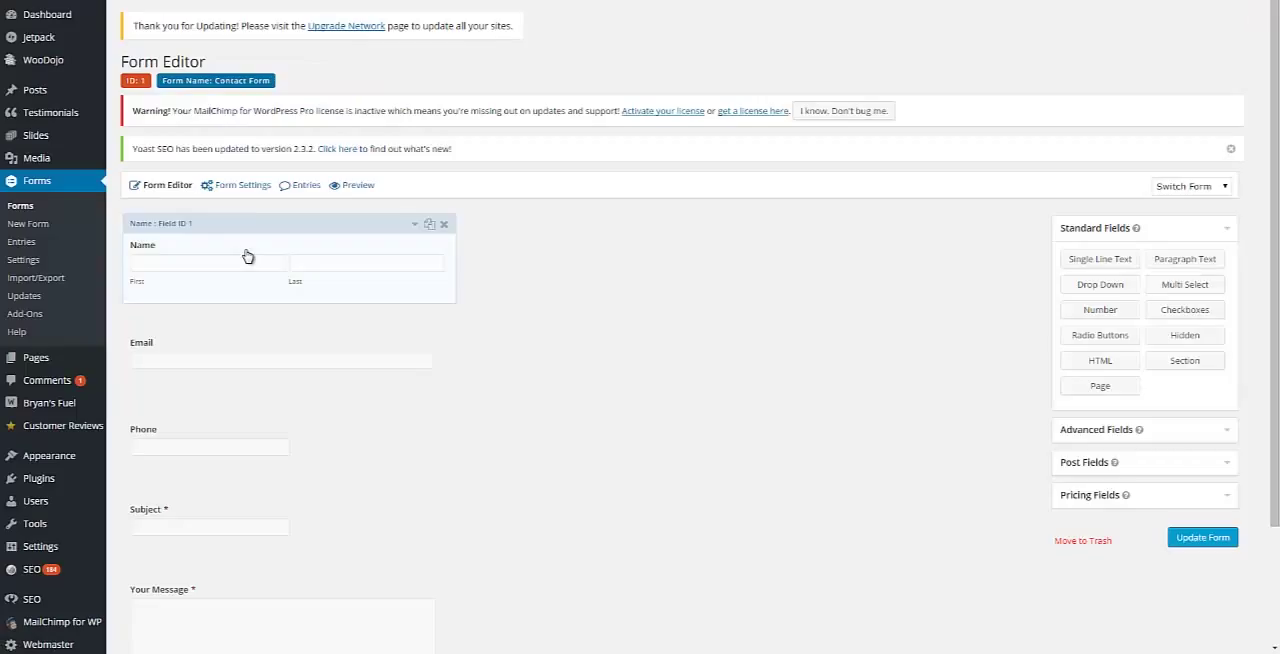
pyautogui.moveTo(240, 186)
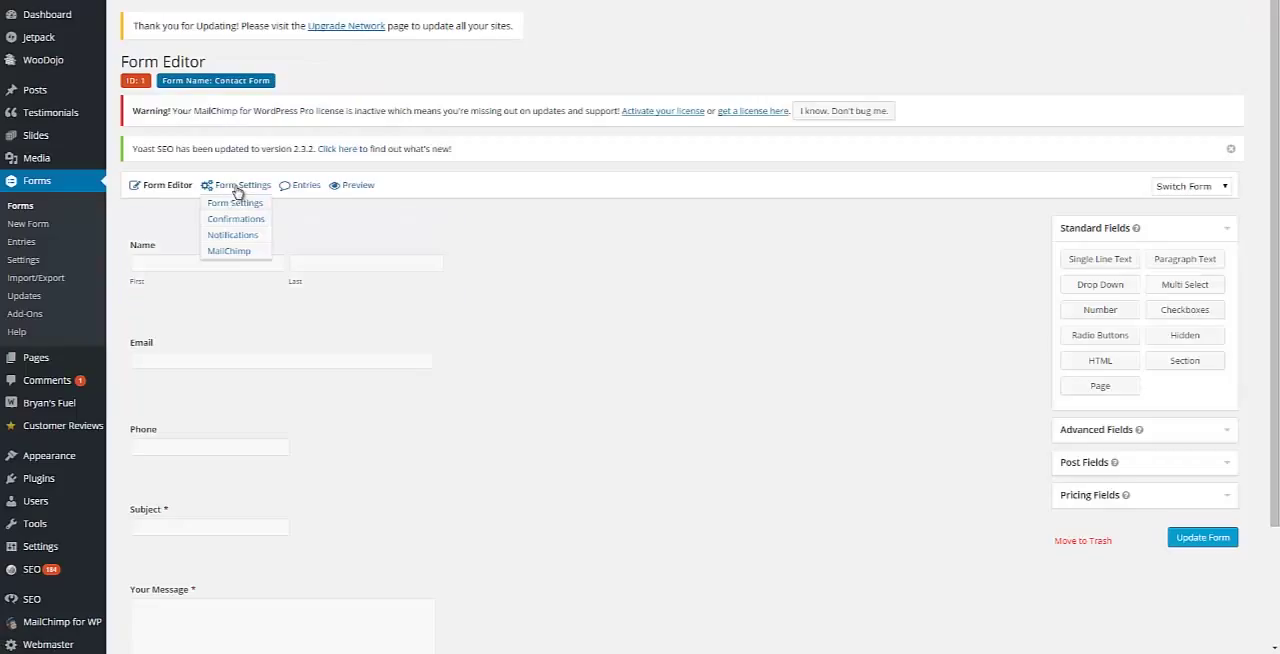
pyautogui.click(230, 251)
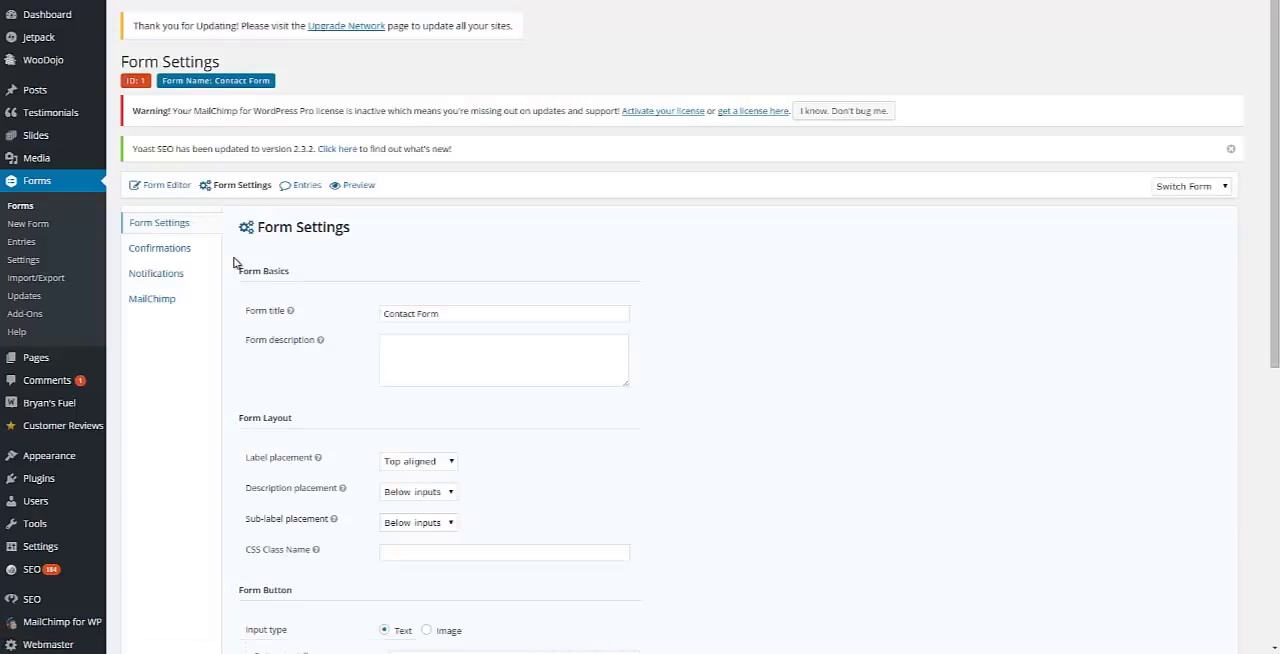
pyautogui.moveTo(240, 186)
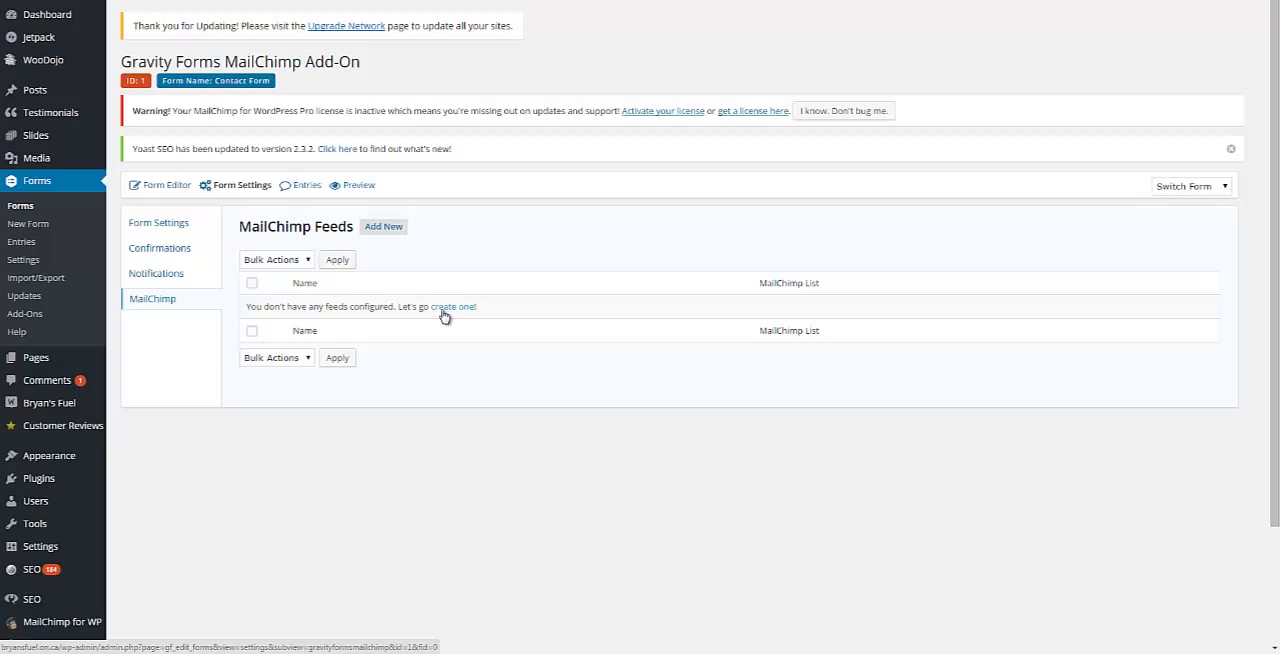
pyautogui.click(444, 308)
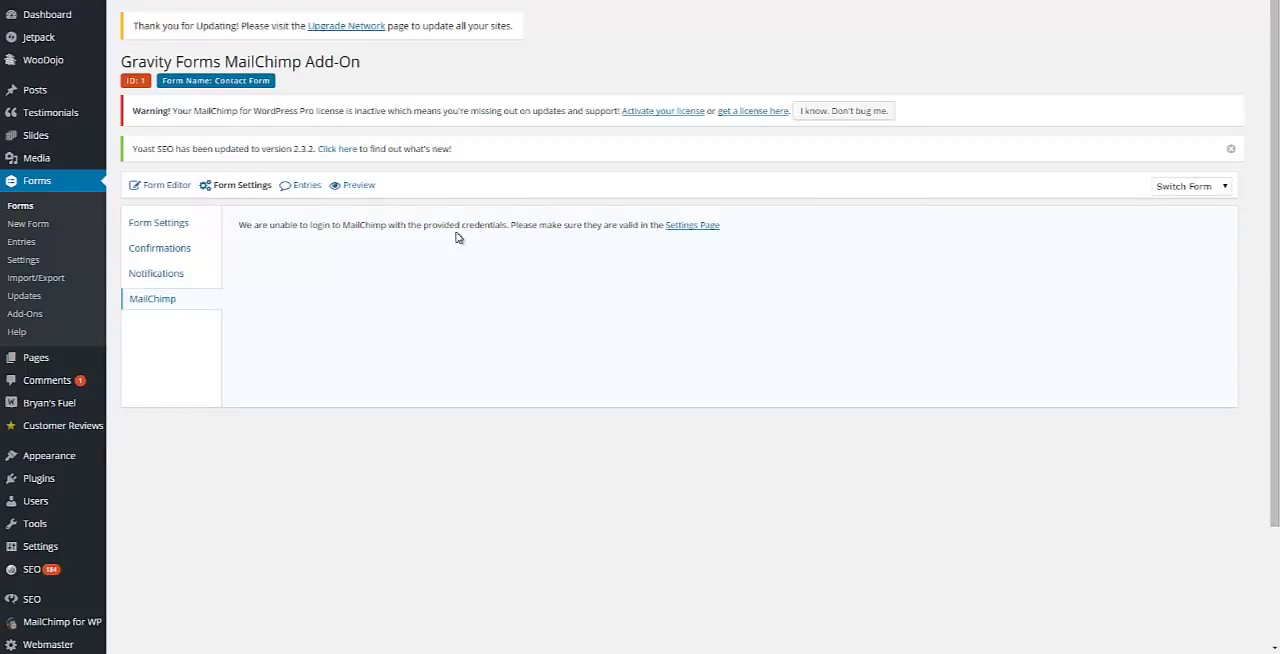
# Step: Open the add-on's MailChimp API Key setting, and go to mailchimp.com's login page in the browser
pyautogui.click(692, 226)
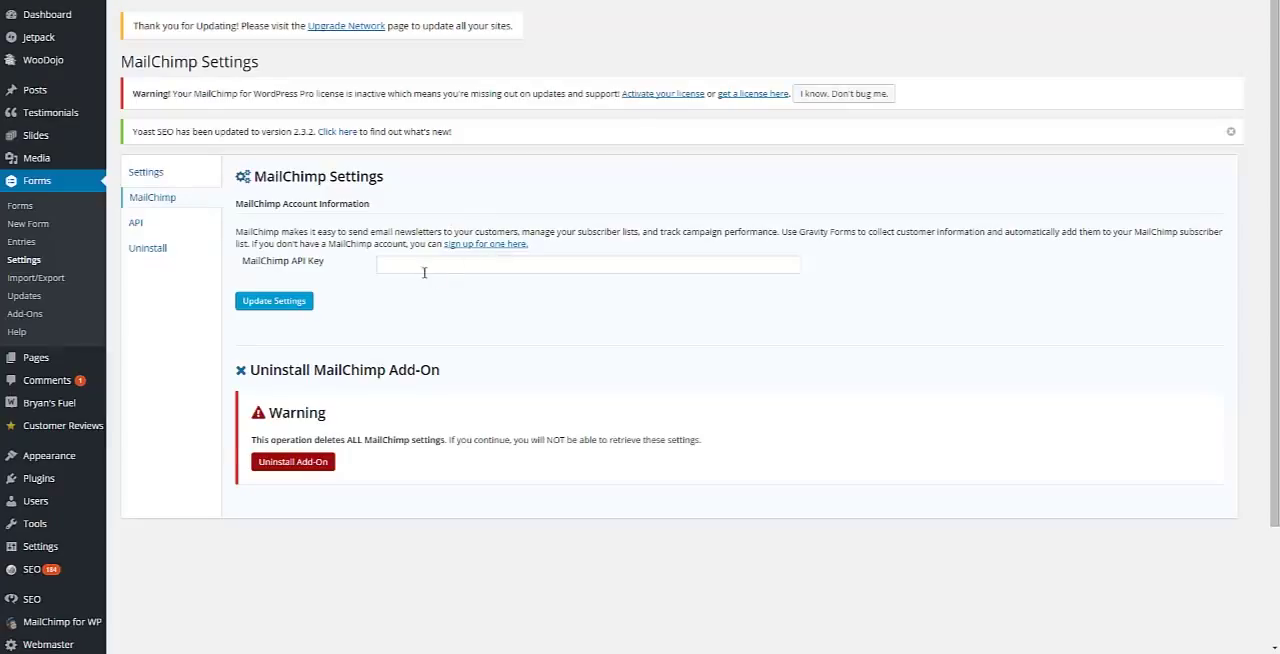
pyautogui.click(424, 268)
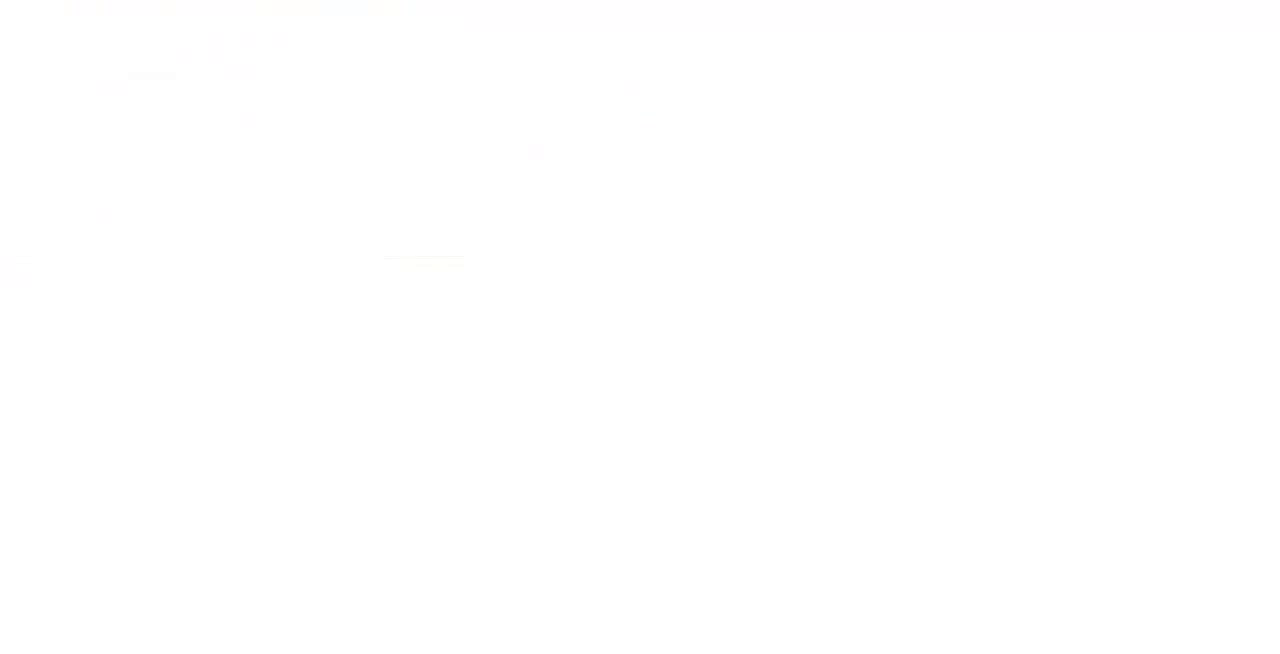
pyautogui.write('mailchi')
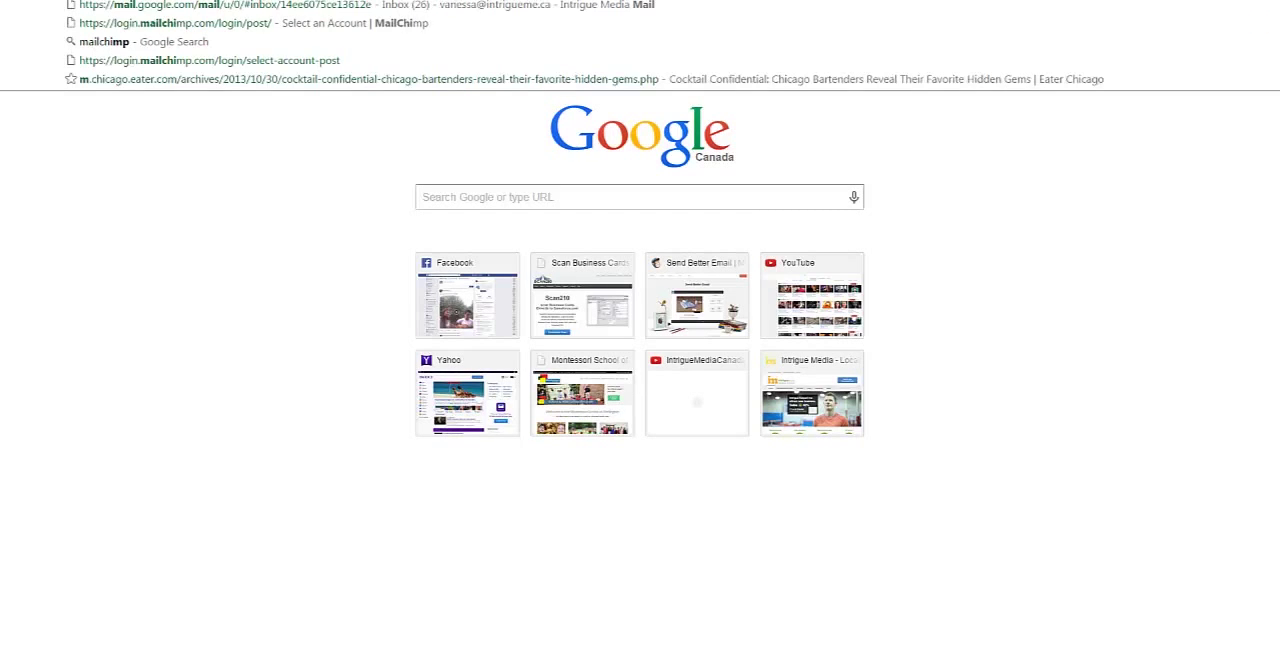
pyautogui.write('mp.com')
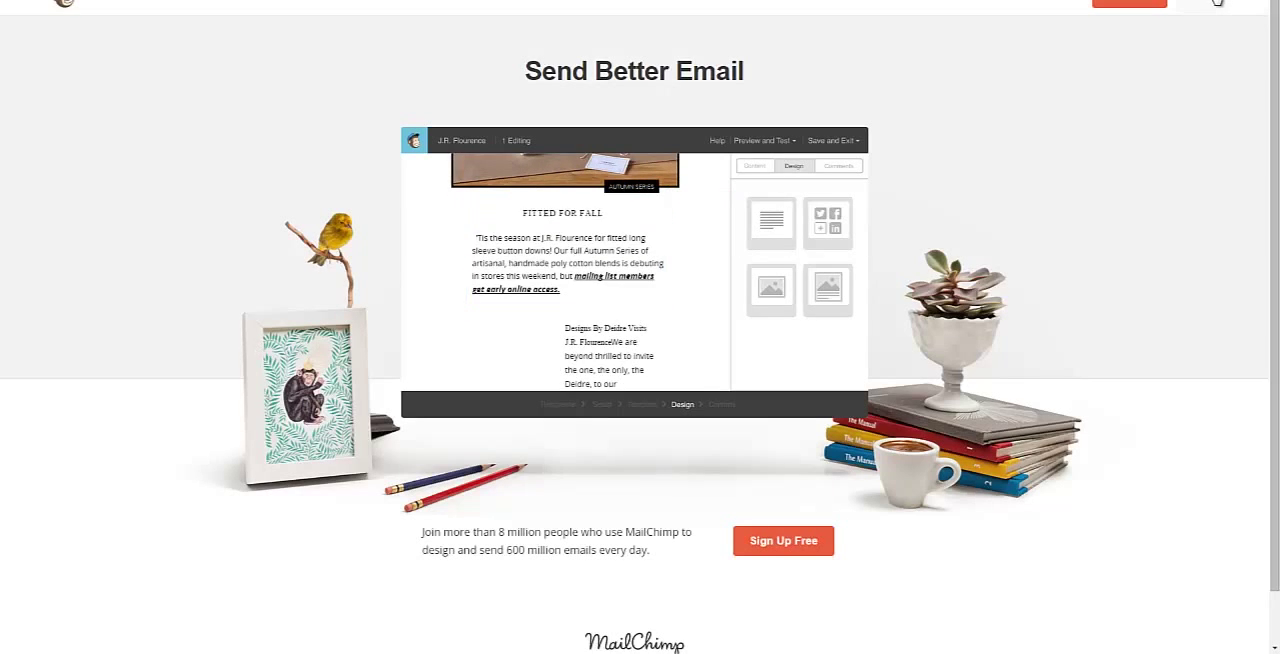
pyautogui.click(1218, 2)
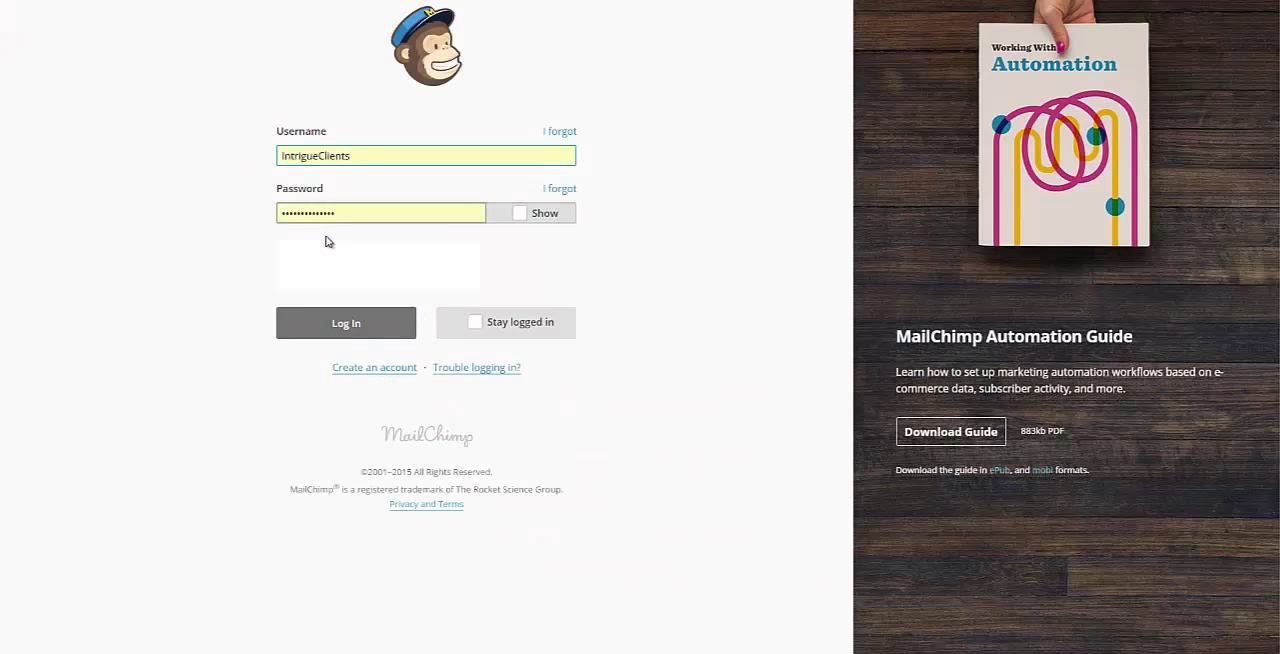
# Step: Log in to MailChimp, pass the reCAPTCHA check, and find and select the Bryan's Fuel account
pyautogui.click(322, 327)
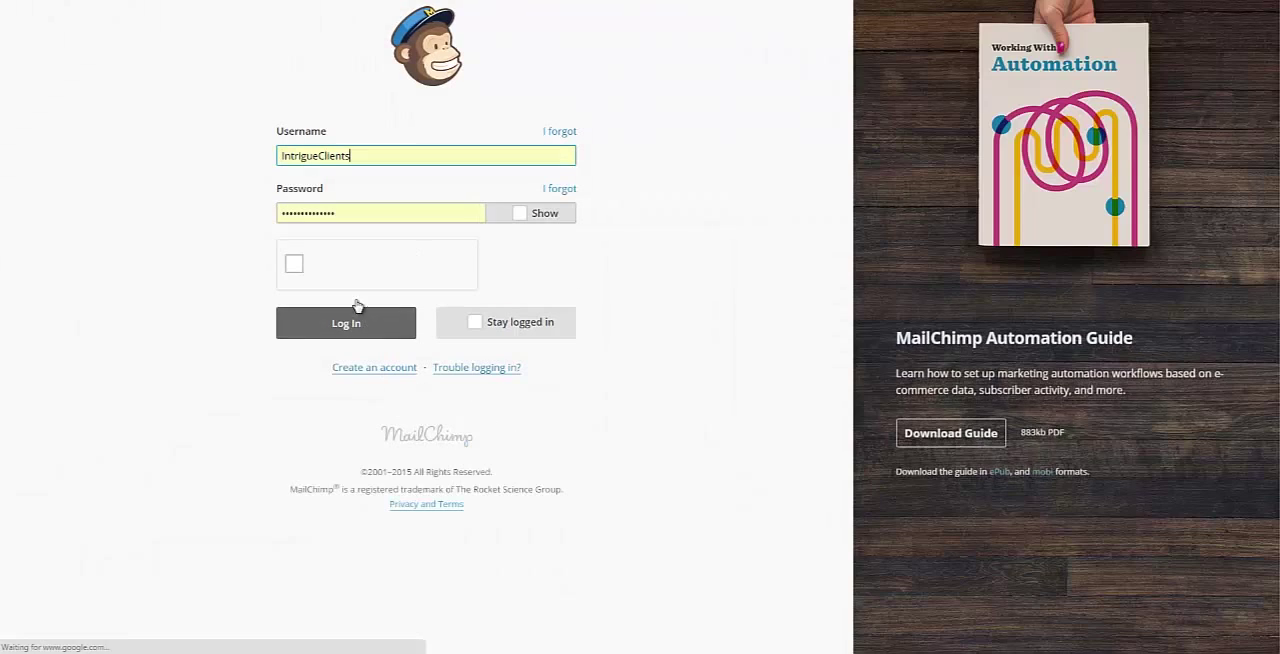
pyautogui.click(298, 268)
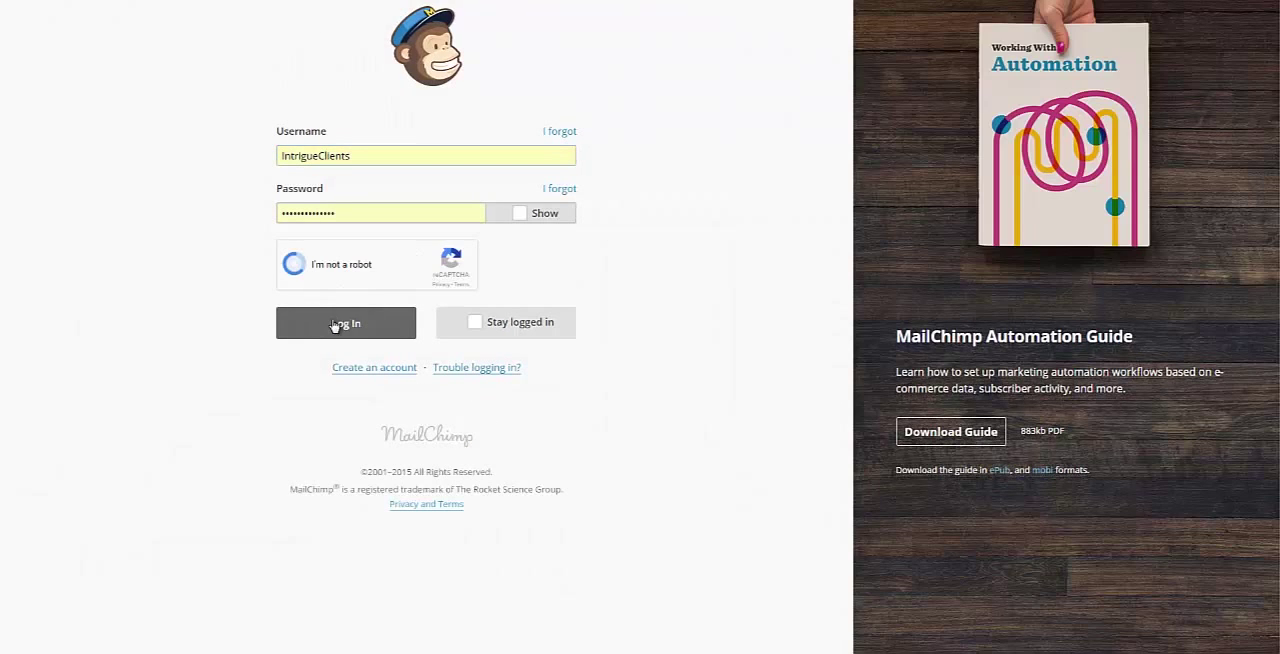
pyautogui.click(335, 325)
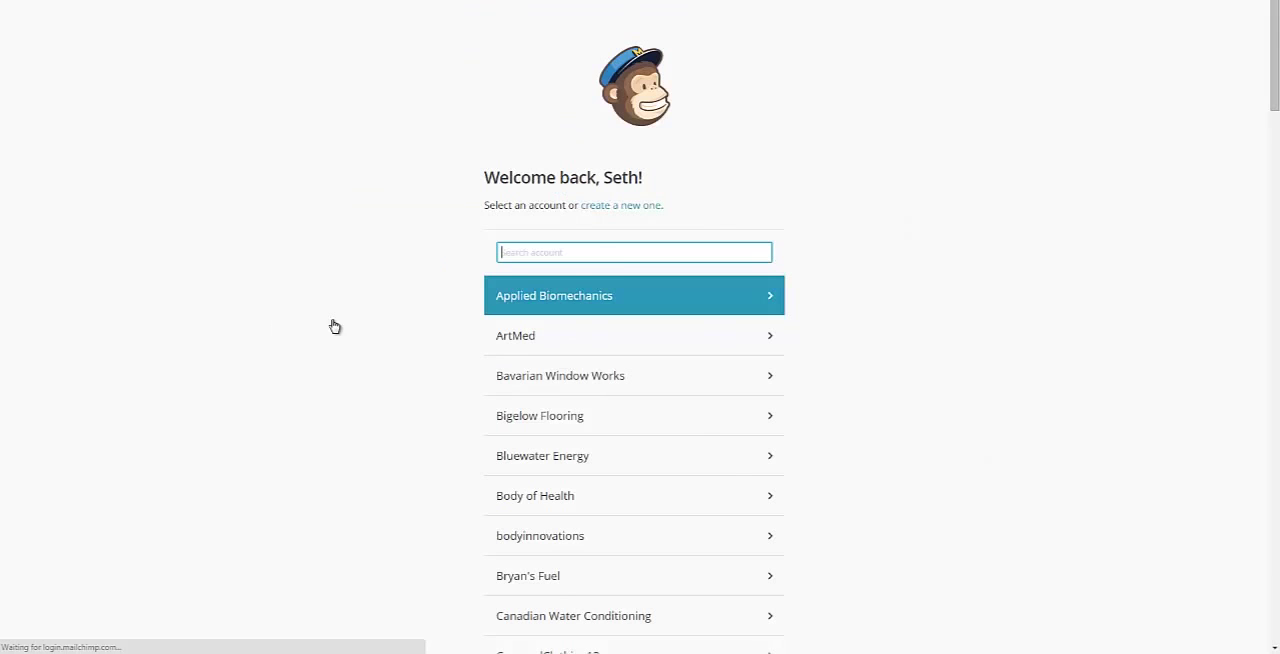
pyautogui.write('bry')
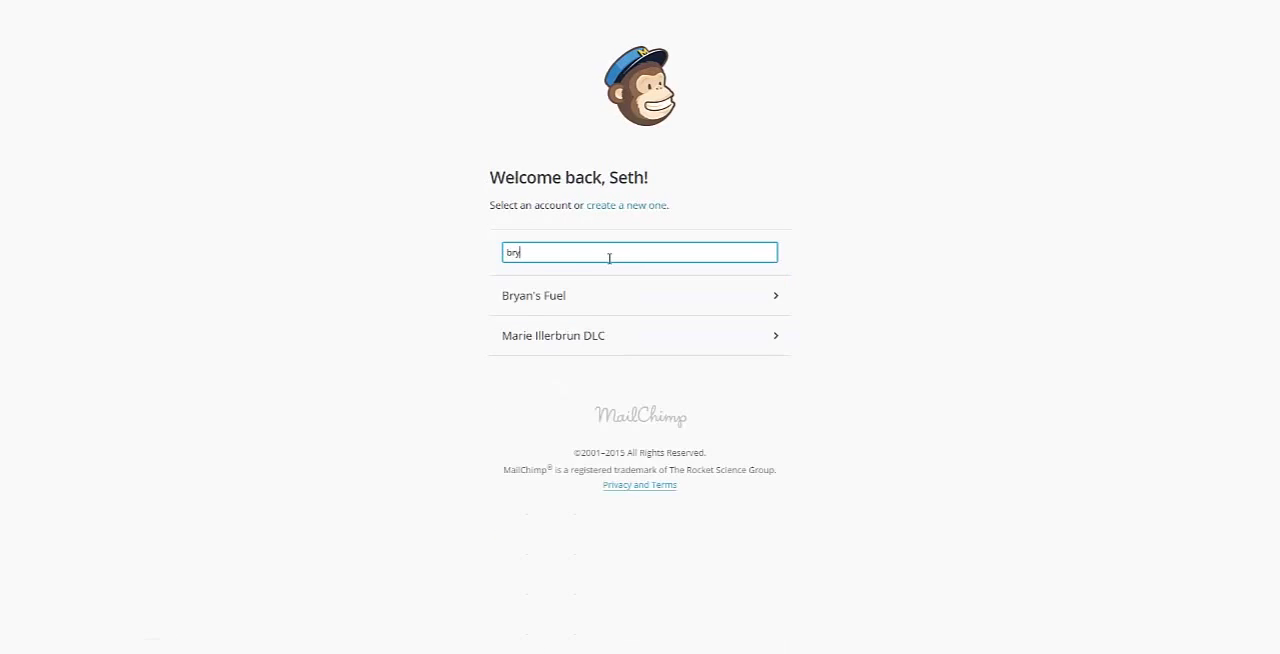
pyautogui.write('a')
pyautogui.click(585, 308)
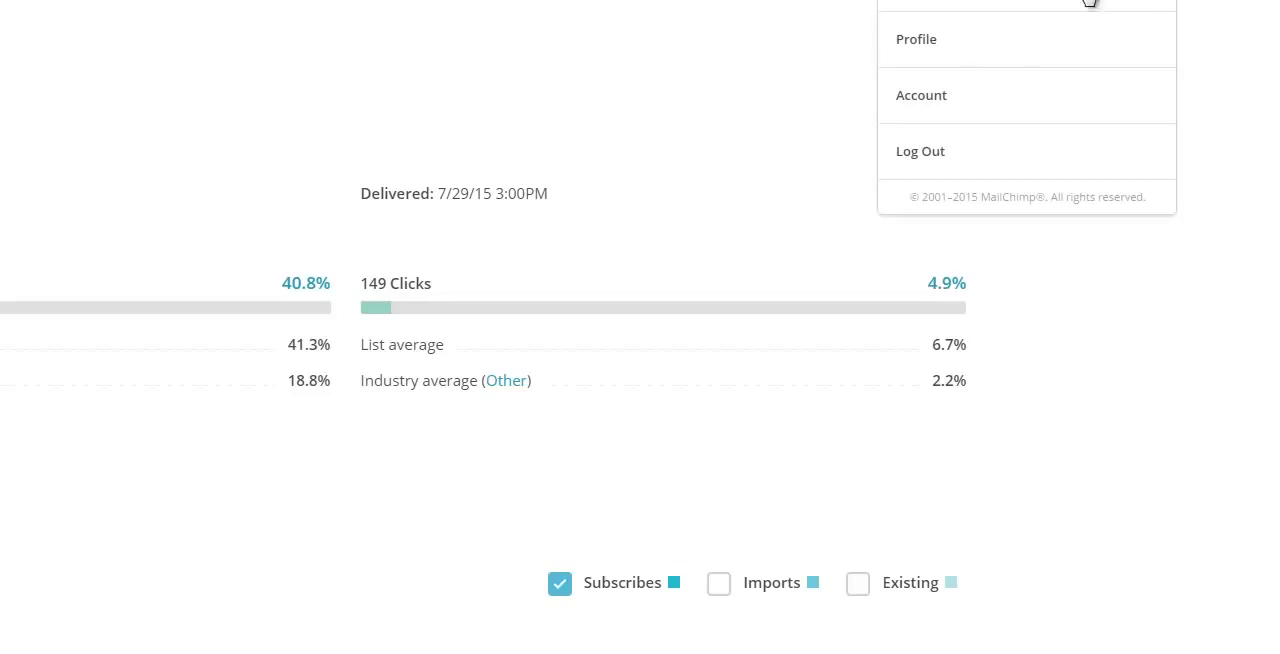
# Step: Open the API keys page of the Bryan's Fuel MailChimp account
pyautogui.click(1043, 88)
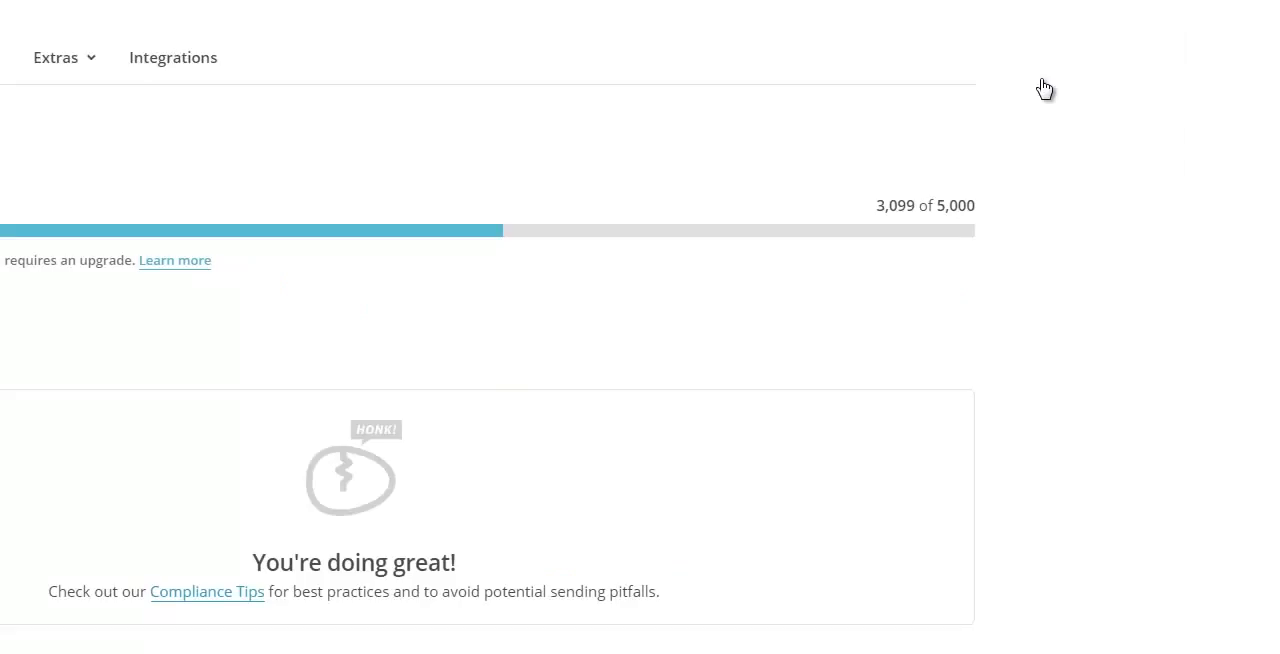
pyautogui.click(63, 70)
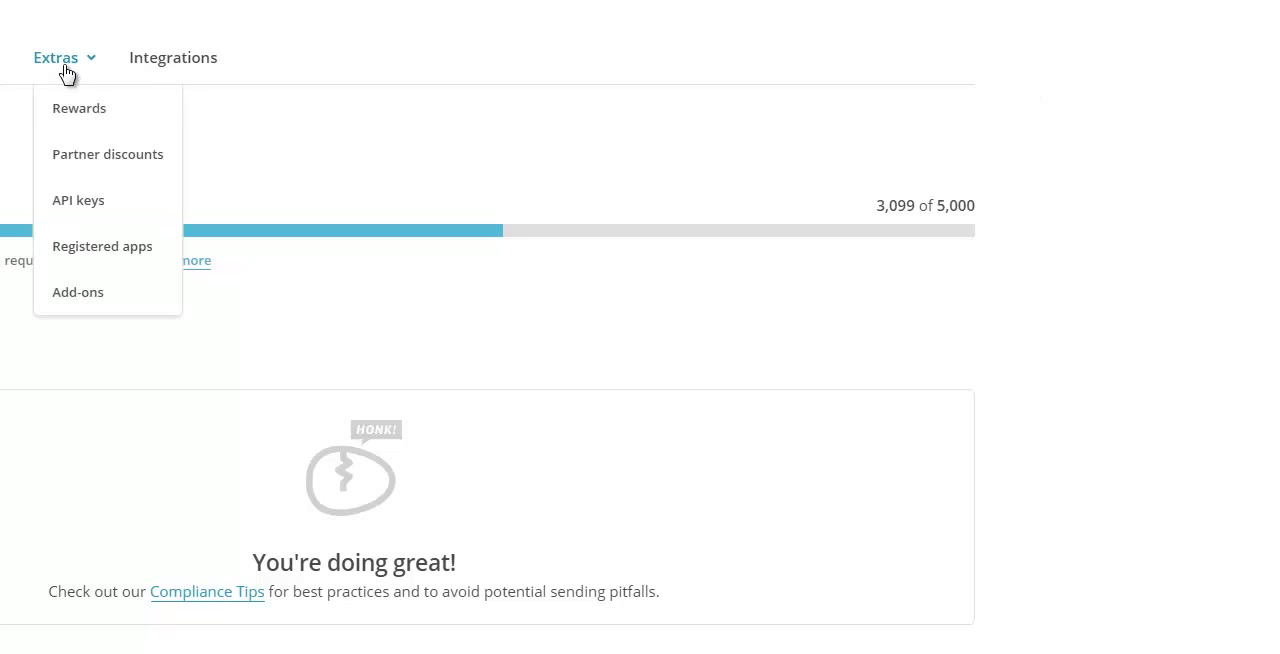
pyautogui.click(80, 209)
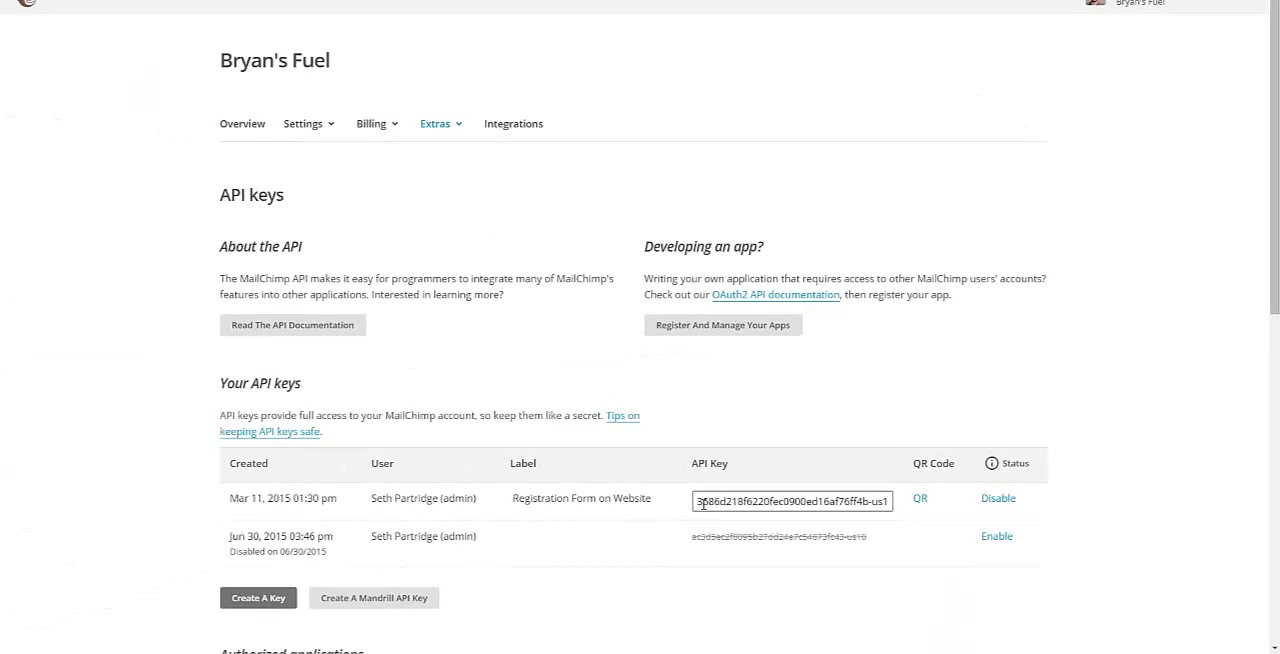
# Step: Copy the active MailChimp API key into the MailChimp API Key setting of Gravity Forms and save the settings
pyautogui.click(703, 504)
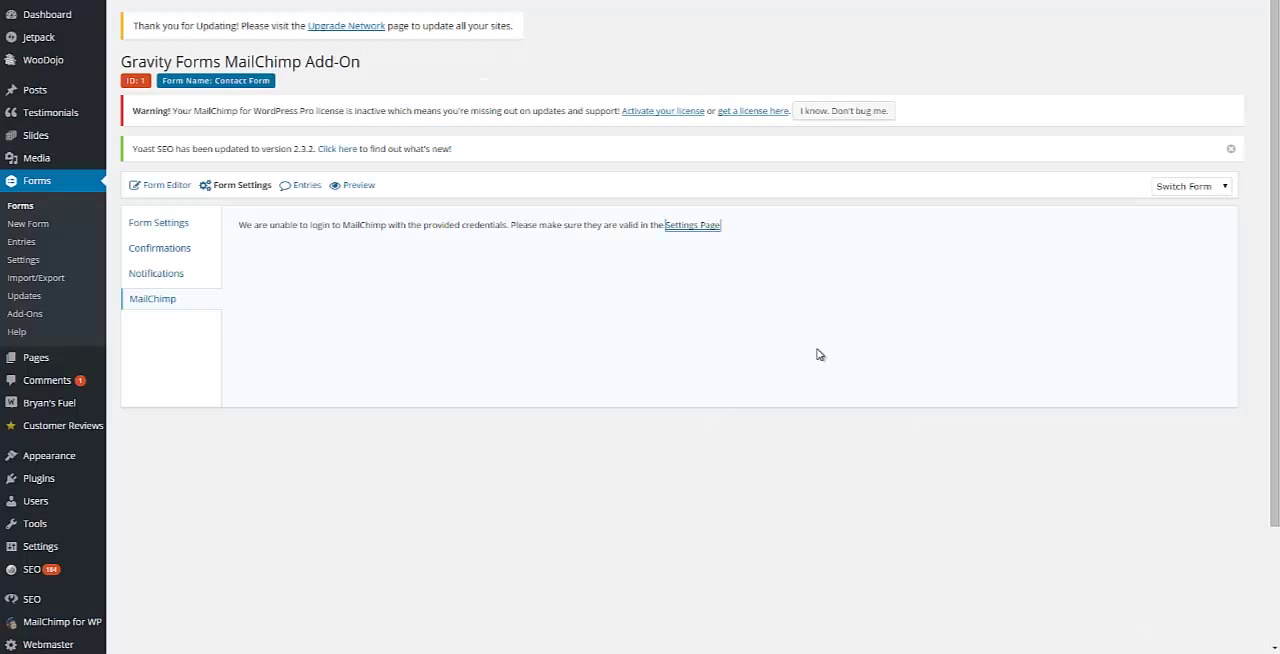
pyautogui.hotkey('ctrl', 'v')
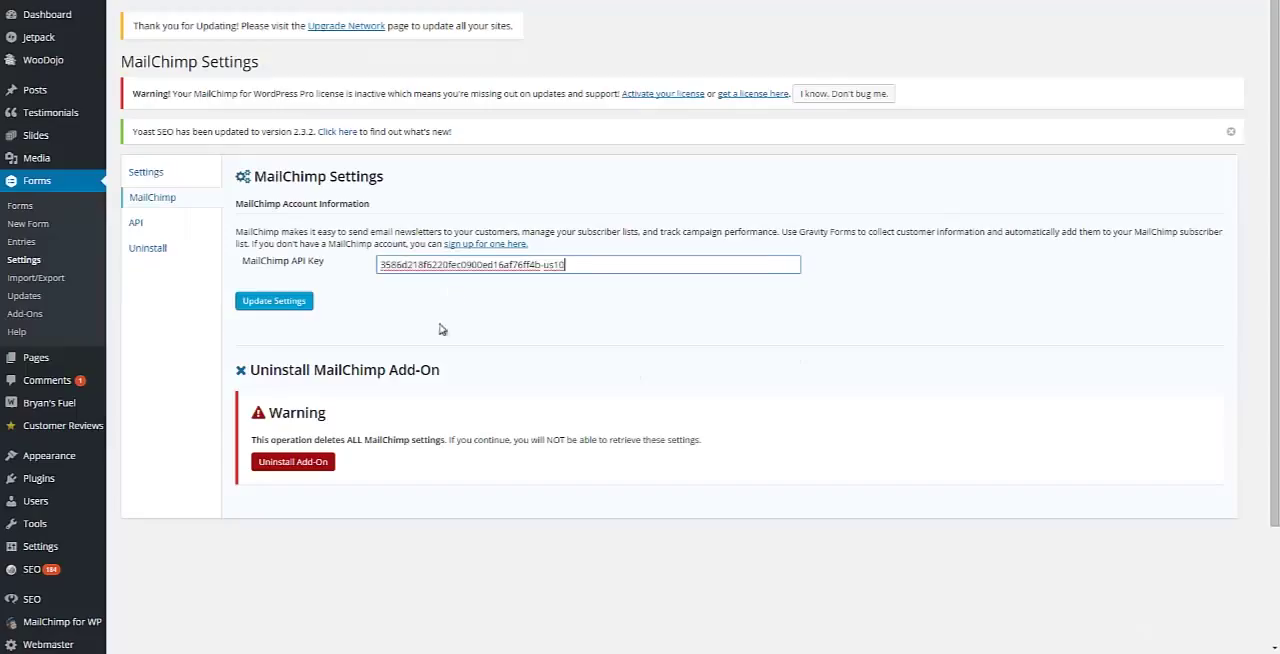
pyautogui.click(282, 308)
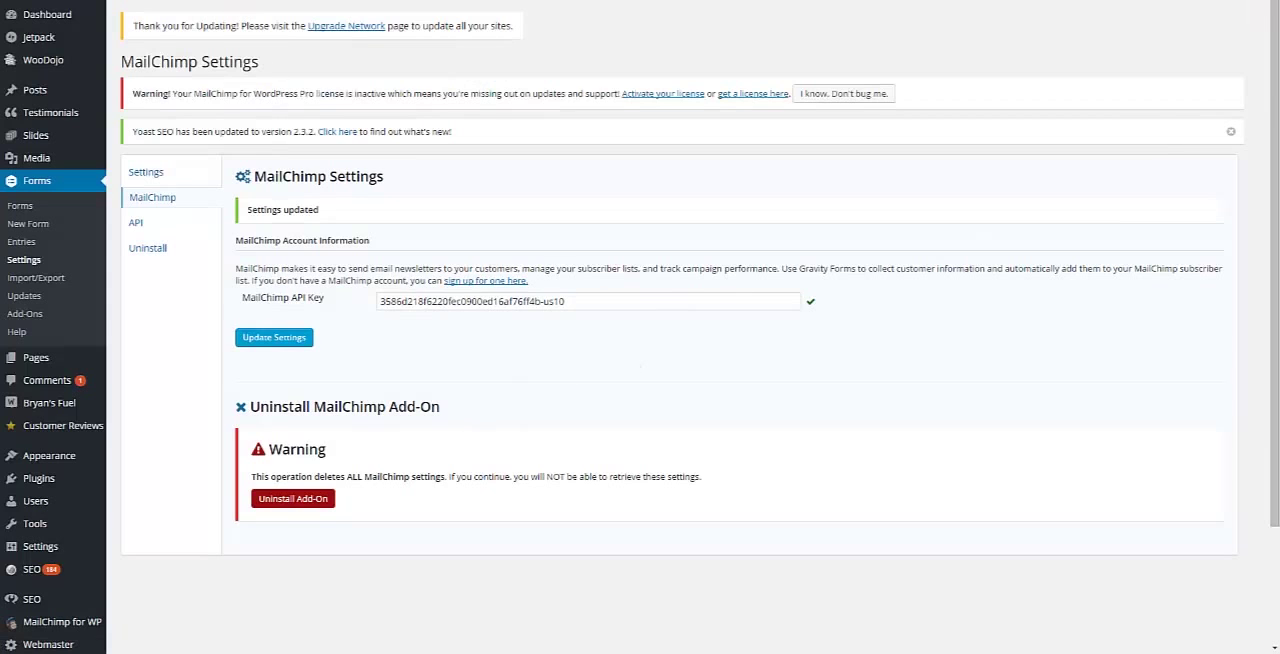
# Step: Reload the Contact Form's MailChimp feed settings and choose Email Newsletter List as the MailChimp list
pyautogui.hotkey('ctrl', 'shift', 'Tab')
pyautogui.click(590, 371)
pyautogui.press('F5')
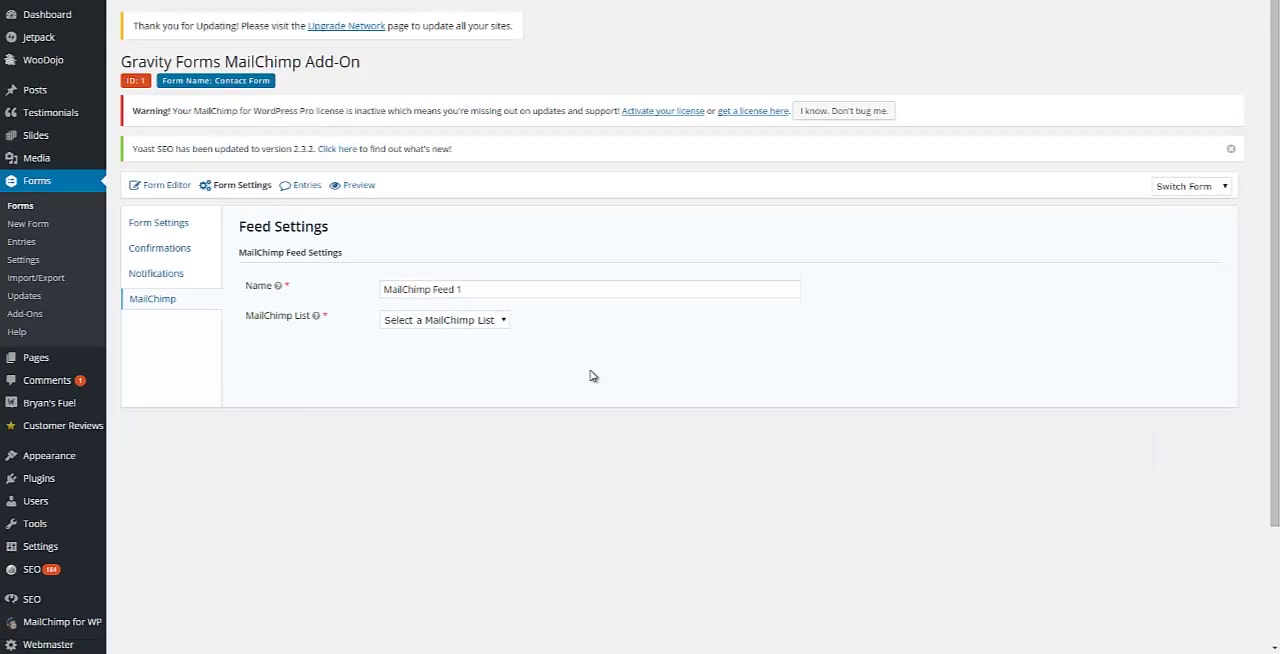
pyautogui.click(481, 319)
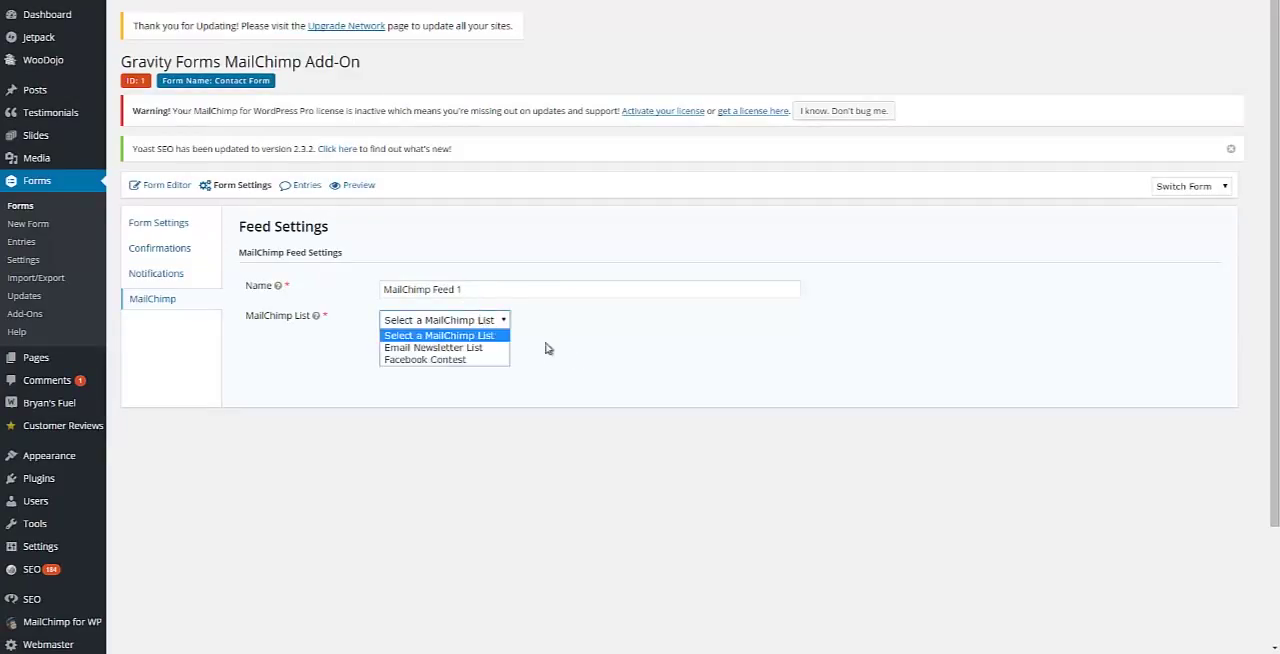
pyautogui.click(422, 353)
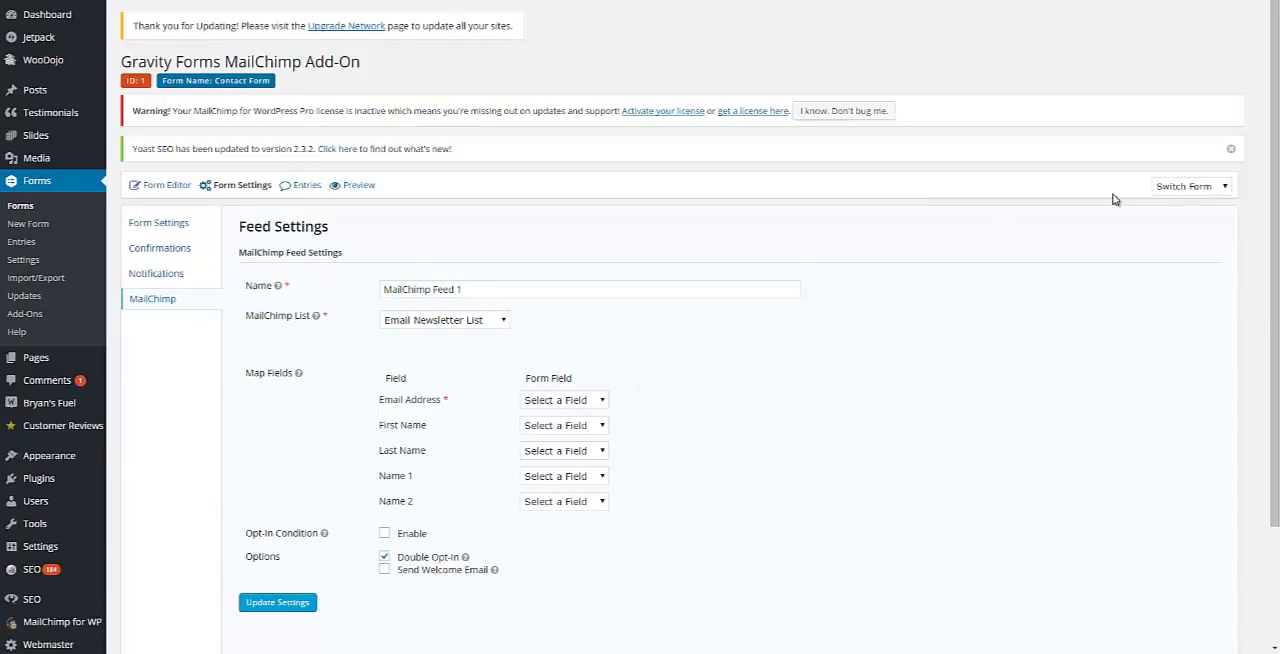
# Step: Map Email Address to Email, First Name to Name (First) and Last Name to Name (Last) in the feed
pyautogui.moveTo(1274, 215); pyautogui.dragTo(1274, 337)
pyautogui.click(566, 265)
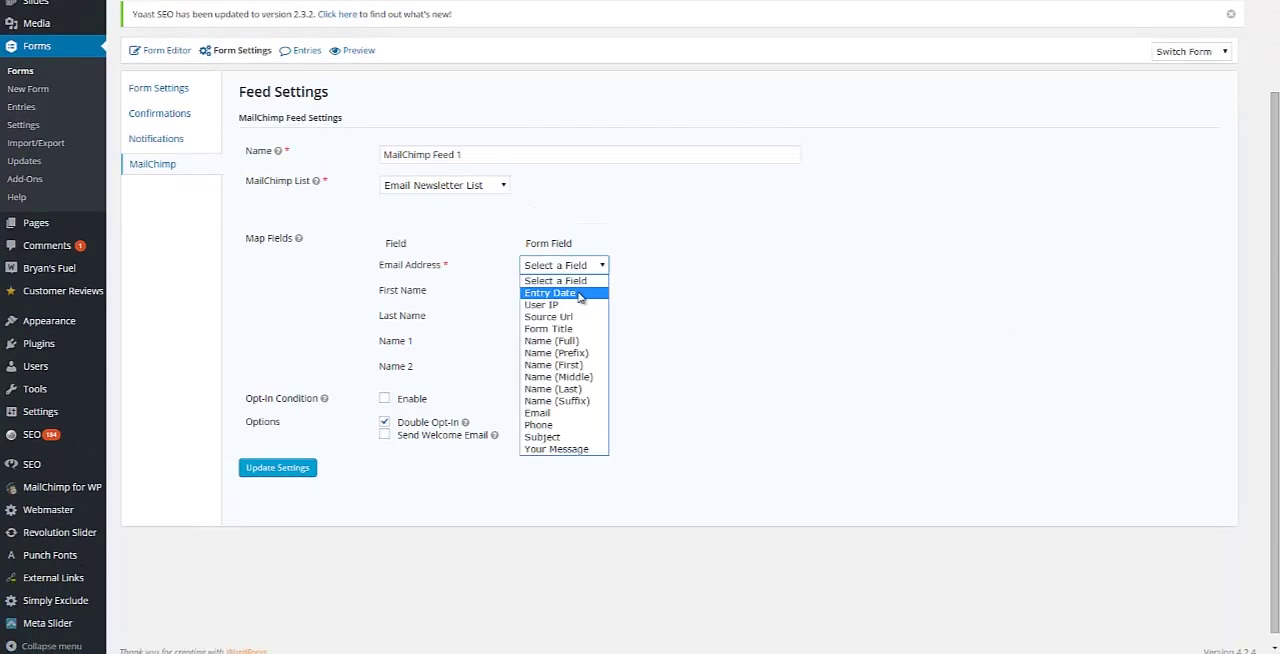
pyautogui.click(565, 413)
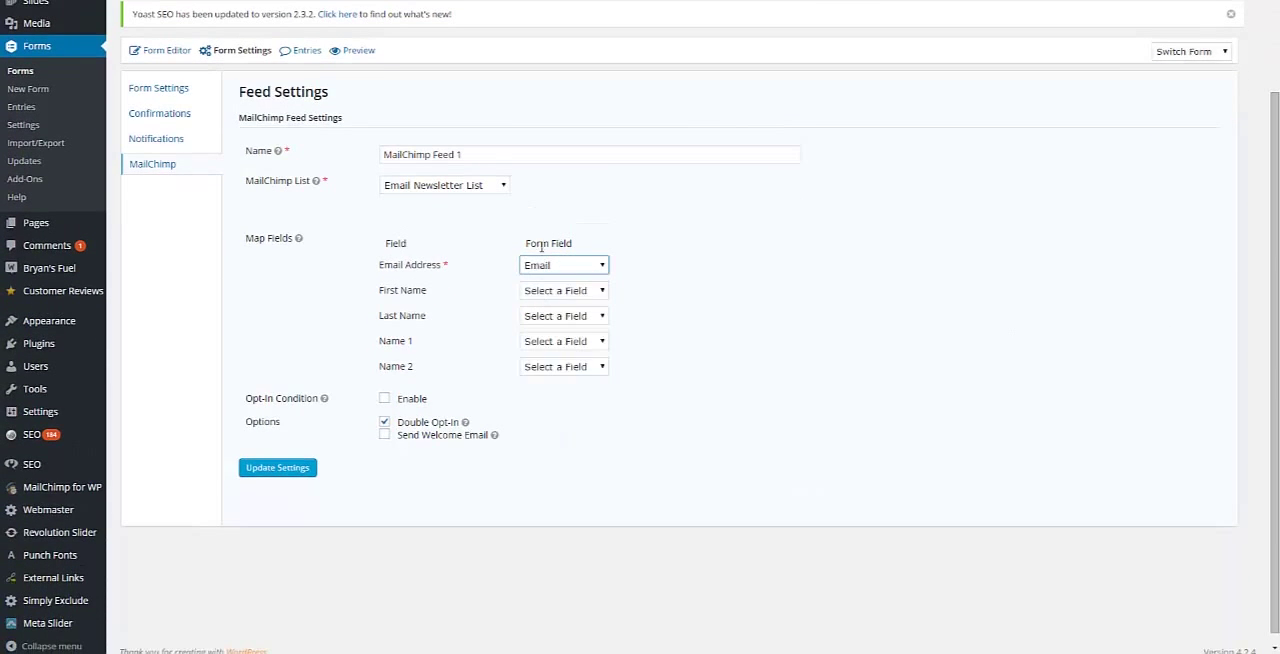
pyautogui.click(548, 291)
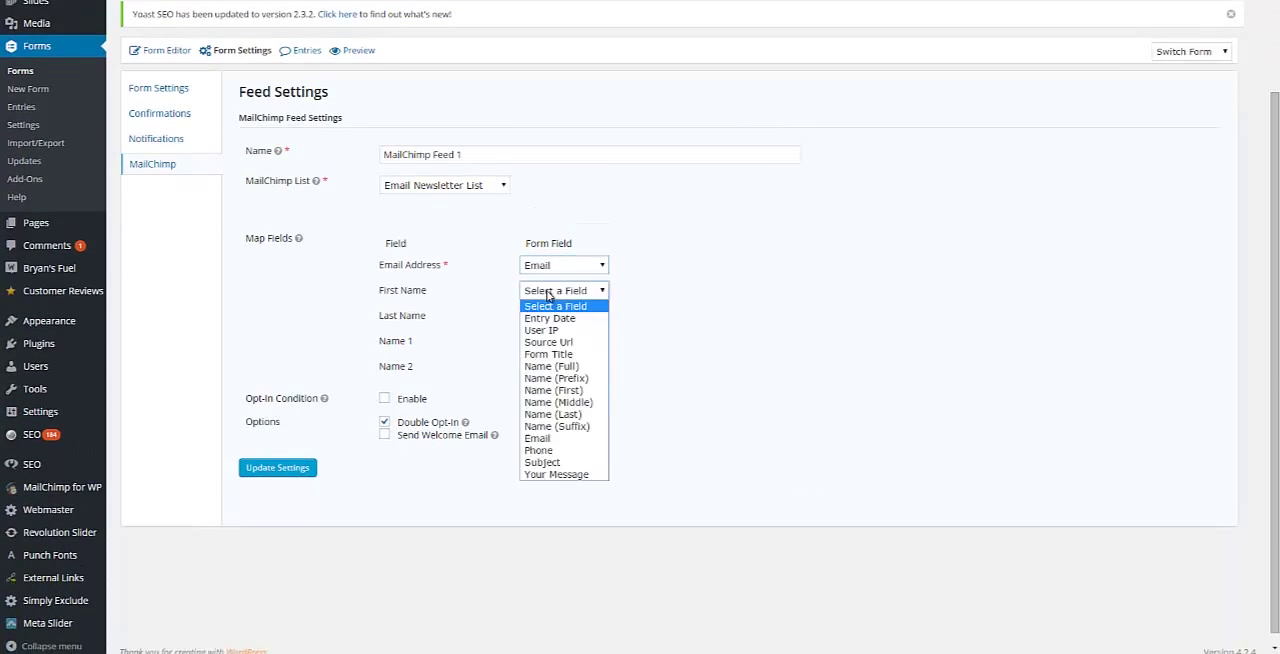
pyautogui.click(580, 391)
pyautogui.click(551, 323)
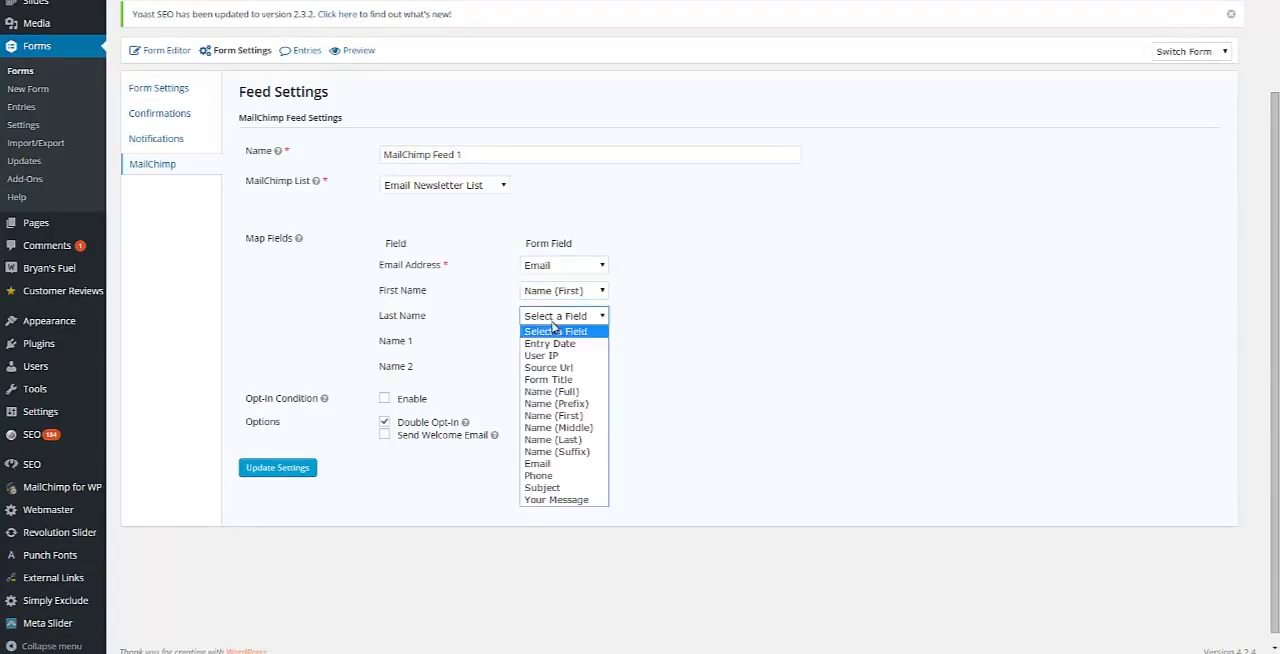
pyautogui.click(579, 440)
# Step: Look through the form fields offered for Name 1, and save the MailChimp feed settings
pyautogui.click(567, 342)
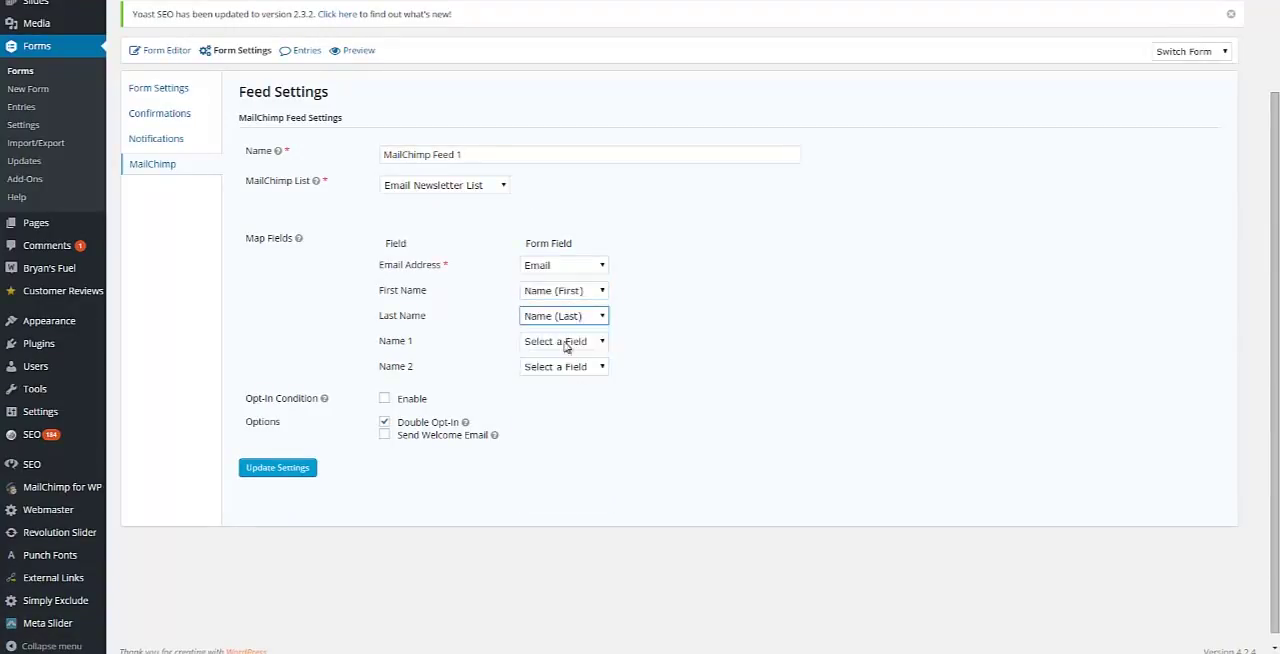
pyautogui.click(567, 343)
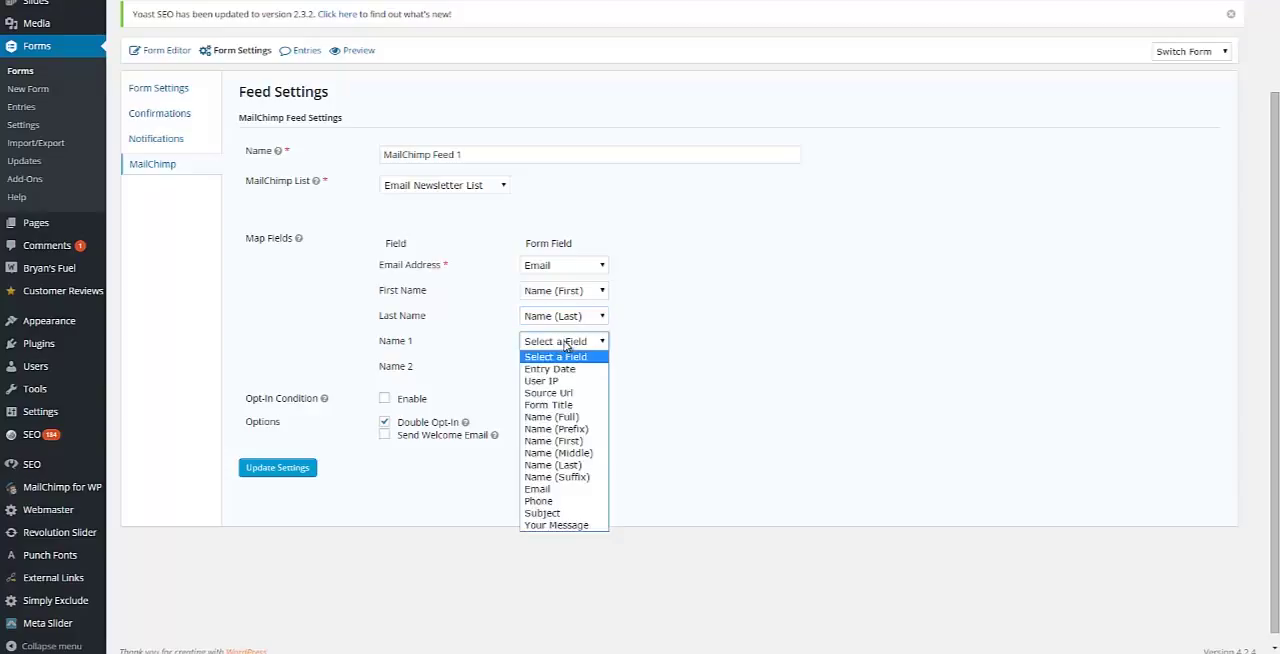
pyautogui.click(742, 324)
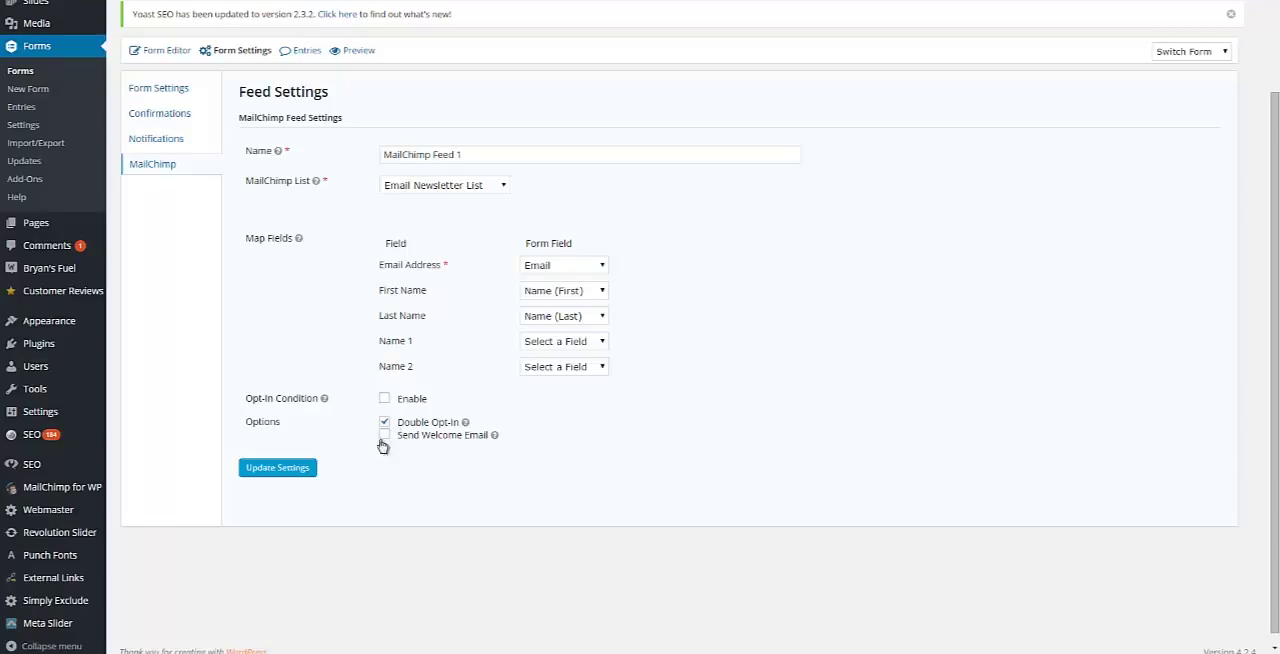
pyautogui.click(293, 469)
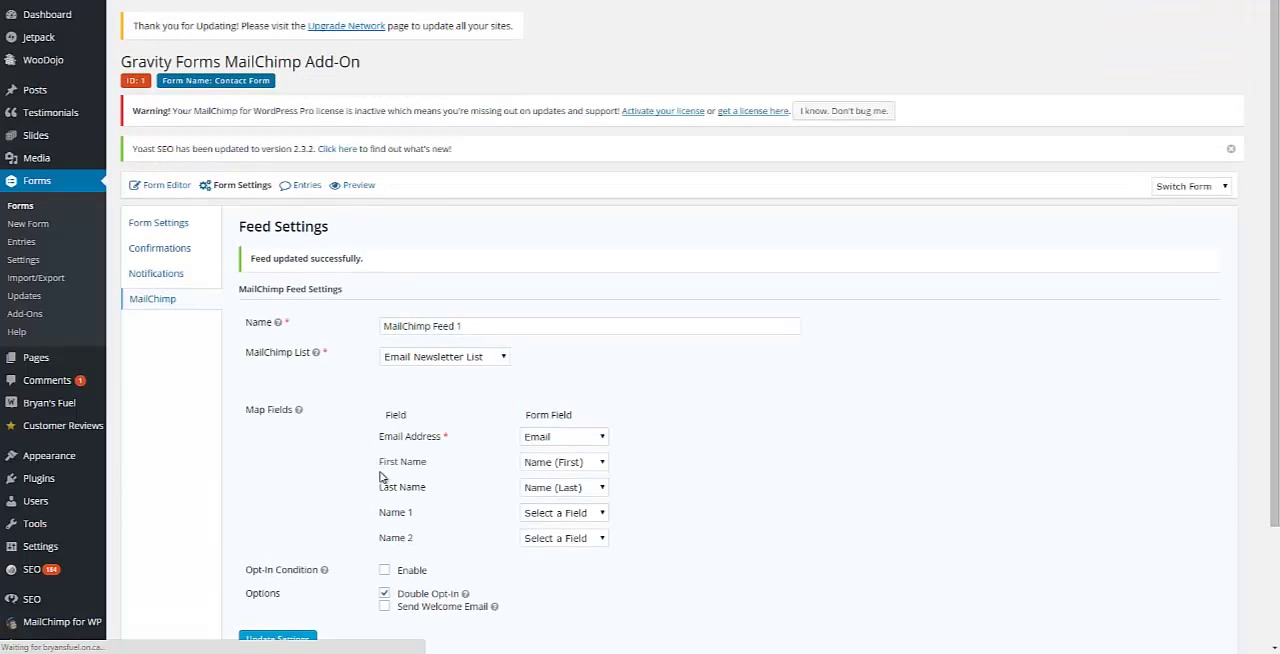
pyautogui.scroll(-3, 827, 515)
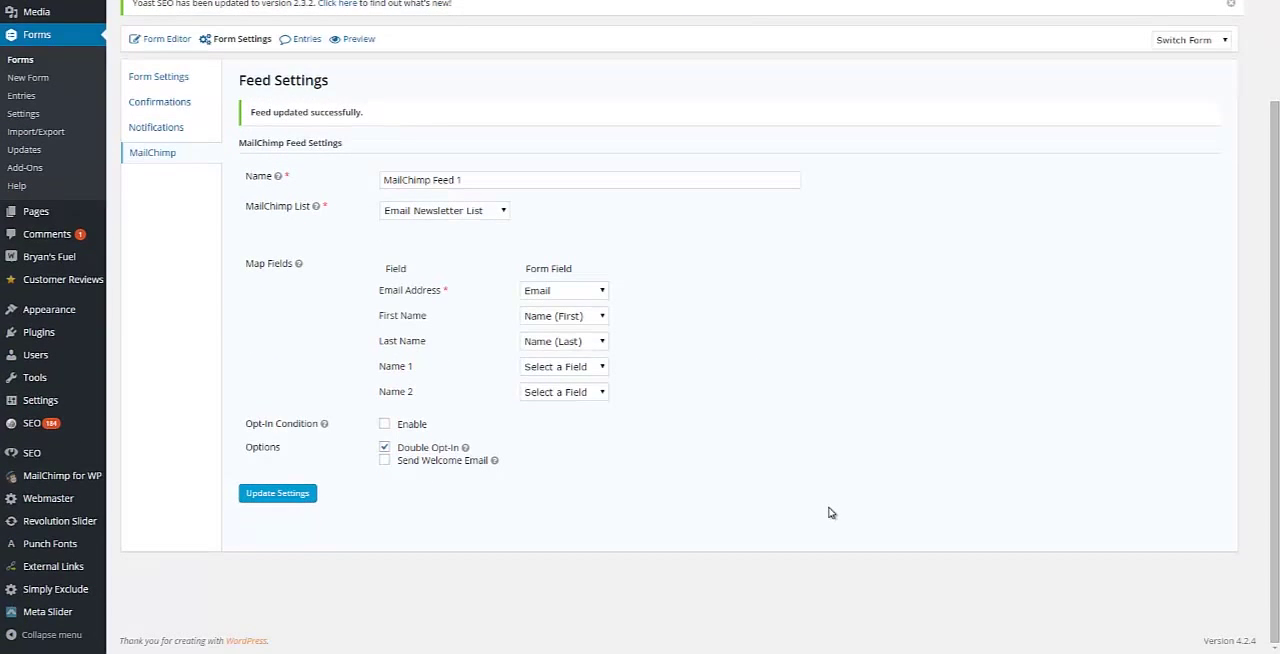
pyautogui.scroll(3, 830, 511)
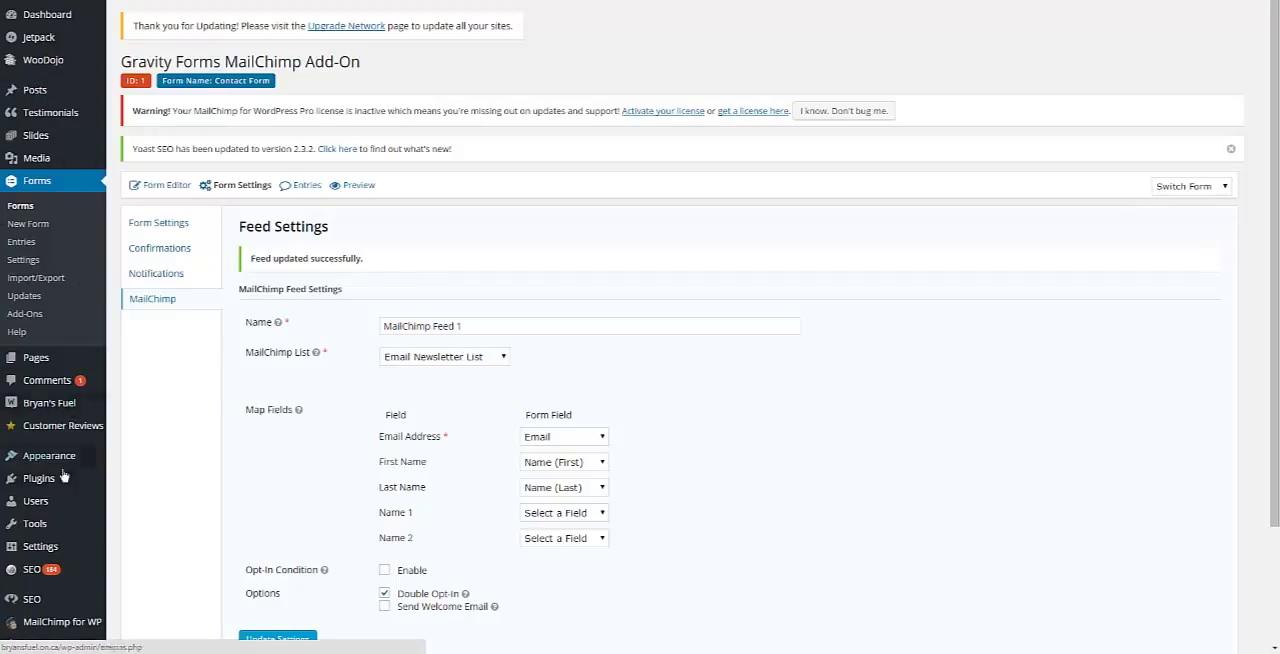
# Step: Search the site's pages for "contact", go to the live site's Contact Us page and open that page for editing
pyautogui.click(48, 362)
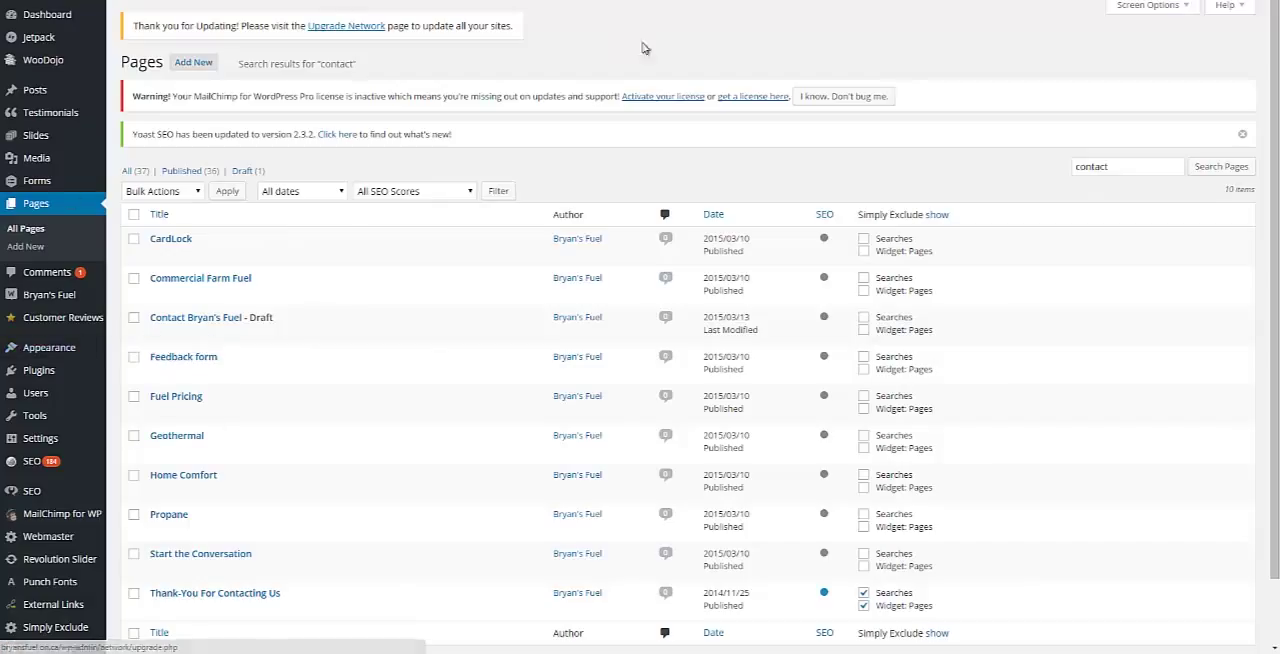
pyautogui.moveTo(130, 3)
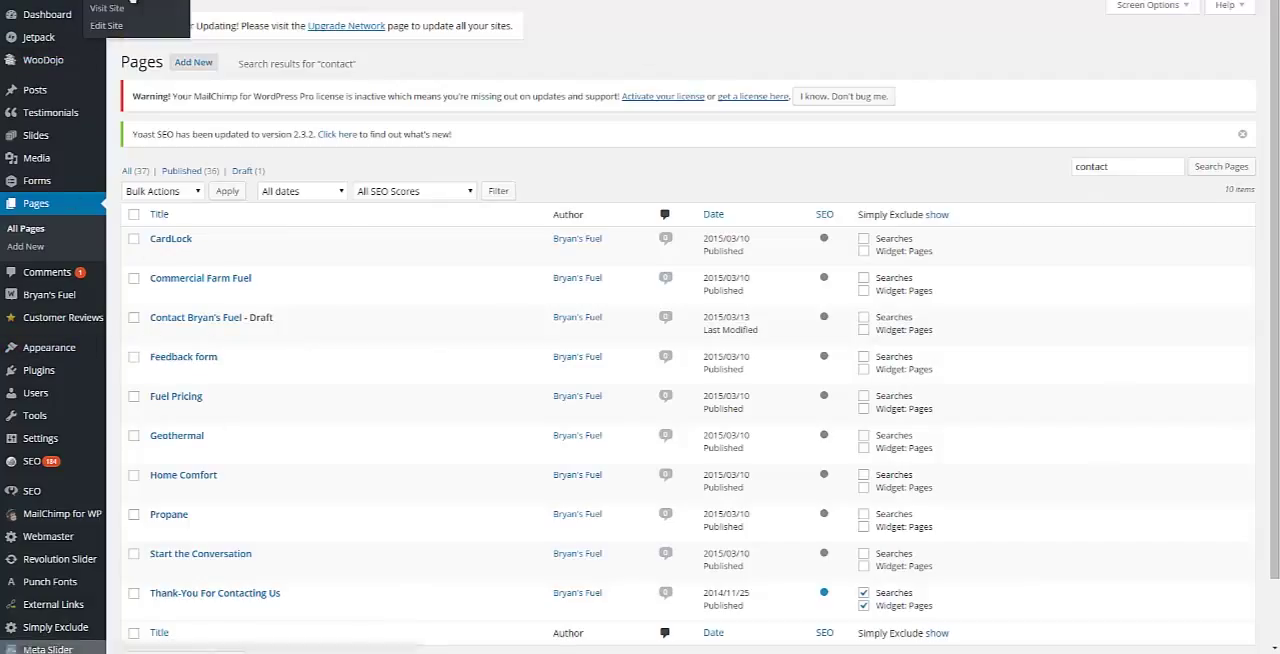
pyautogui.click(115, 7)
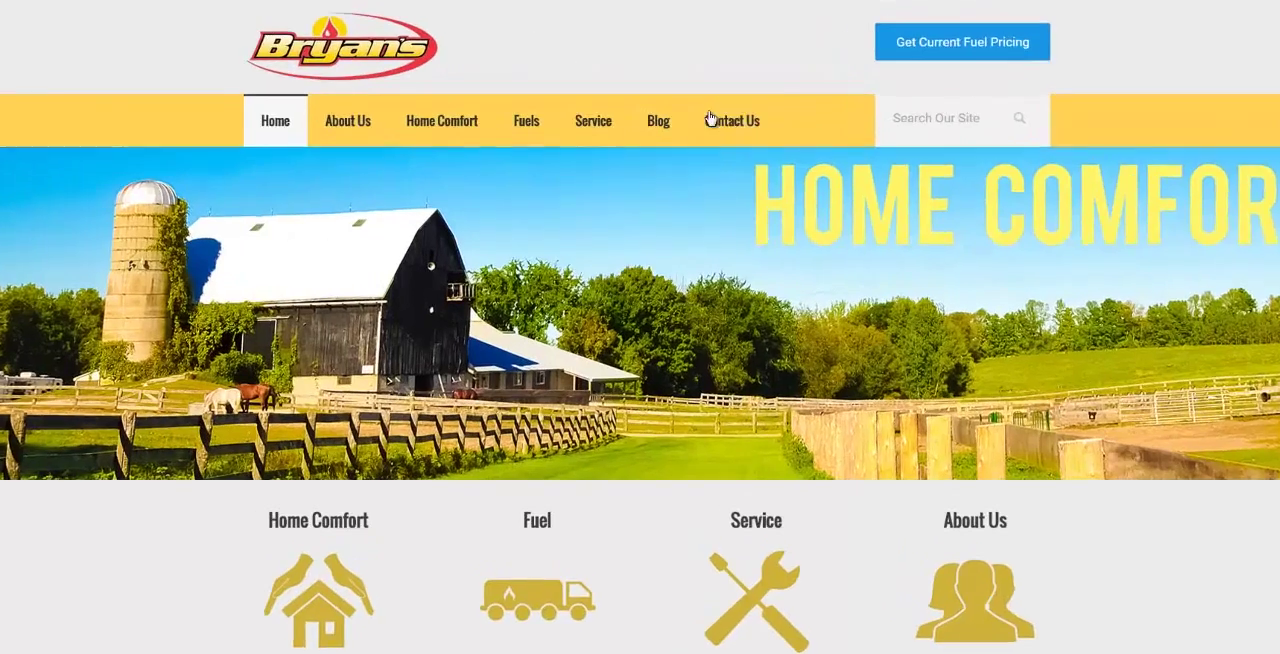
pyautogui.moveTo(738, 135)
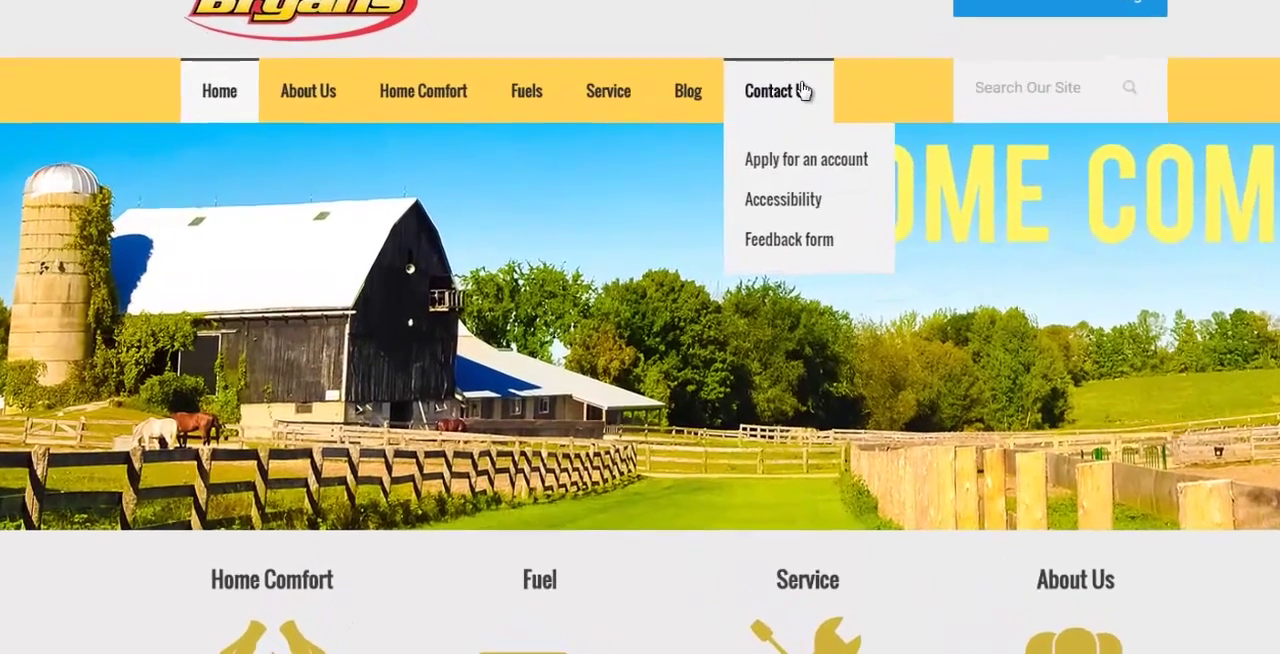
pyautogui.click(830, 74)
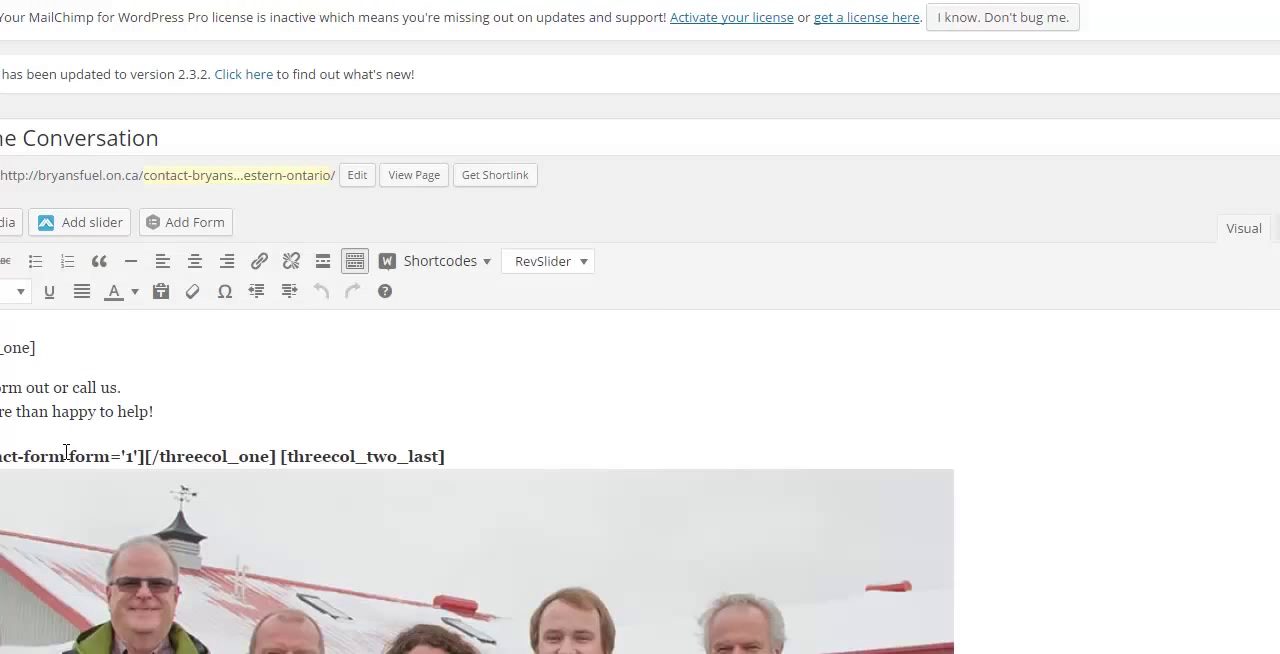
# Step: Replace the si-contact-form shortcode on the page with the Gravity Forms Contact Form, with form title and description display turned off
pyautogui.click(141, 458)
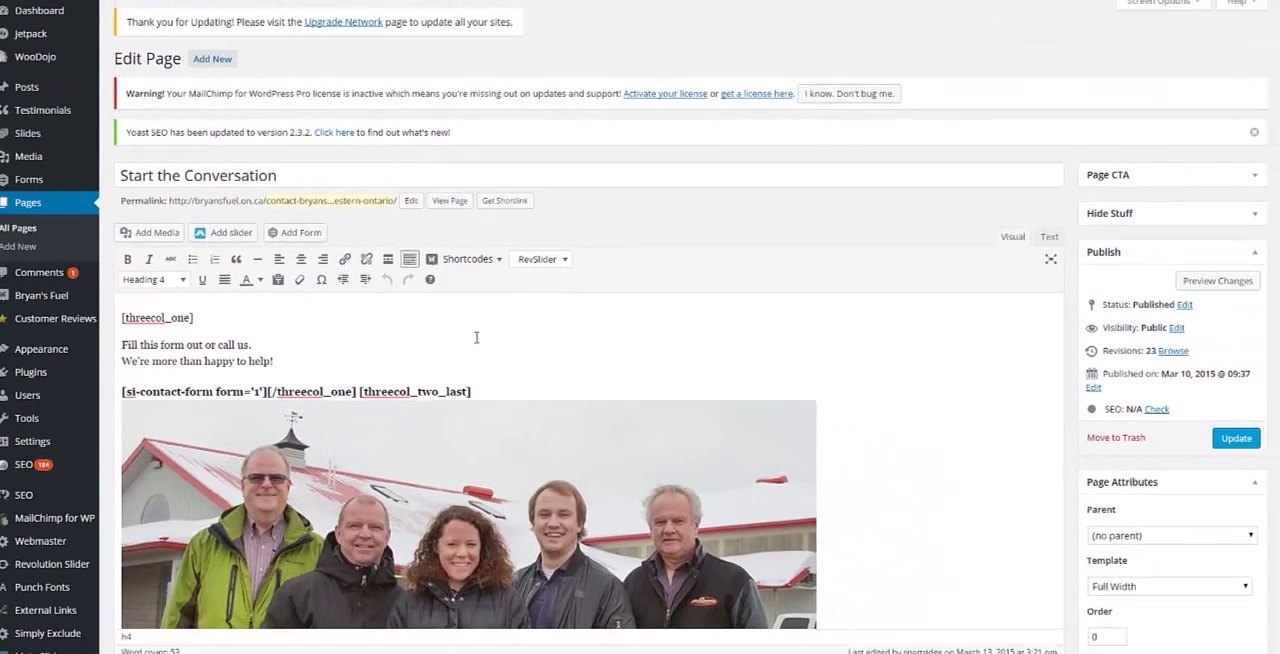
pyautogui.hotkey('ctrl', 'shift', 'Left')
pyautogui.hotkey('ctrl', 'shift', 'Left')
pyautogui.hotkey('ctrl', 'shift', 'Left')
pyautogui.hotkey('ctrl', 'shift', 'Left')
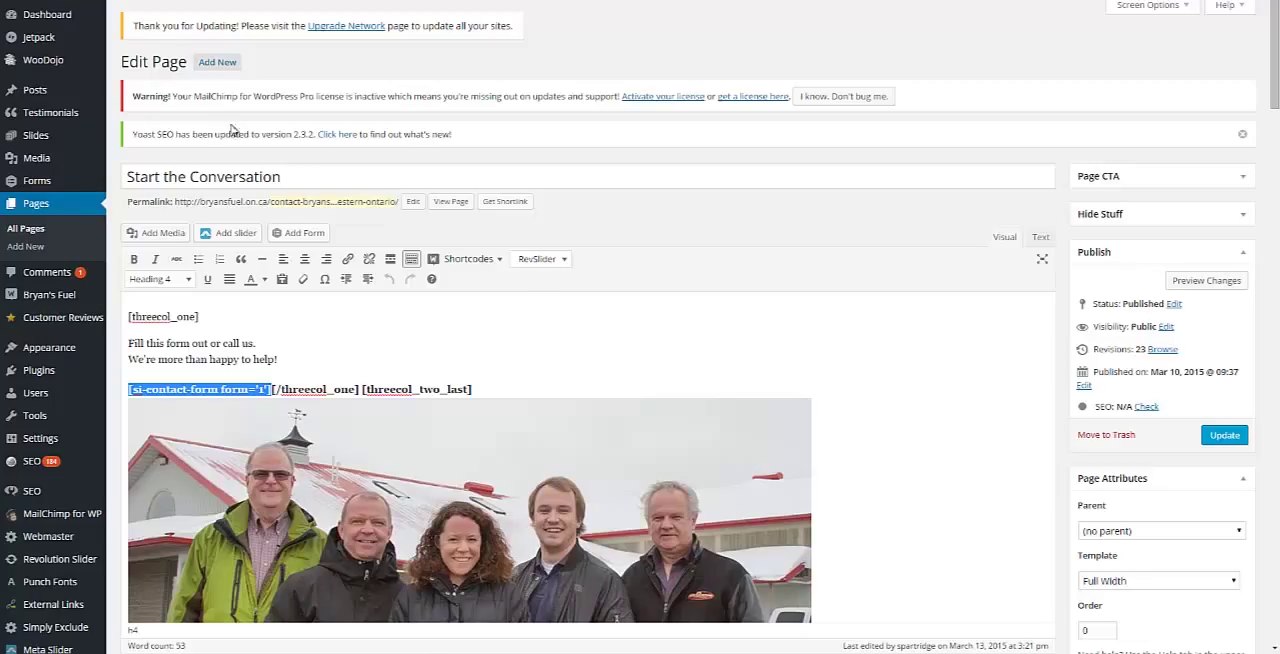
pyautogui.click(300, 233)
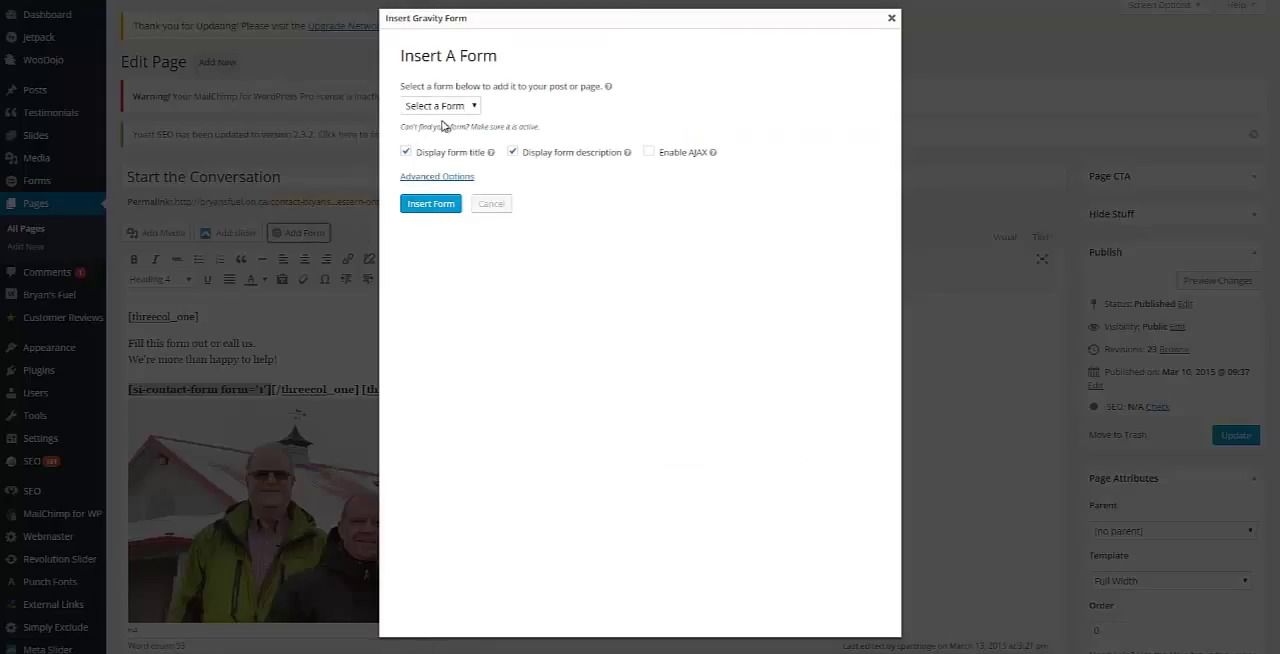
pyautogui.click(436, 108)
pyautogui.click(445, 123)
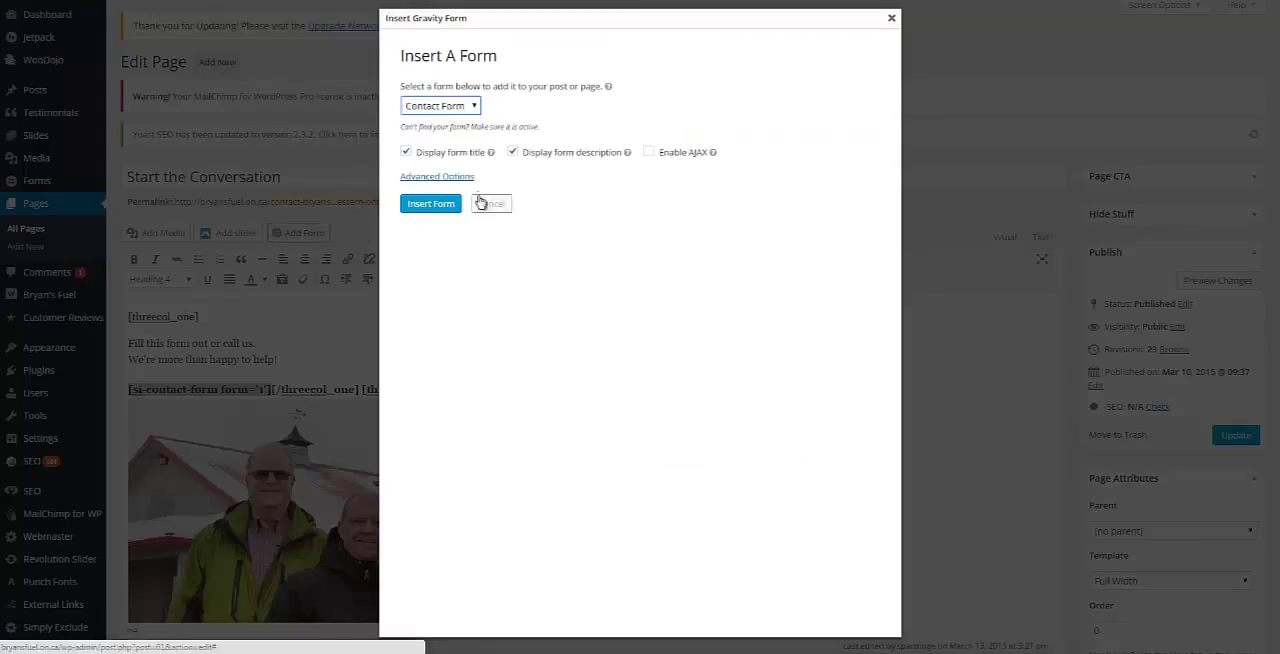
pyautogui.click(513, 152)
pyautogui.click(405, 152)
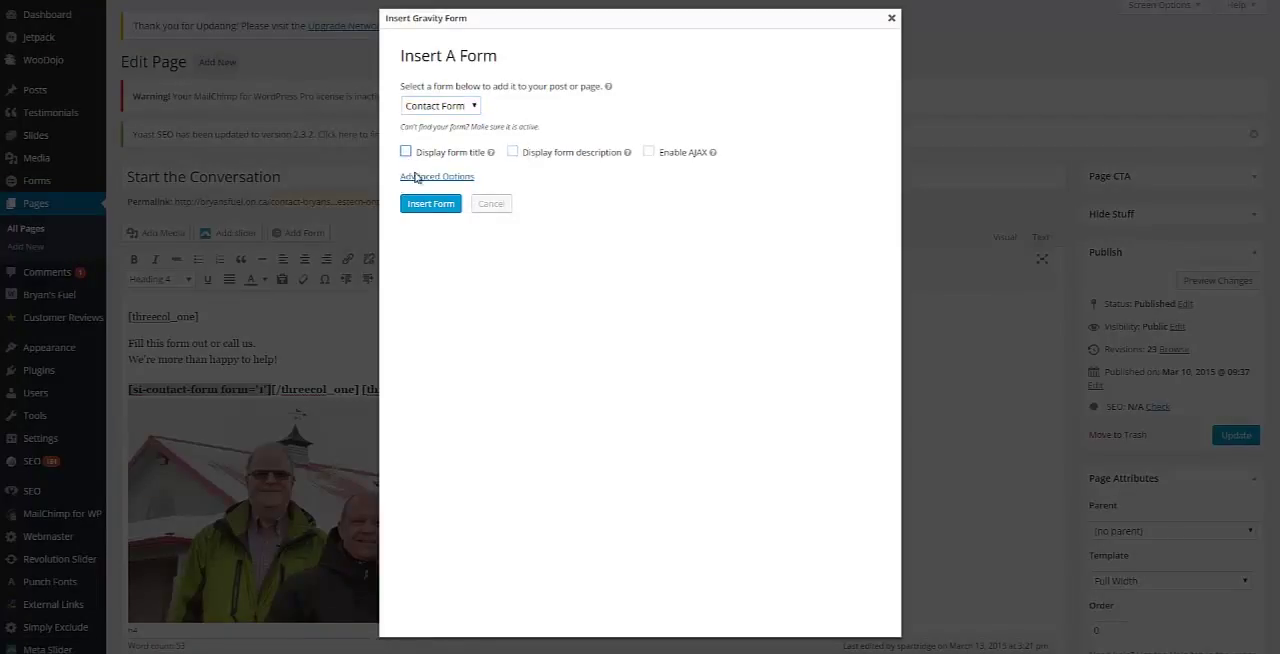
pyautogui.click(429, 204)
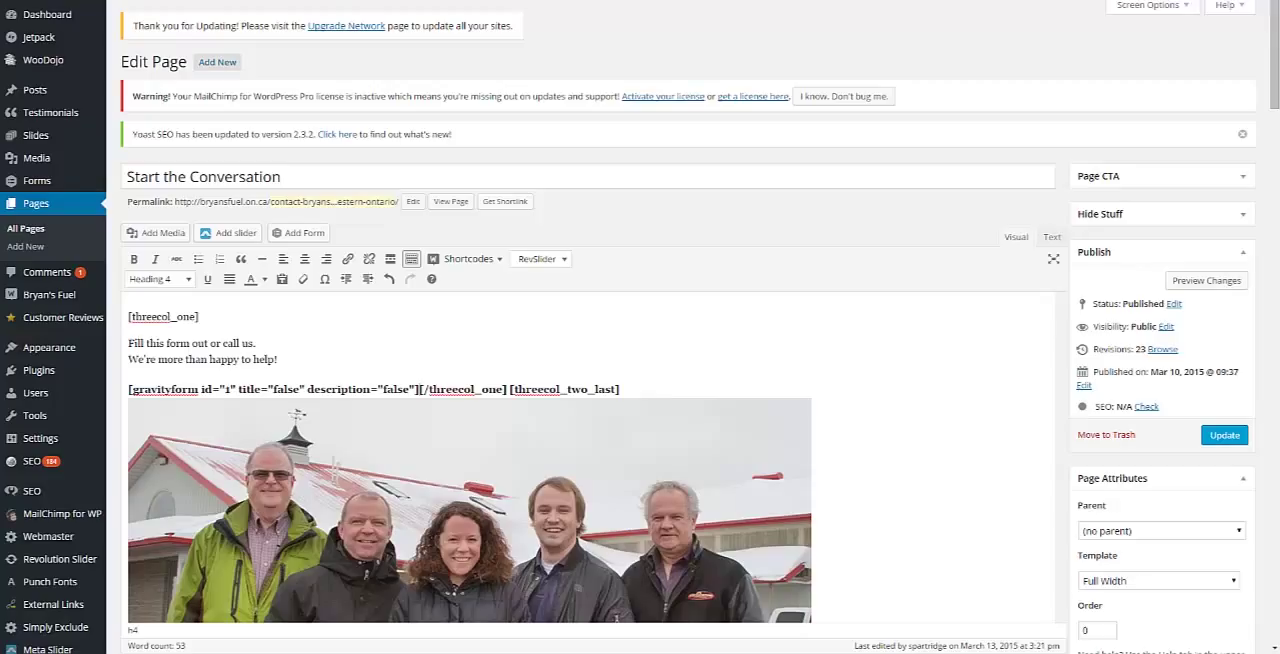
# Step: Preview the page with the embedded contact form and save the page update
pyautogui.click(1202, 283)
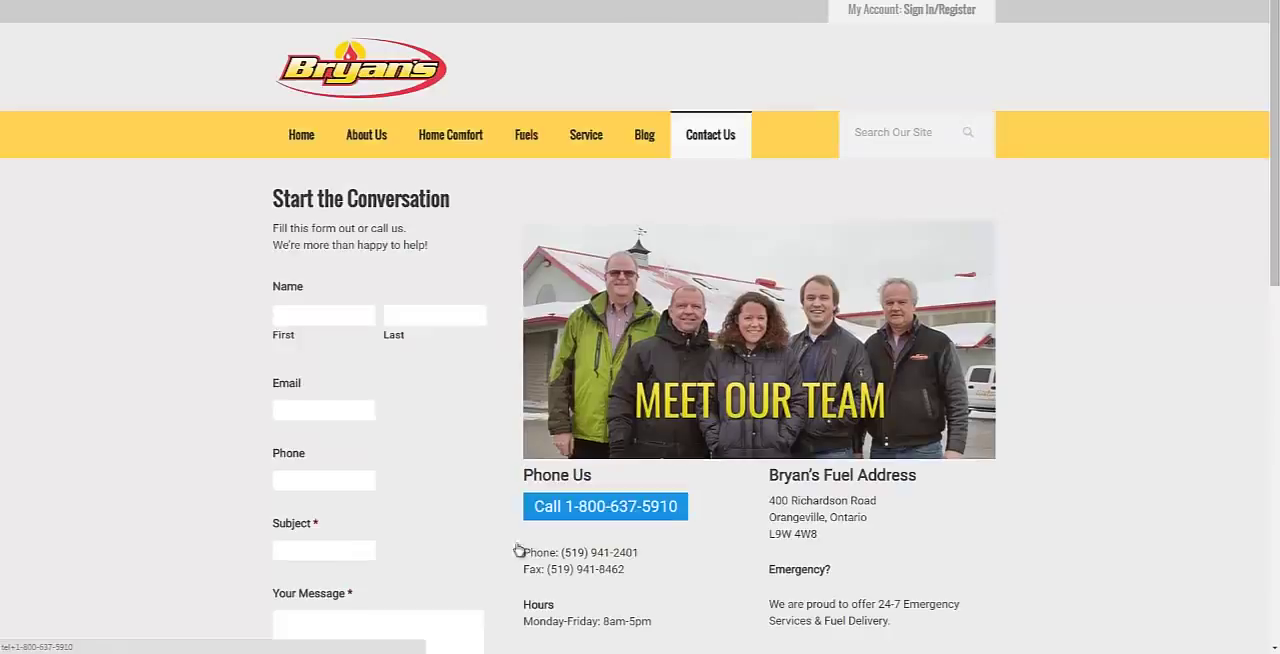
pyautogui.scroll(-4, 218, 420)
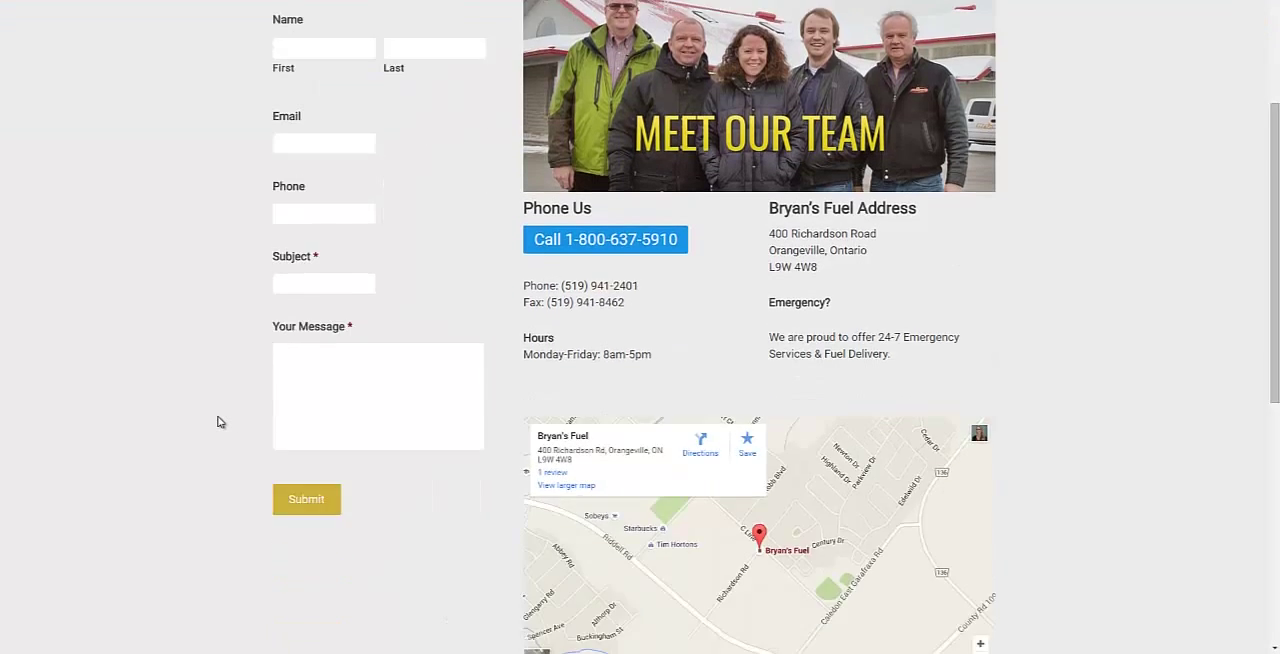
pyautogui.scroll(4, 220, 420)
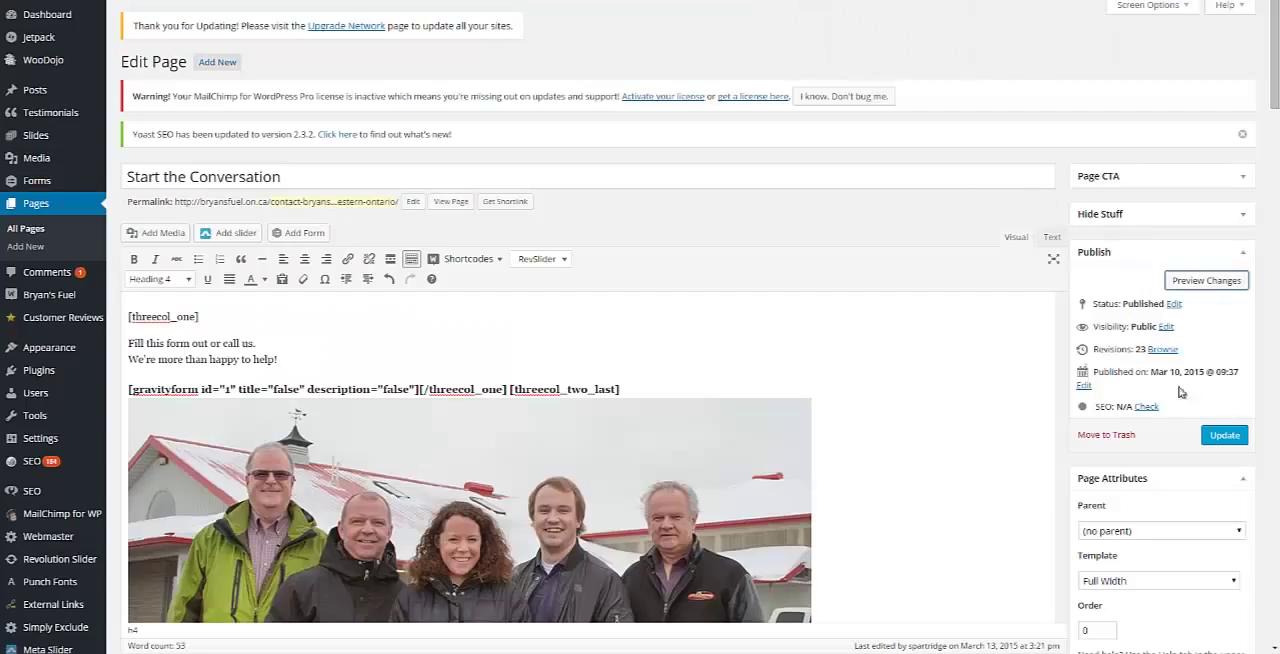
pyautogui.click(1215, 440)
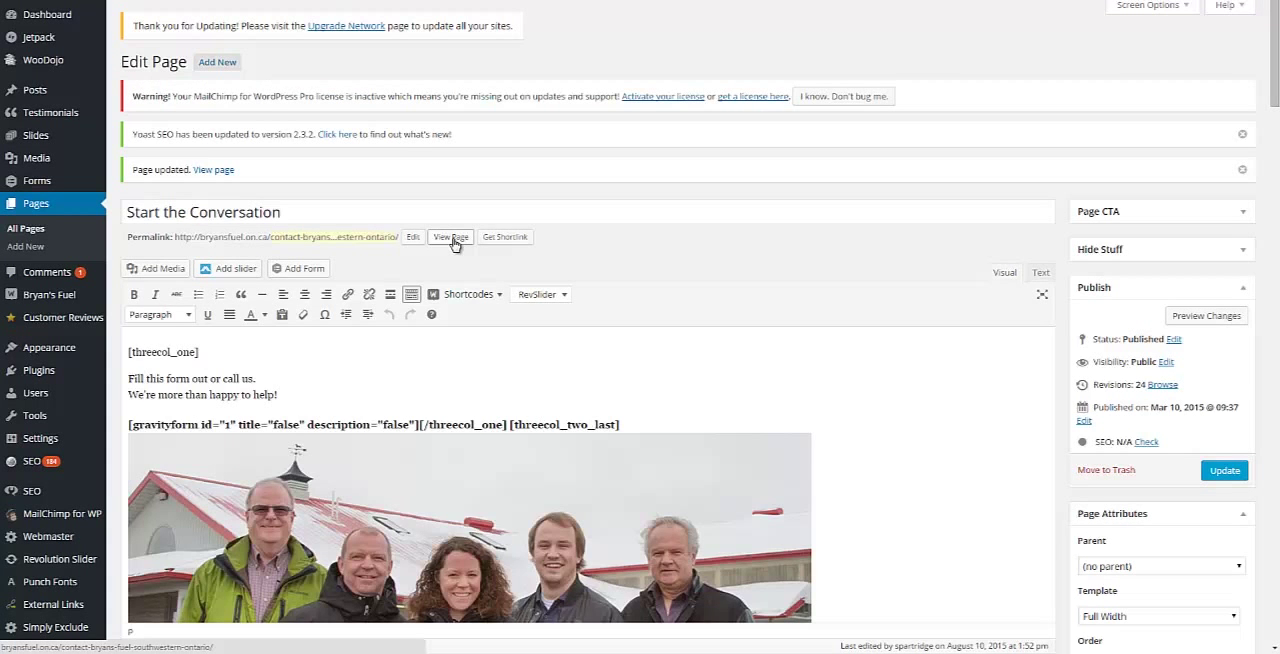
# Step: Open the published contact page and fill in first name Intrigue, last name Test and a test email address in the form
pyautogui.click(451, 238)
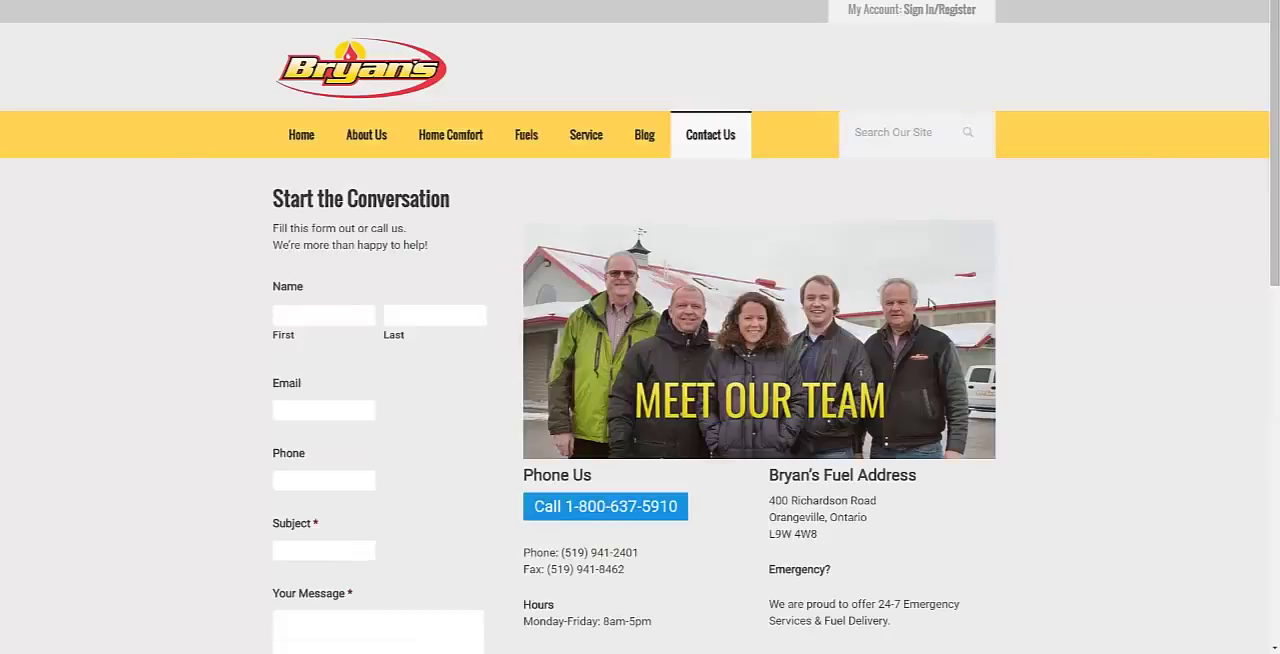
pyautogui.click(370, 317)
pyautogui.write('IN')
pyautogui.press('BackSpace')
pyautogui.write('ntrigue')
pyautogui.press('Tab')
pyautogui.write('tEST')
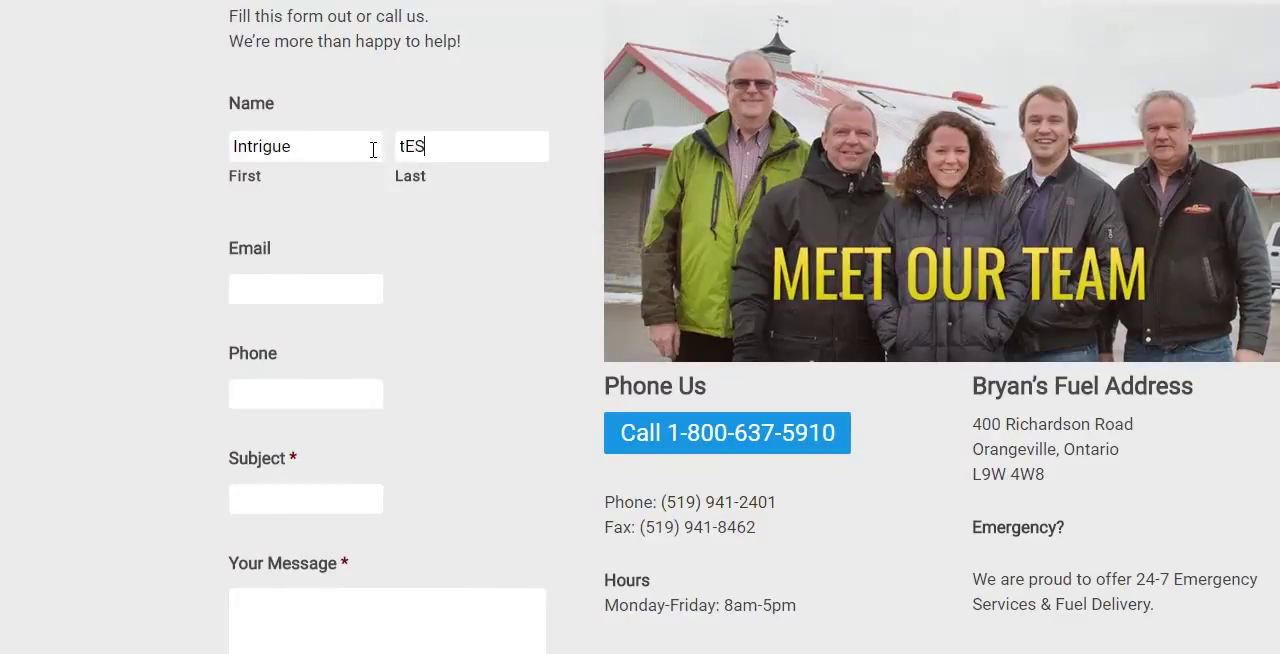
pyautogui.hotkey('ctrl', 'a')
pyautogui.write('Test')
pyautogui.press('Tab')
pyautogui.press('Tab')
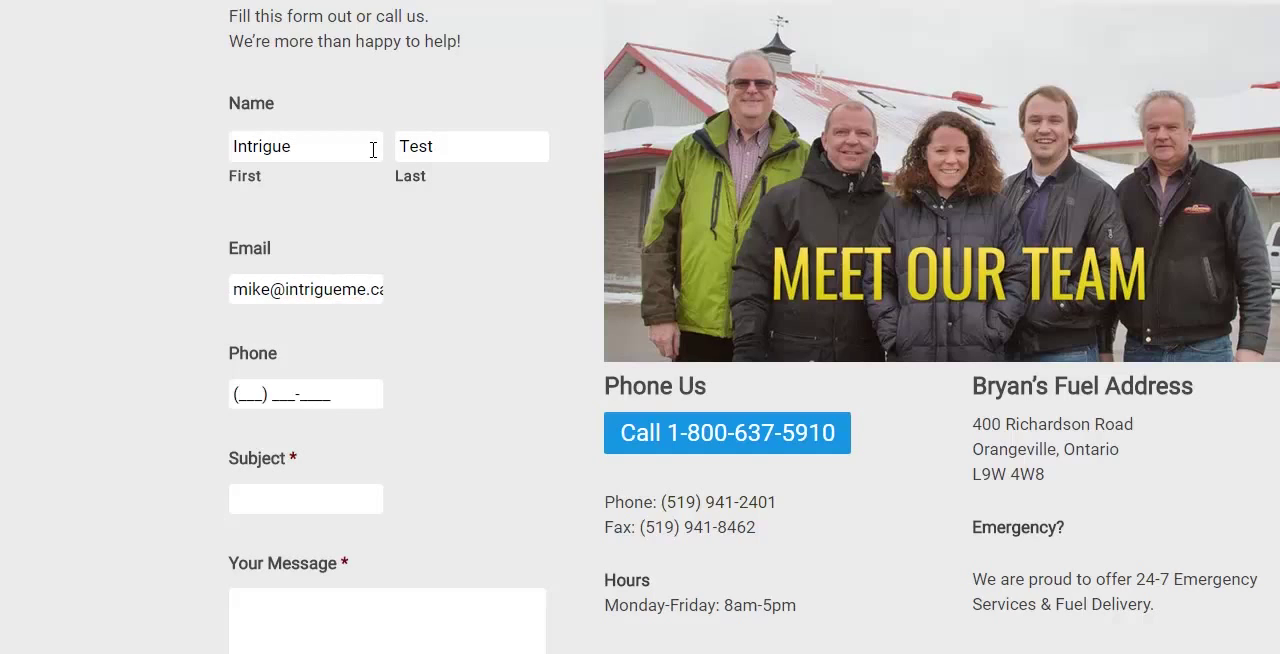
# Step: Enter a test phone number and the subject "Testing New Contact Form" in the form
pyautogui.write('9999999999')
pyautogui.press('Tab')
pyautogui.write('Testing New Cont')
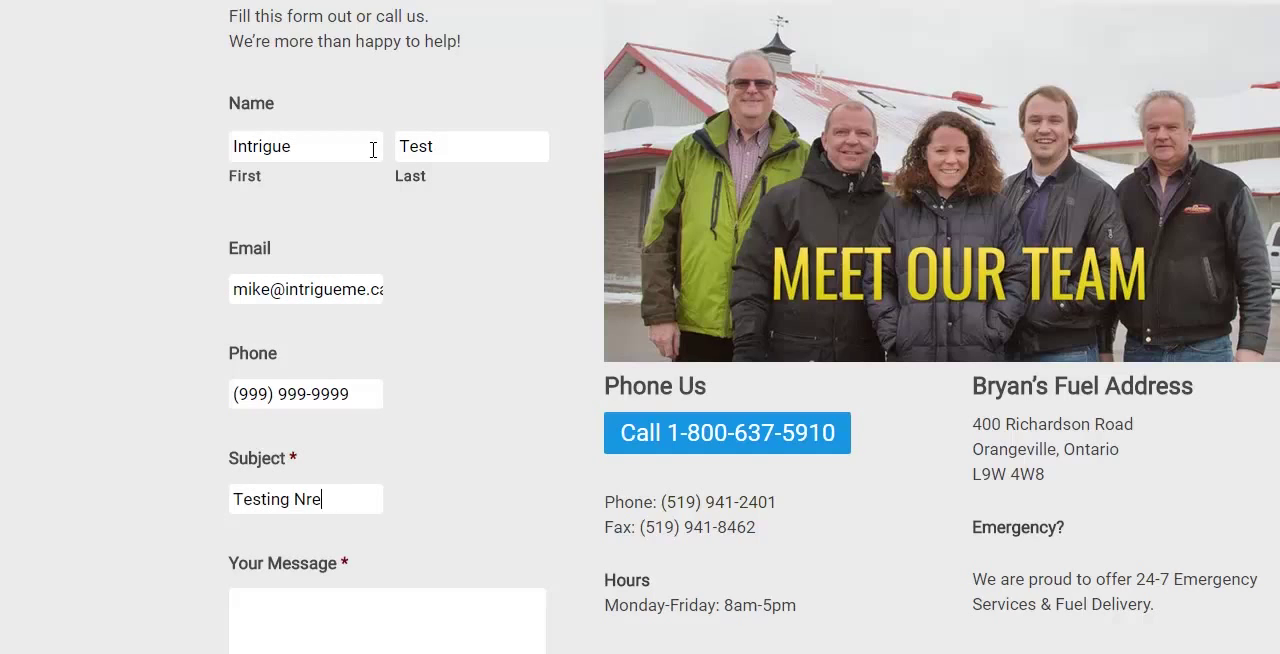
pyautogui.write('act Form')
pyautogui.press('Tab')
# Step: Write the message "Please let us know when you receive this email, we are testing a new contact form. Thanks" and submit the form
pyautogui.write('Plea')
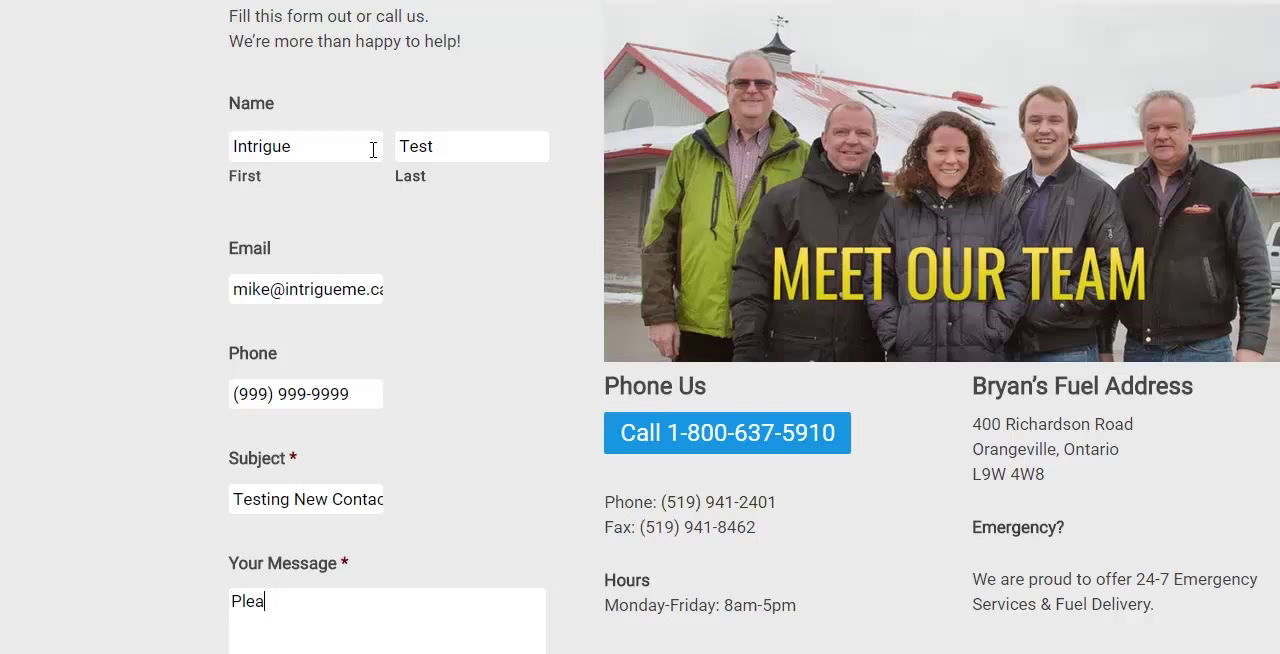
pyautogui.write('se let us know when you receive this email, we are')
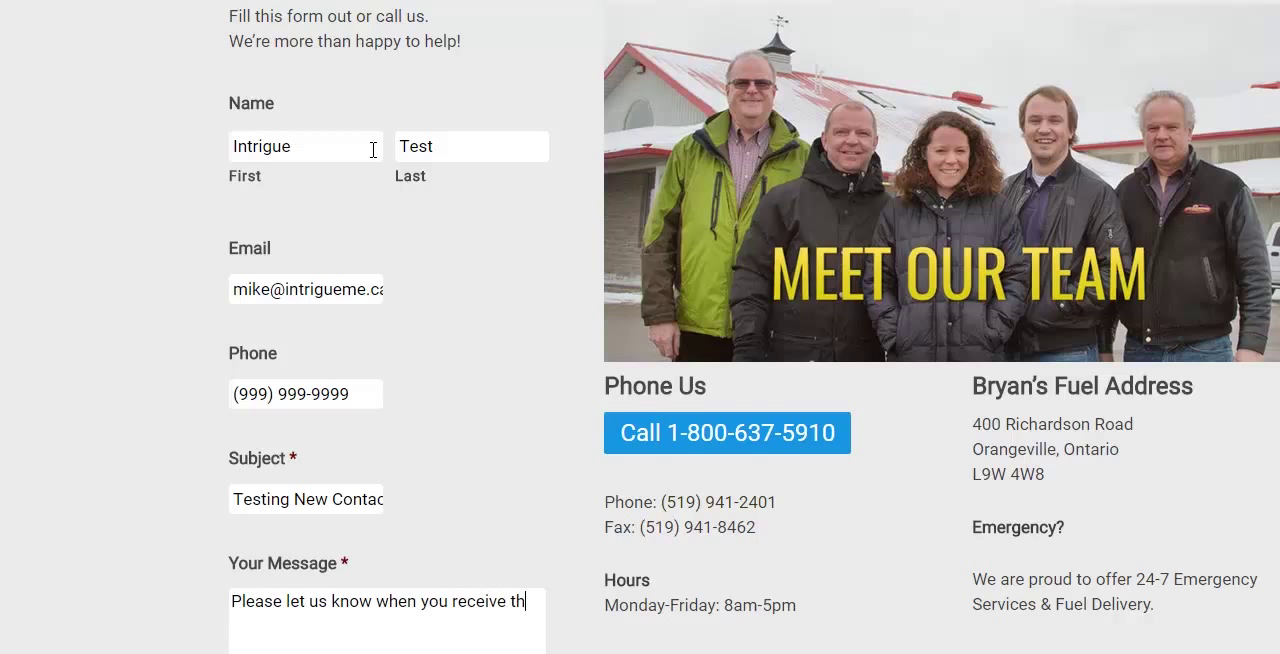
pyautogui.write(' testing a new contact form.')
pyautogui.press('Return')
pyautogui.press('Return')
pyautogui.write('Thanks')
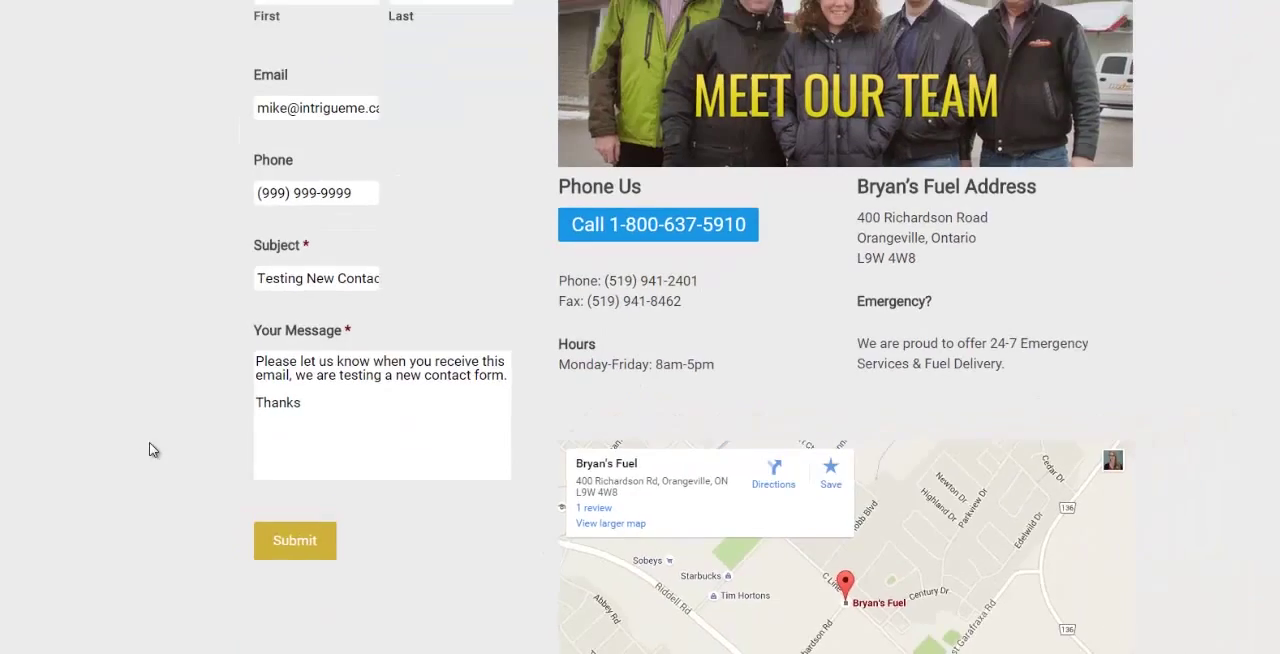
pyautogui.click(295, 540)
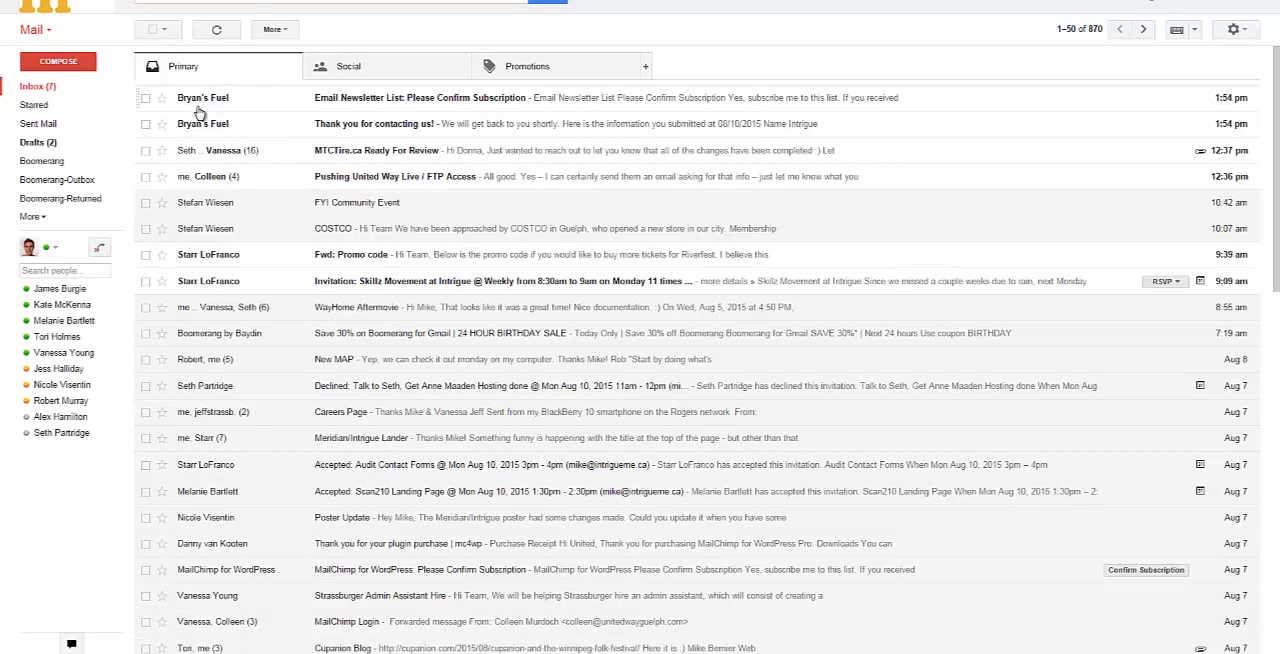
# Step: In the Gmail inbox, review the "Thank you for contacting us!" email and open "Email Newsletter List: Please Confirm Subscription"
pyautogui.click(279, 124)
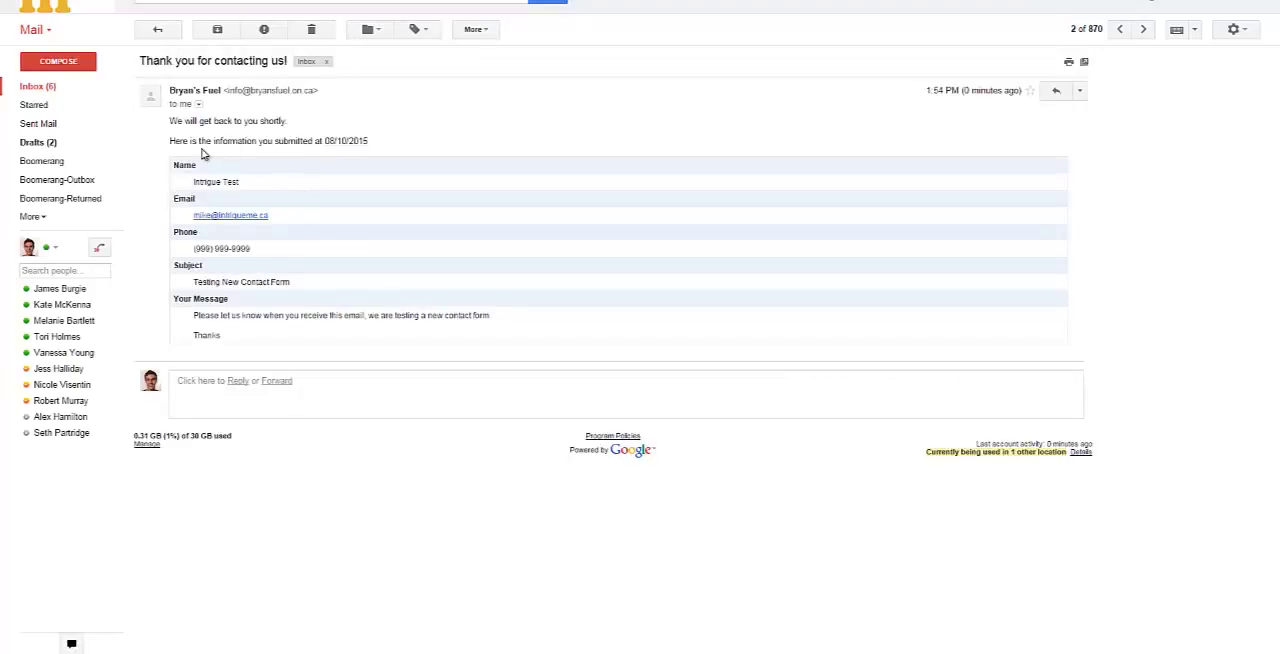
pyautogui.moveTo(177, 140); pyautogui.dragTo(173, 131)
pyautogui.moveTo(334, 140); pyautogui.dragTo(379, 304)
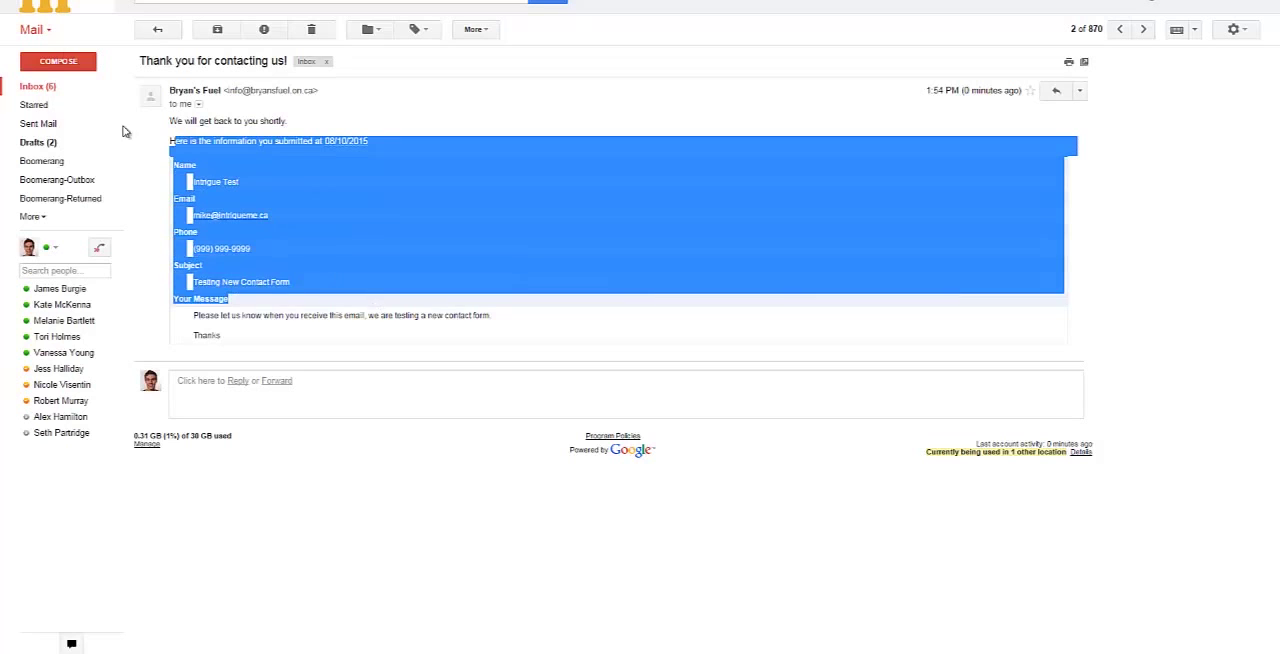
pyautogui.click(42, 87)
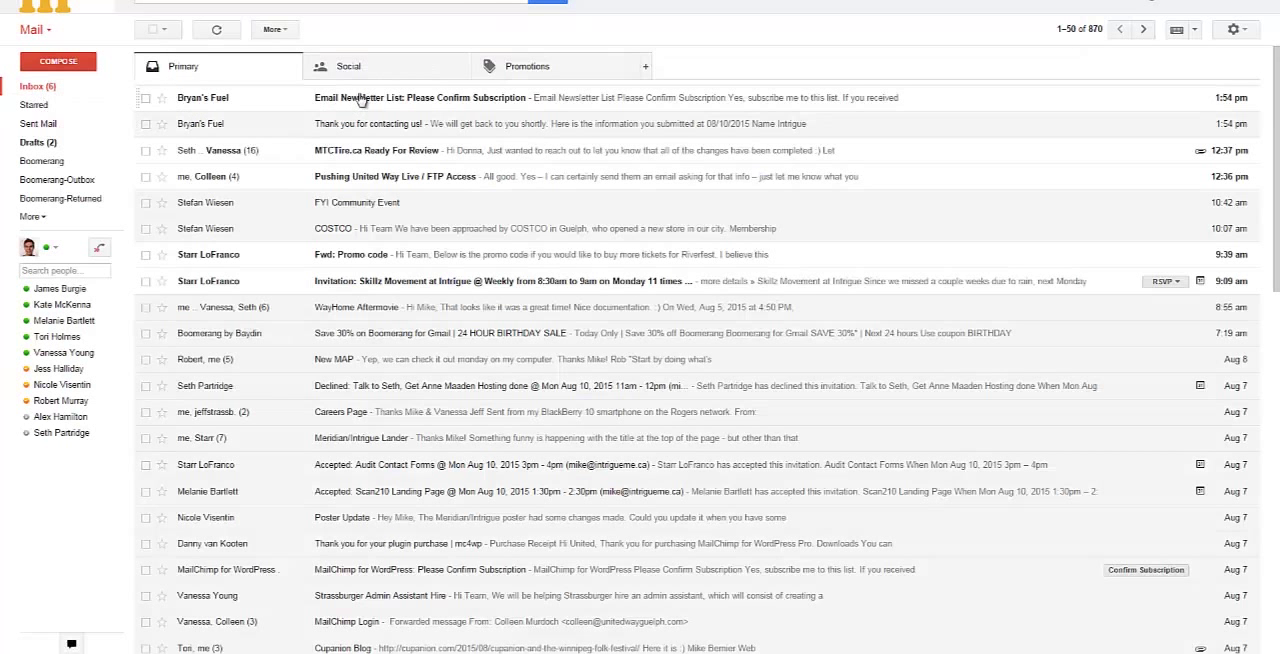
pyautogui.click(362, 100)
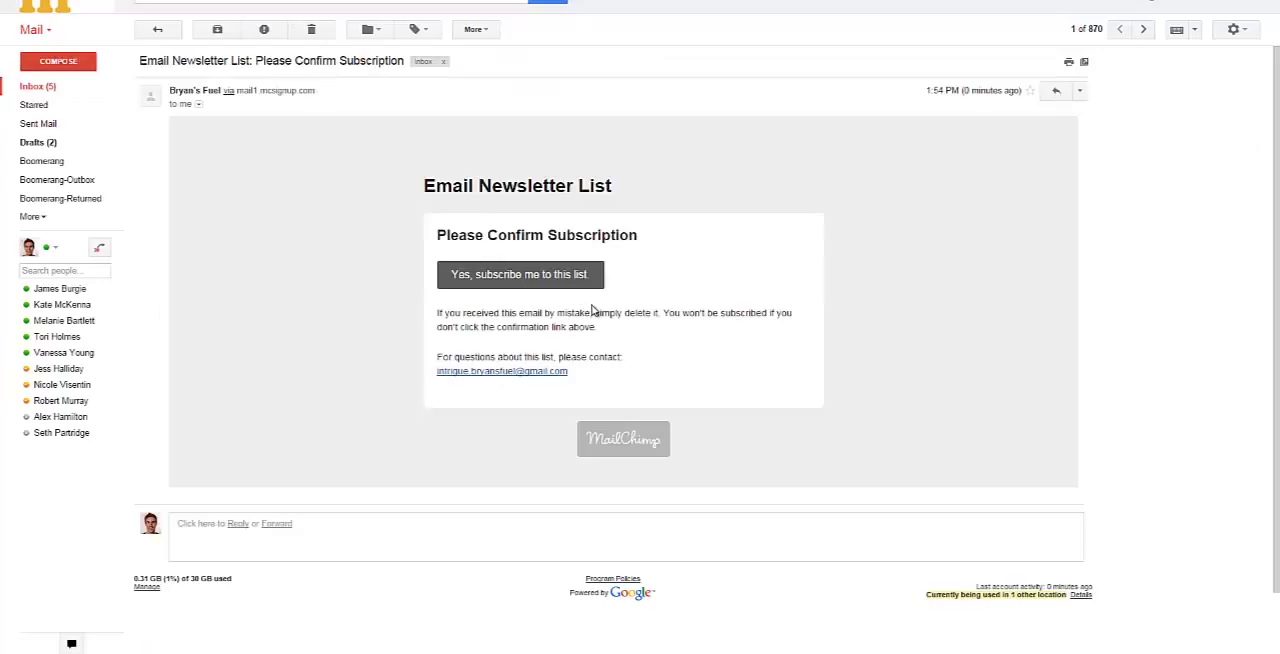